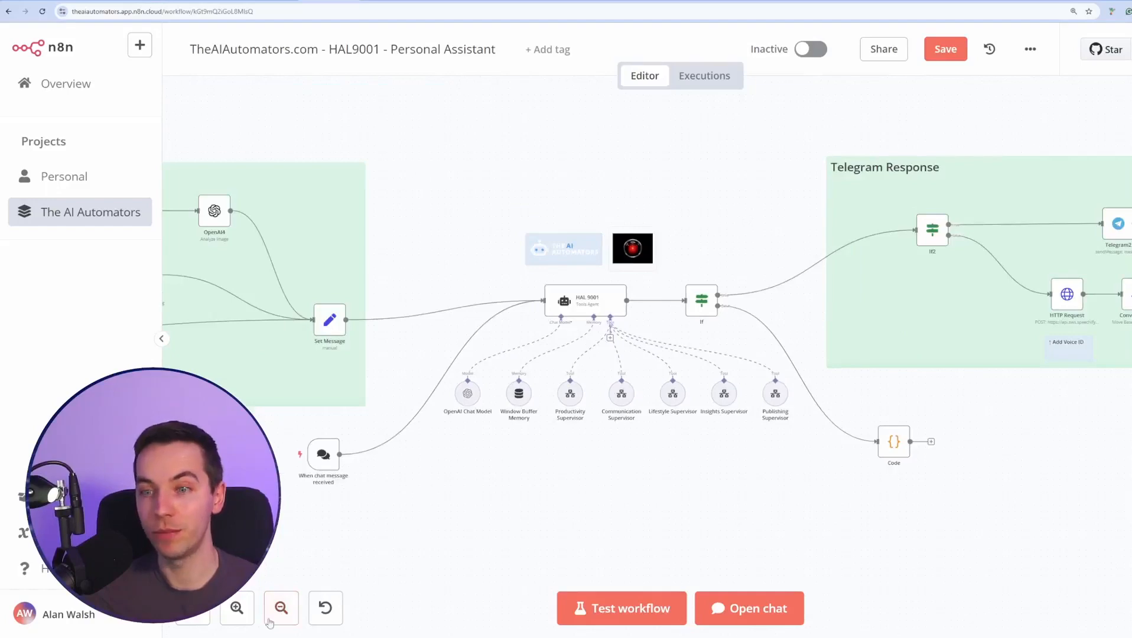
# Zoom and pan the Blogging + Social Media Agent workflow to centre the HAL 9001 agent and its tools.
pyautogui.click(273, 618)
pyautogui.click(274, 617)
pyautogui.click(276, 616)
pyautogui.click(278, 614)
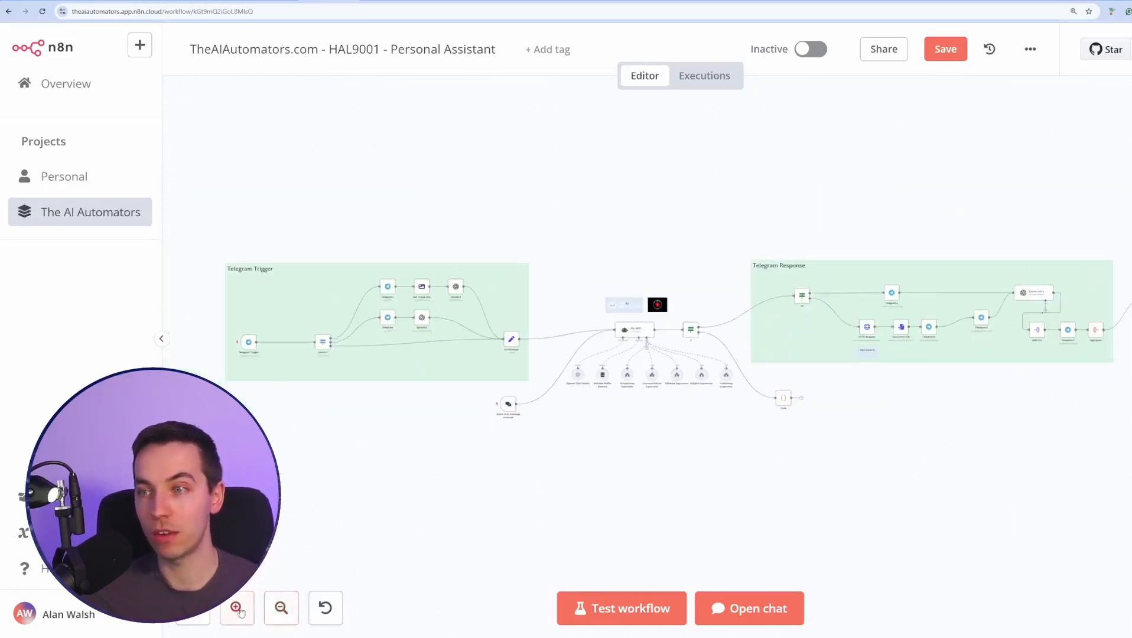
pyautogui.click(237, 611)
pyautogui.click(238, 611)
pyautogui.click(238, 612)
pyautogui.click(238, 611)
pyautogui.click(238, 611)
pyautogui.moveTo(591, 496); pyautogui.dragTo(617, 437)
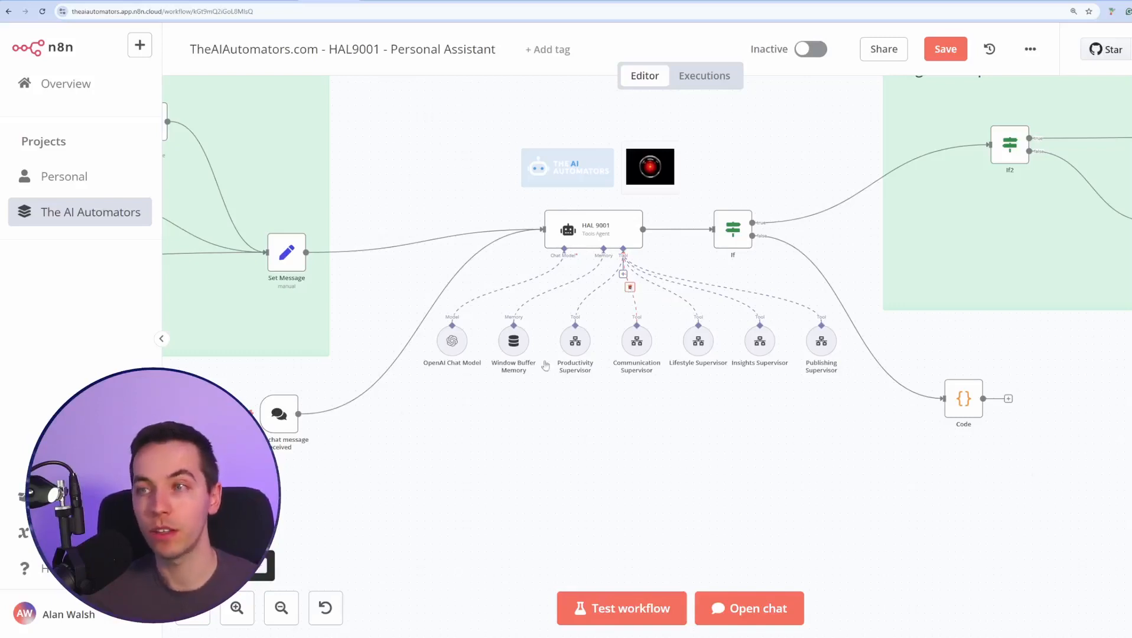
pyautogui.click(237, 608)
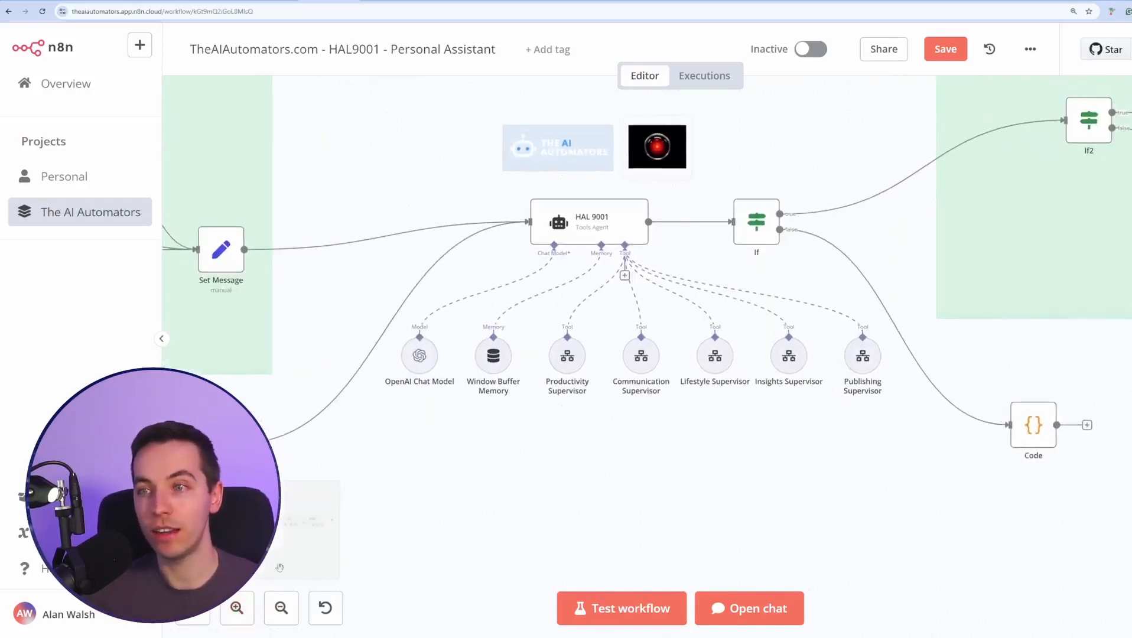
pyautogui.click(237, 607)
pyautogui.moveTo(557, 430); pyautogui.dragTo(591, 435)
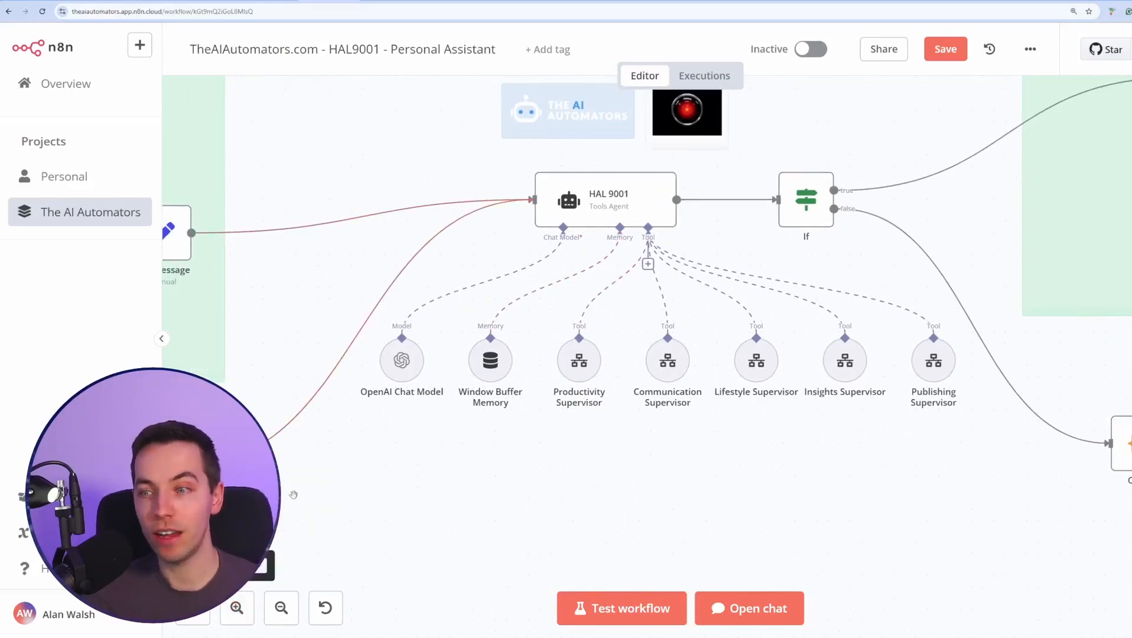
pyautogui.moveTo(366, 354); pyautogui.dragTo(526, 336)
# Check the test chat and Telegram Trigger area, then switch to the 'n8n course - AI agent' workflow.
pyautogui.click(759, 609)
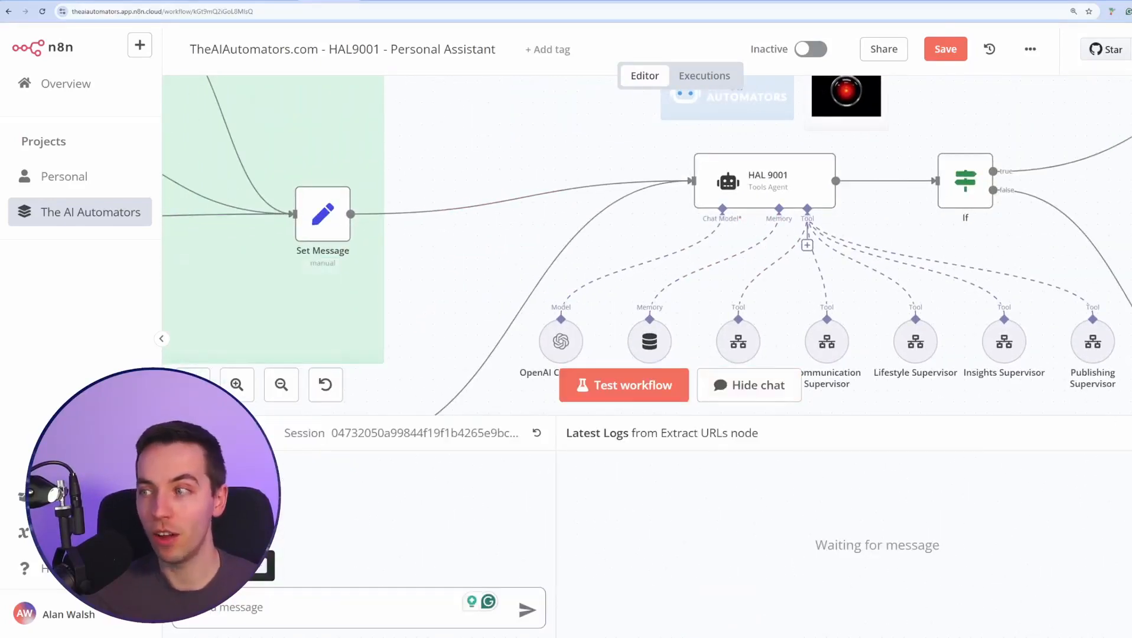
pyautogui.click(750, 385)
pyautogui.scroll(-6, 656, 436)
pyautogui.moveTo(536, 496); pyautogui.dragTo(842, 467)
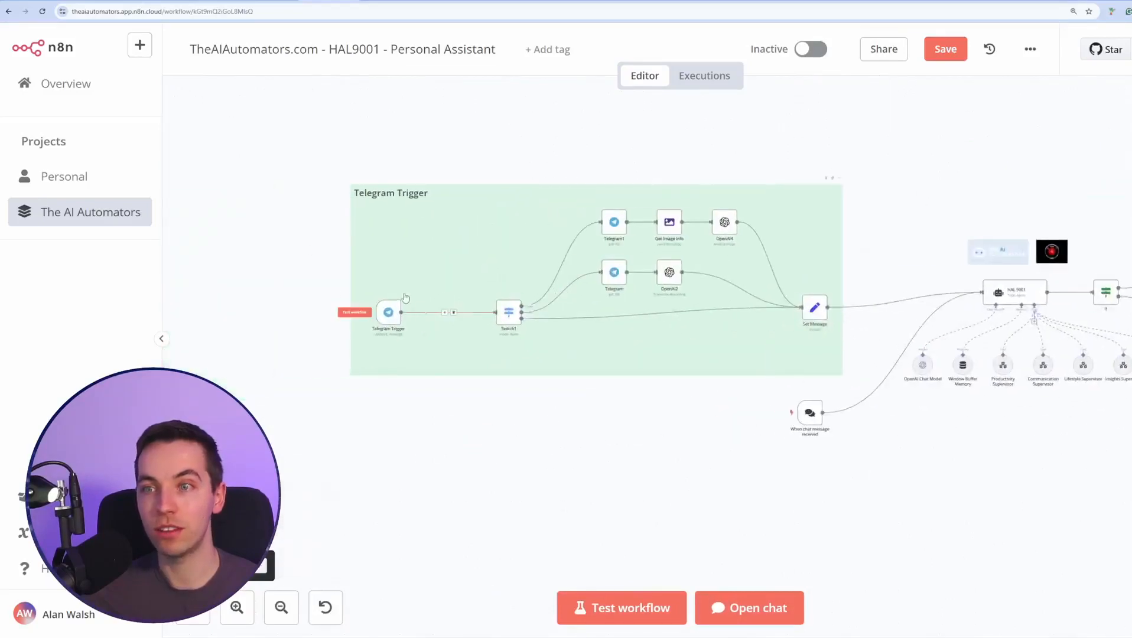
pyautogui.moveTo(943, 482); pyautogui.dragTo(665, 445)
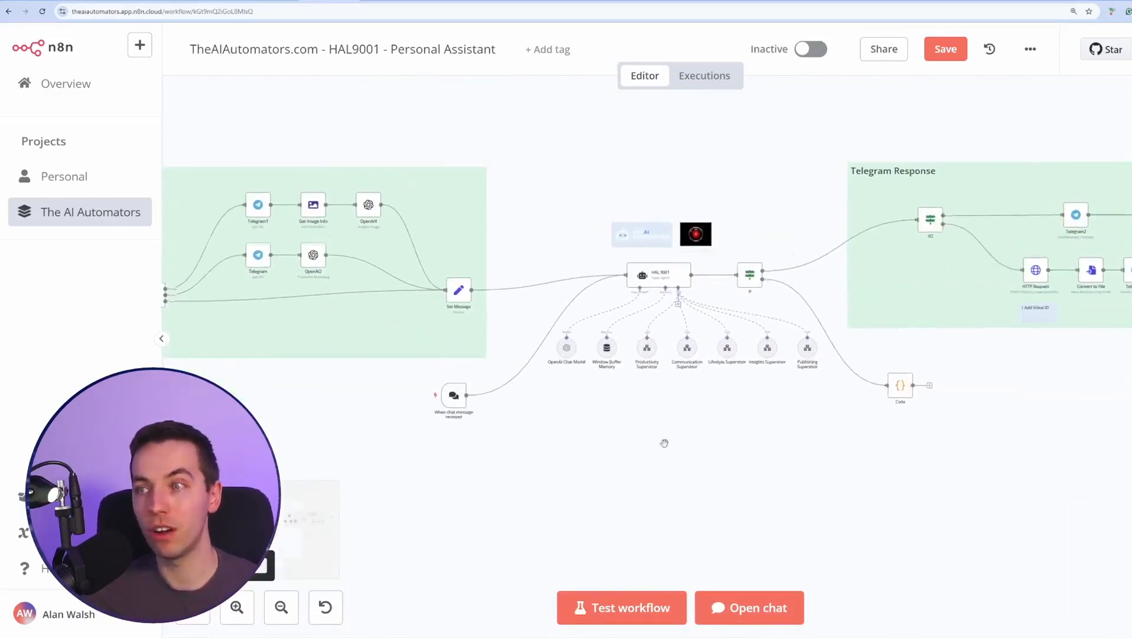
pyautogui.scroll(3, 665, 445)
pyautogui.moveTo(708, 381); pyautogui.dragTo(624, 468)
pyautogui.scroll(1, 624, 468)
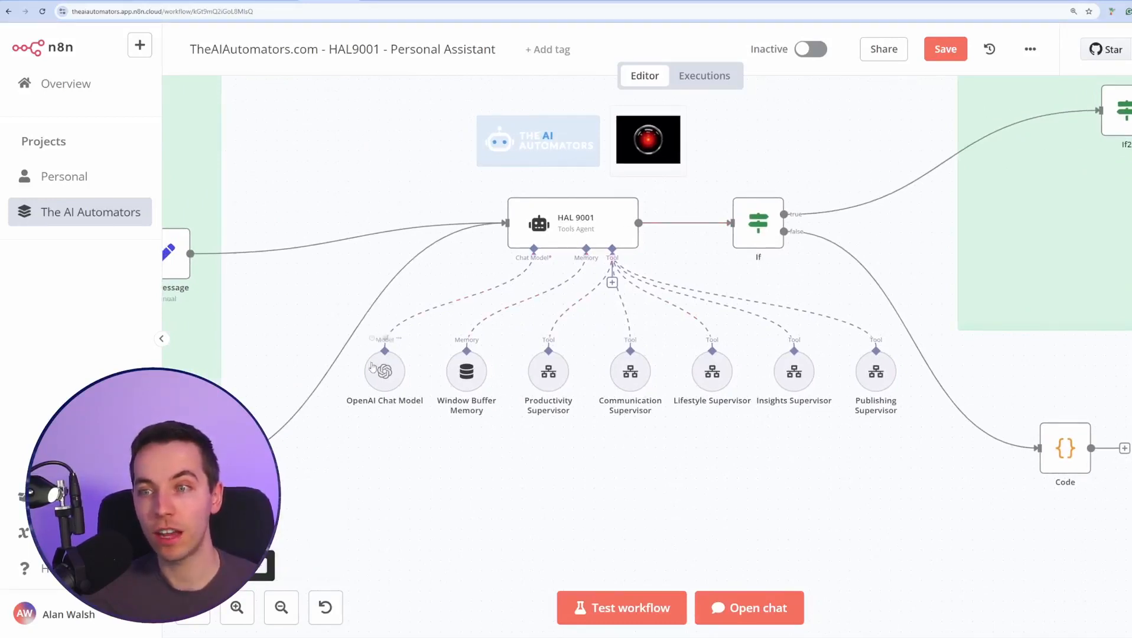
pyautogui.scroll(1, 396, 387)
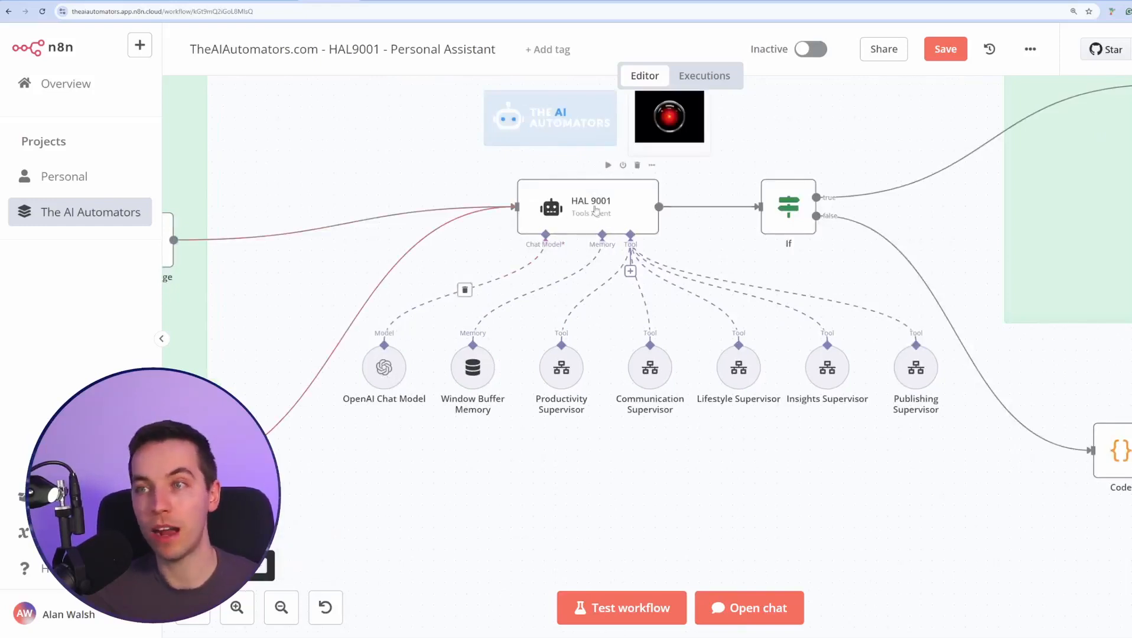
pyautogui.scroll(1, 739, 283)
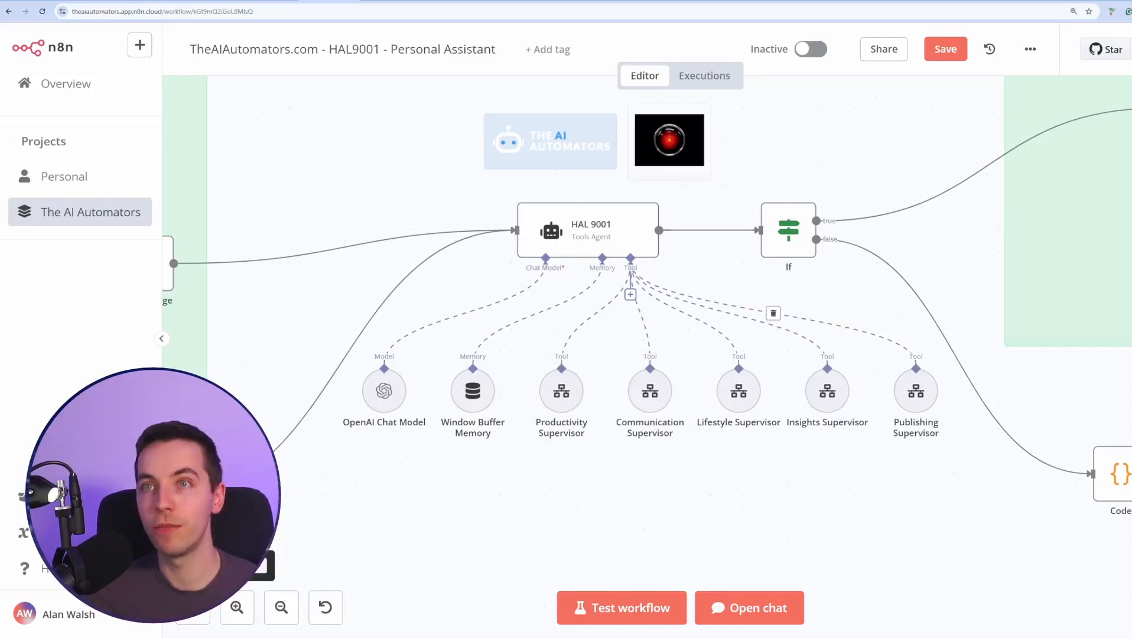
pyautogui.click(278, 2)
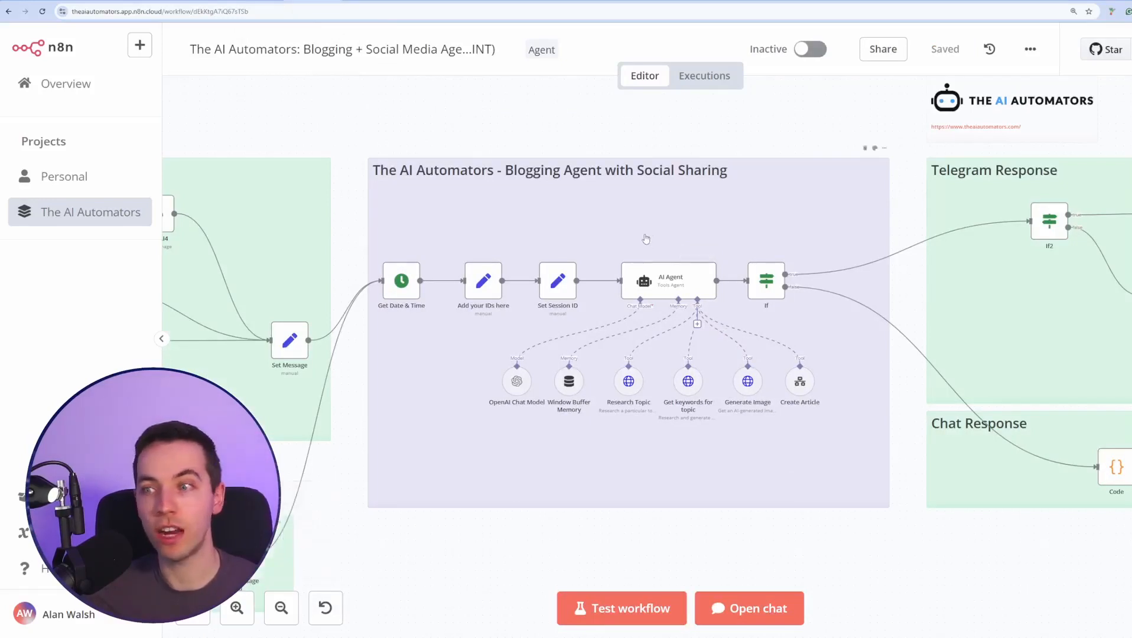
pyautogui.scroll(2, 849, 425)
pyautogui.moveTo(798, 370)
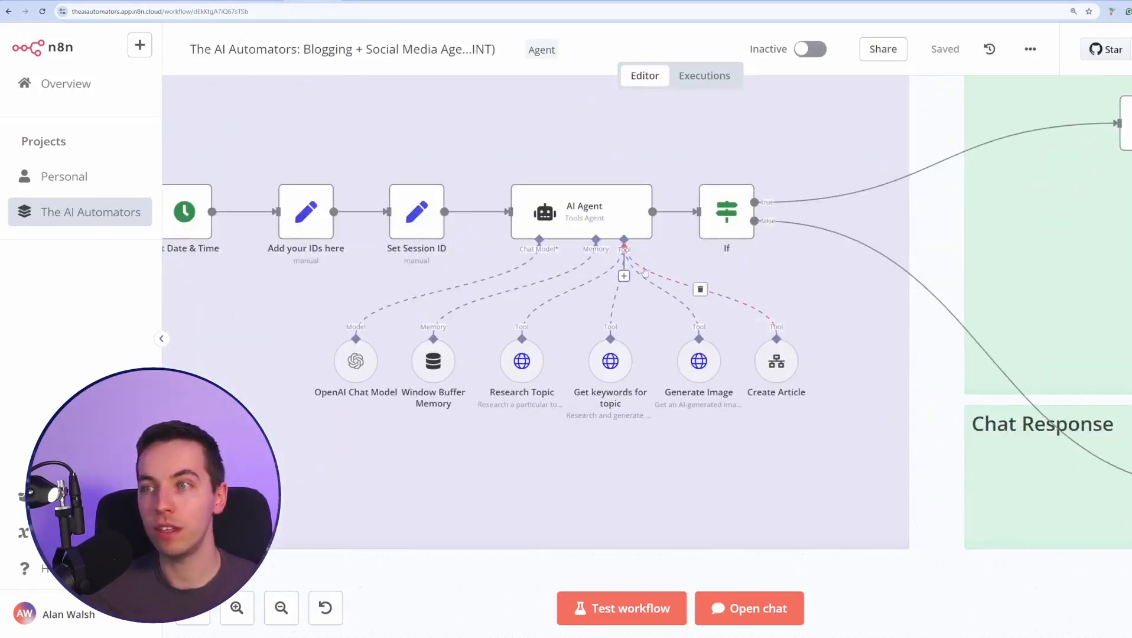
pyautogui.click(768, 608)
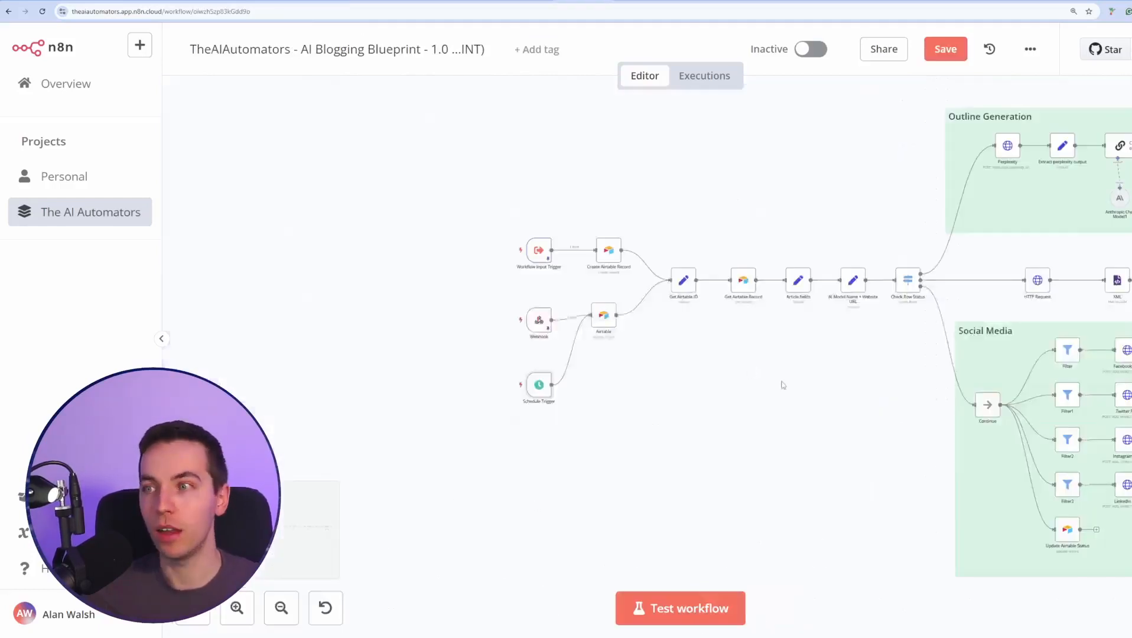
pyautogui.scroll(5, 667, 407)
pyautogui.hscroll(5, 518, 374)
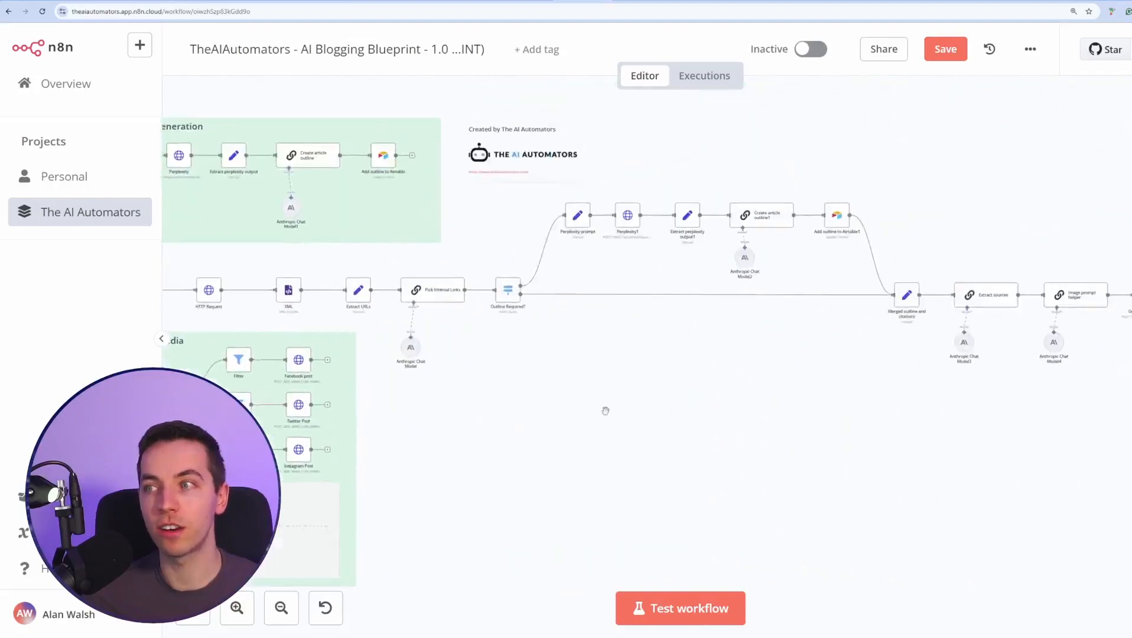
pyautogui.hscroll(-5, 946, 414)
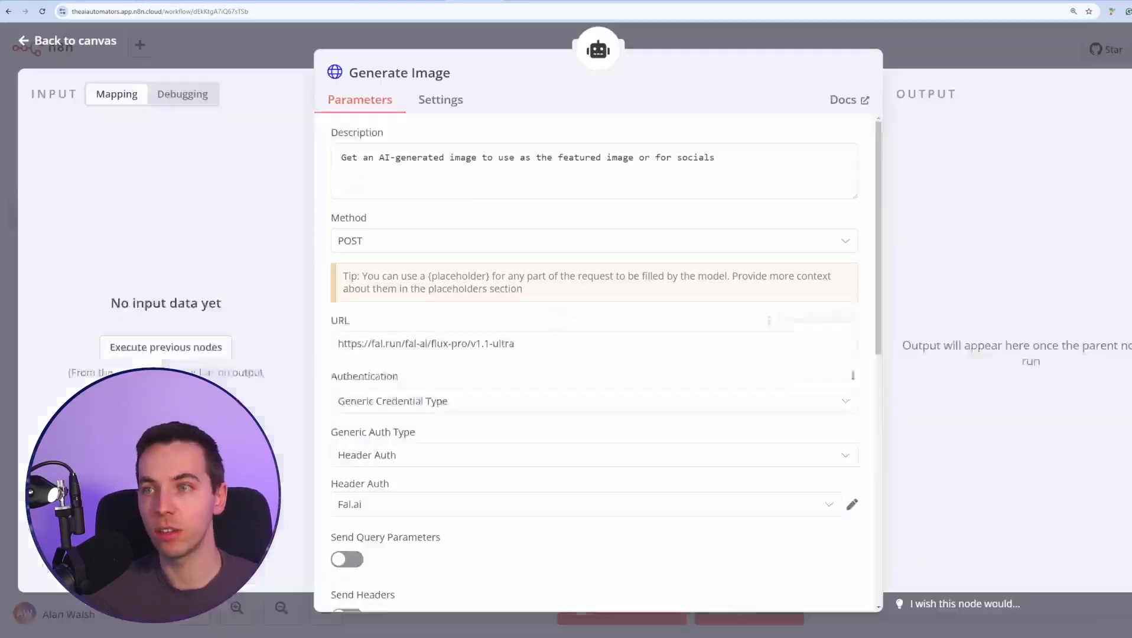
pyautogui.scroll(-4, 582, 384)
pyautogui.scroll(3, 582, 390)
pyautogui.press('Escape')
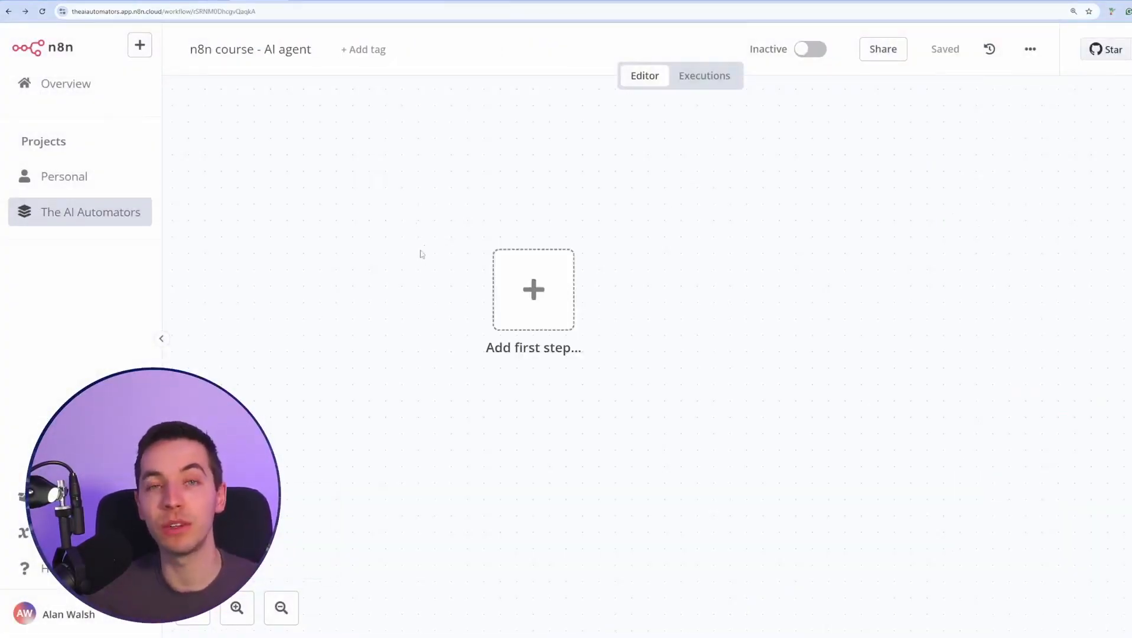
# Add a chat message trigger as the first step and send it a test message.
pyautogui.click(534, 290)
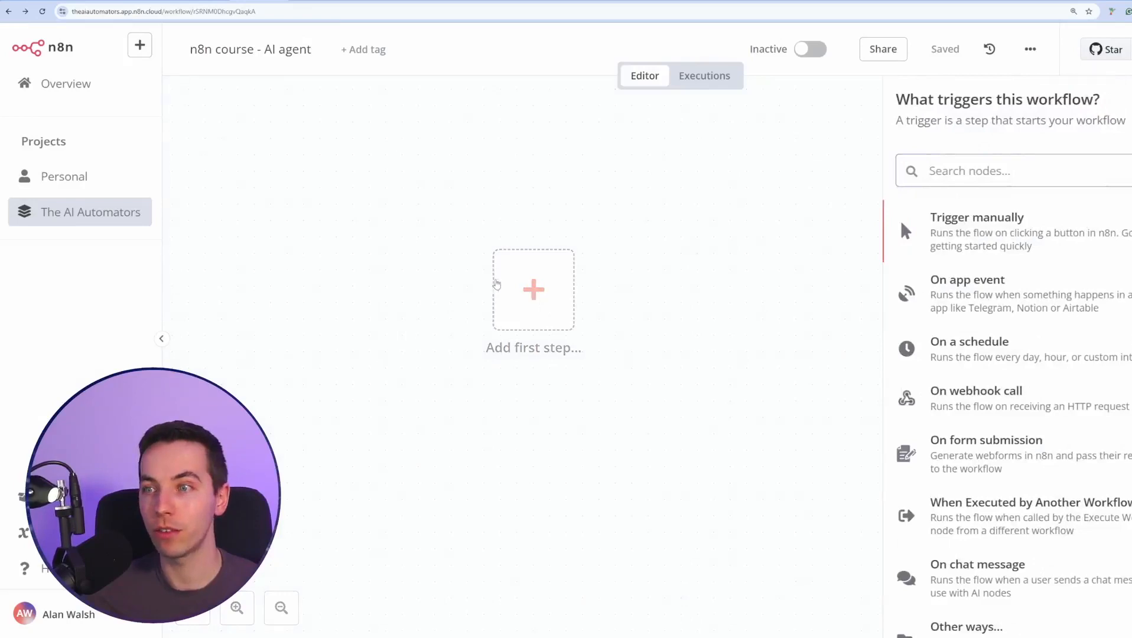
pyautogui.write('chat')
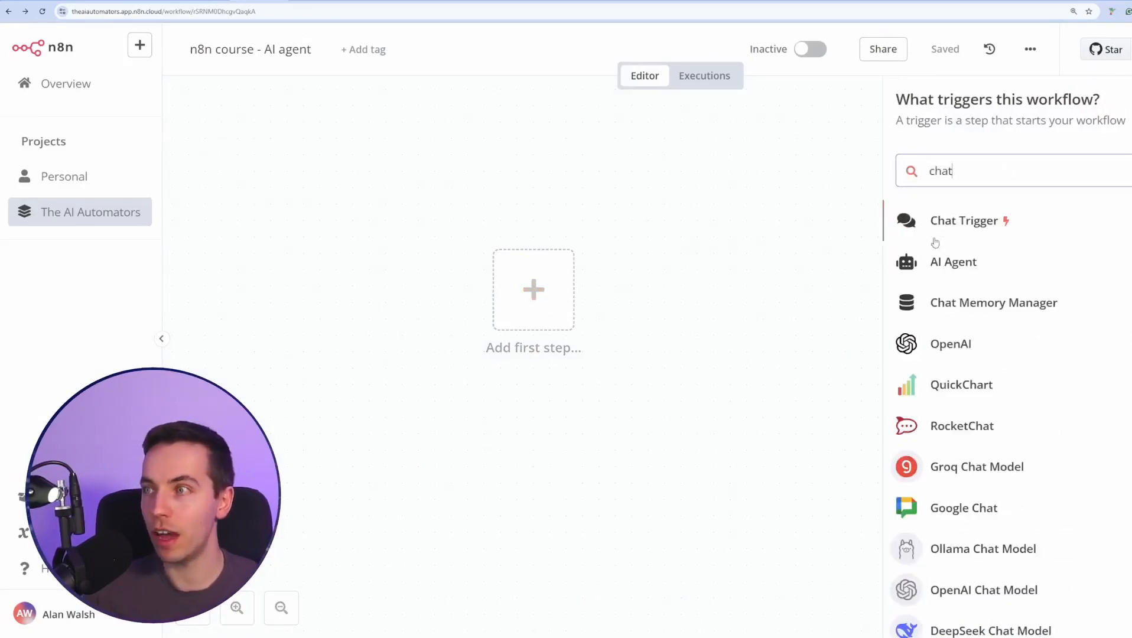
pyautogui.click(978, 231)
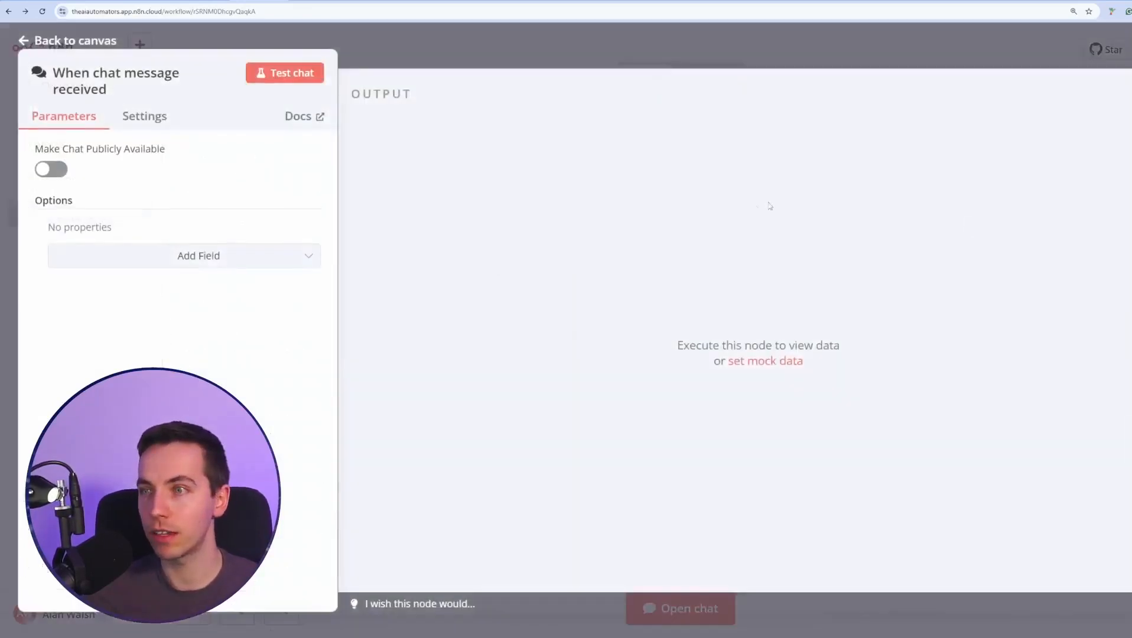
pyautogui.click(298, 75)
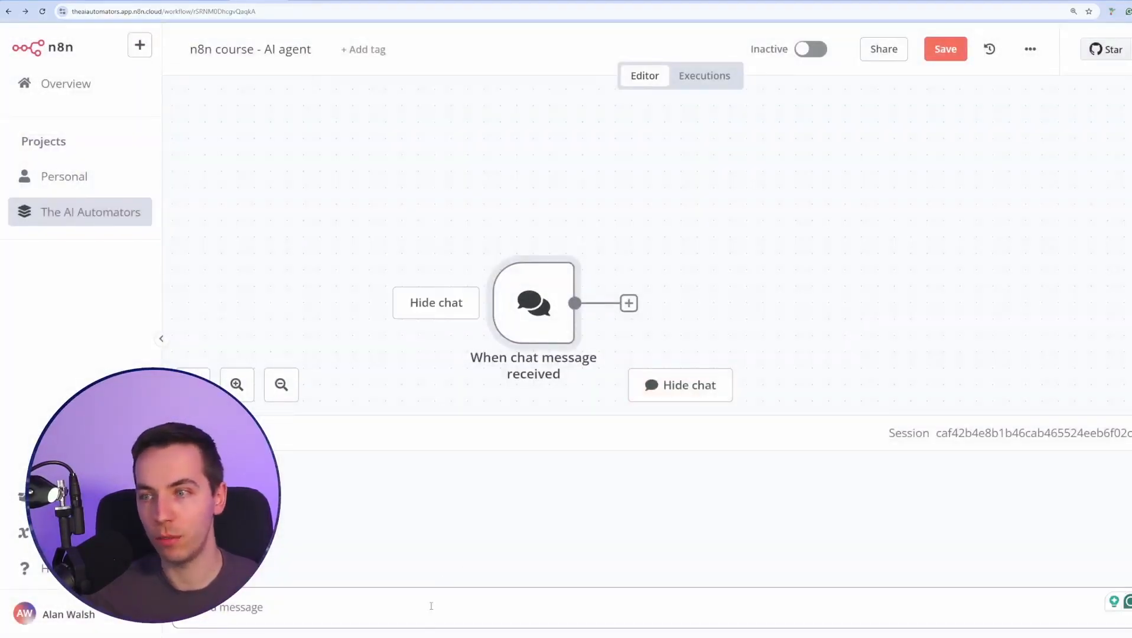
pyautogui.press('Return')
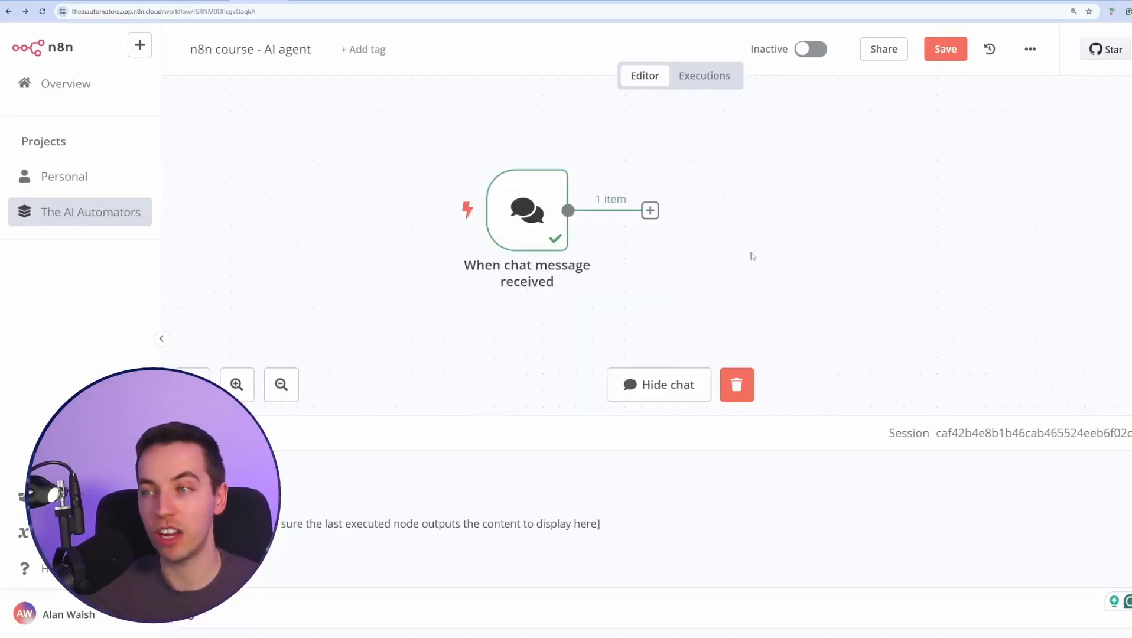
# Connect an AI Agent node after the chat trigger.
pyautogui.click(553, 225)
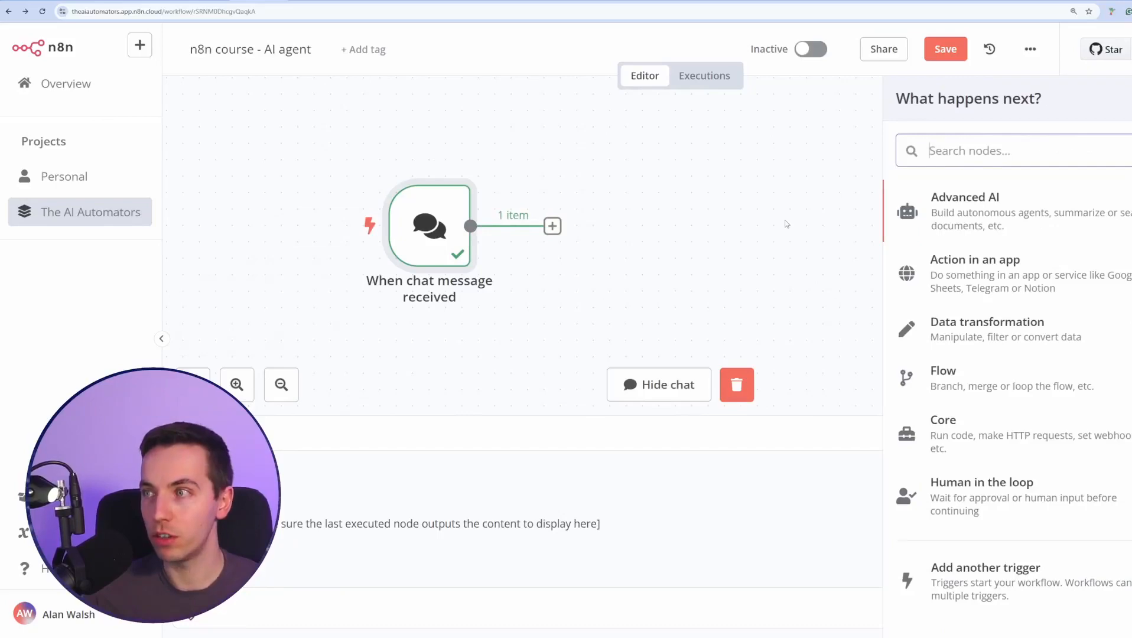
pyautogui.write('agent')
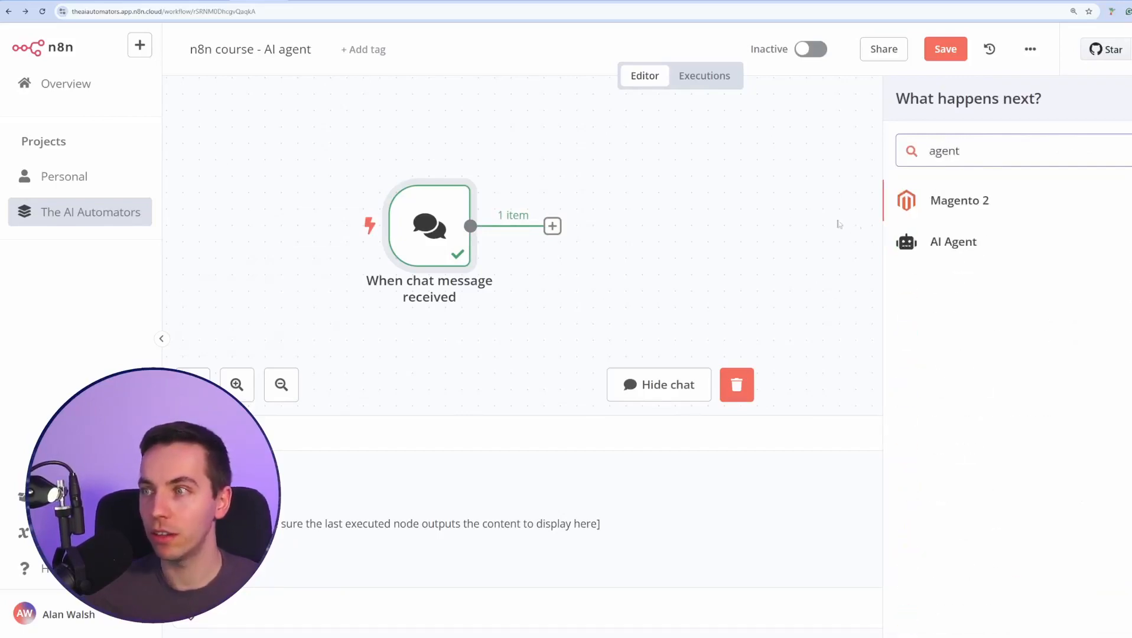
pyautogui.moveTo(954, 242); pyautogui.dragTo(649, 264)
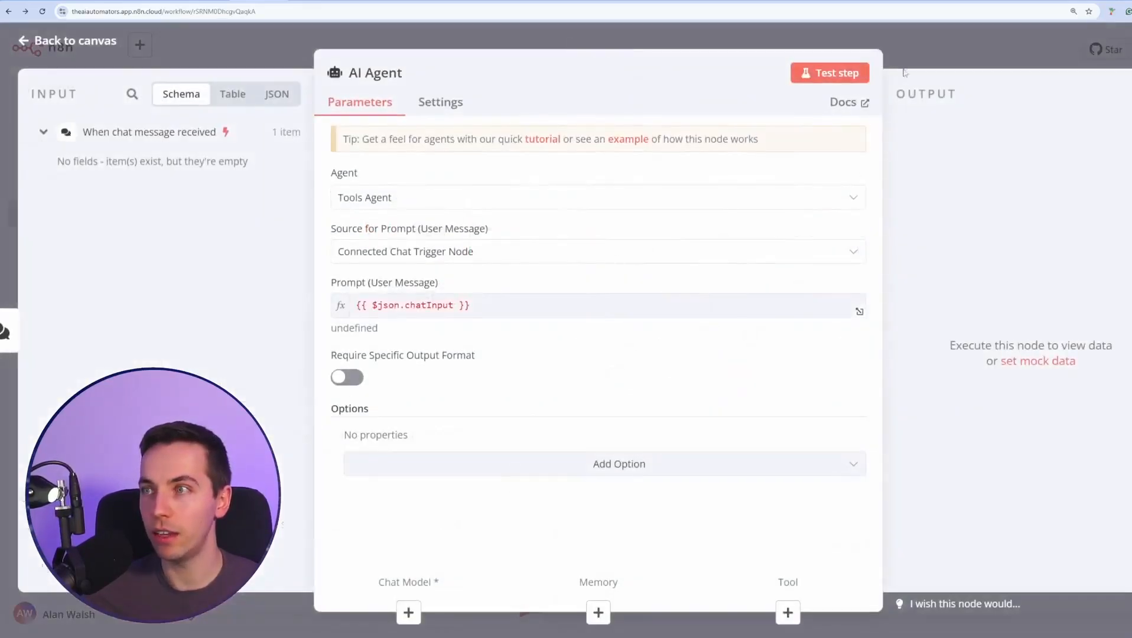
pyautogui.click(912, 55)
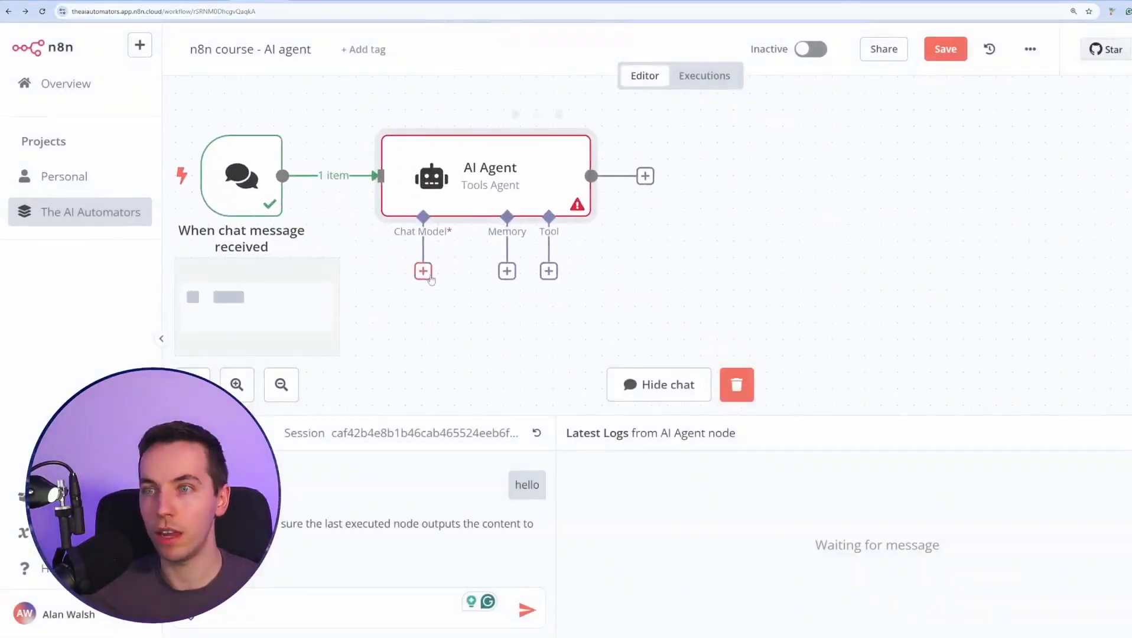
# Attach an OpenAI Chat Model to the agent using the OpenAi account credential.
pyautogui.click(423, 271)
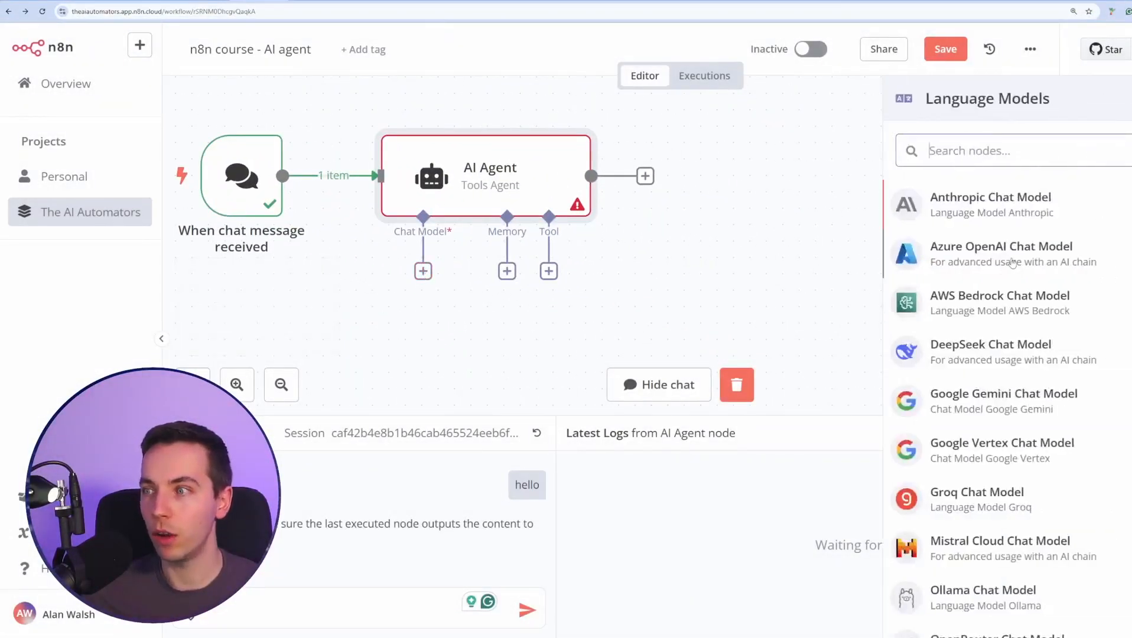
pyautogui.write('openai')
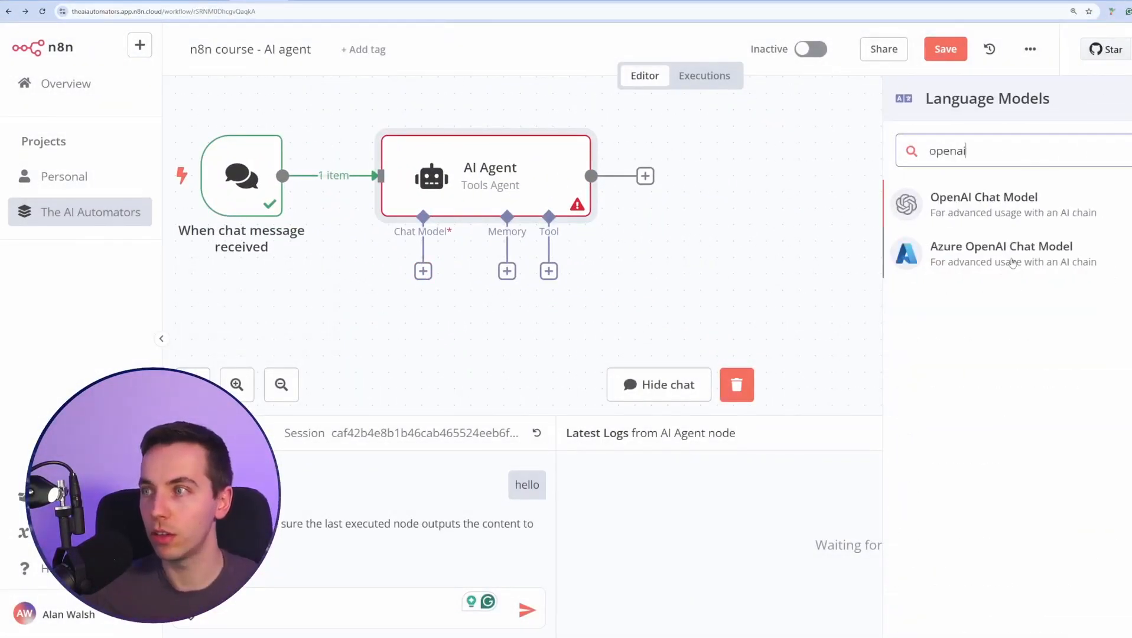
pyautogui.click(1017, 211)
pyautogui.click(471, 156)
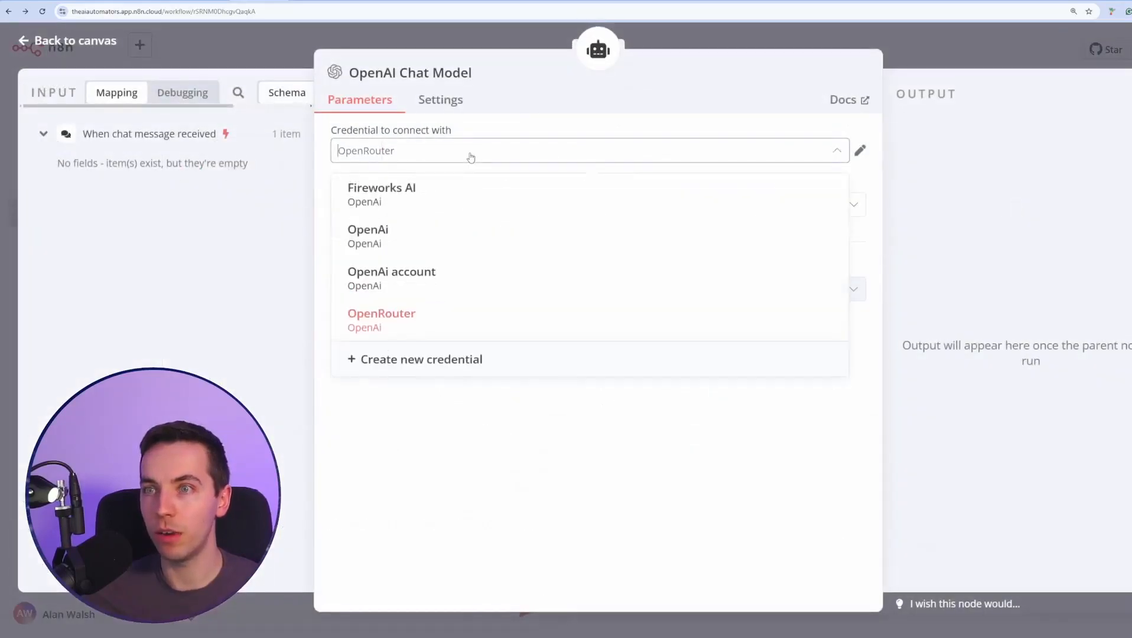
pyautogui.click(467, 278)
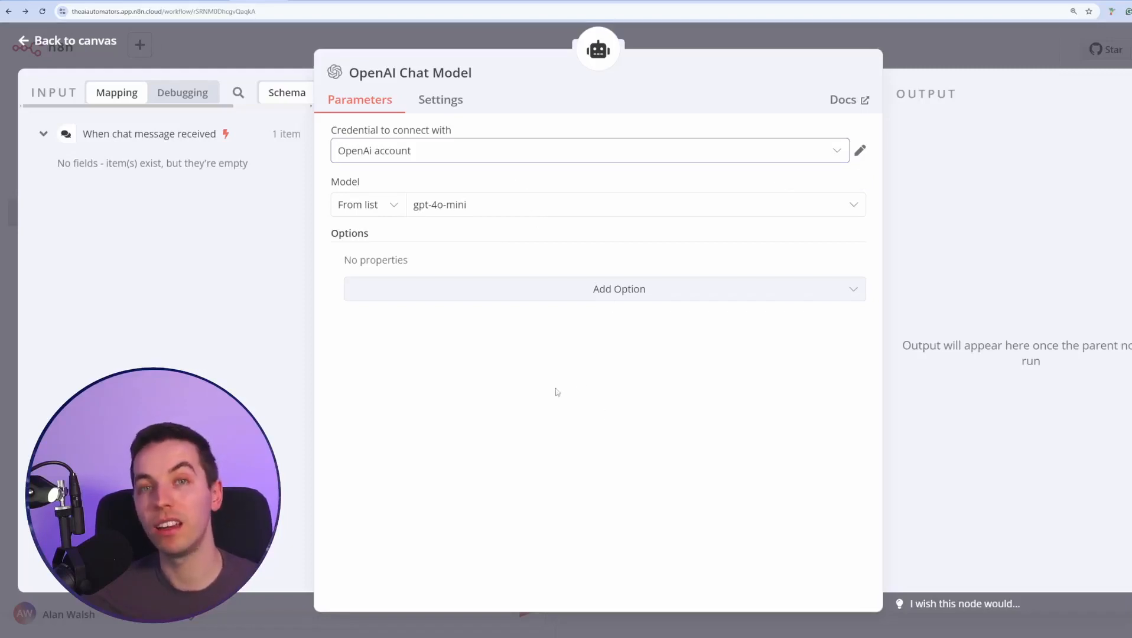
# Choose gpt-4o as the chat model, then bring up the agent's memory options.
pyautogui.click(483, 208)
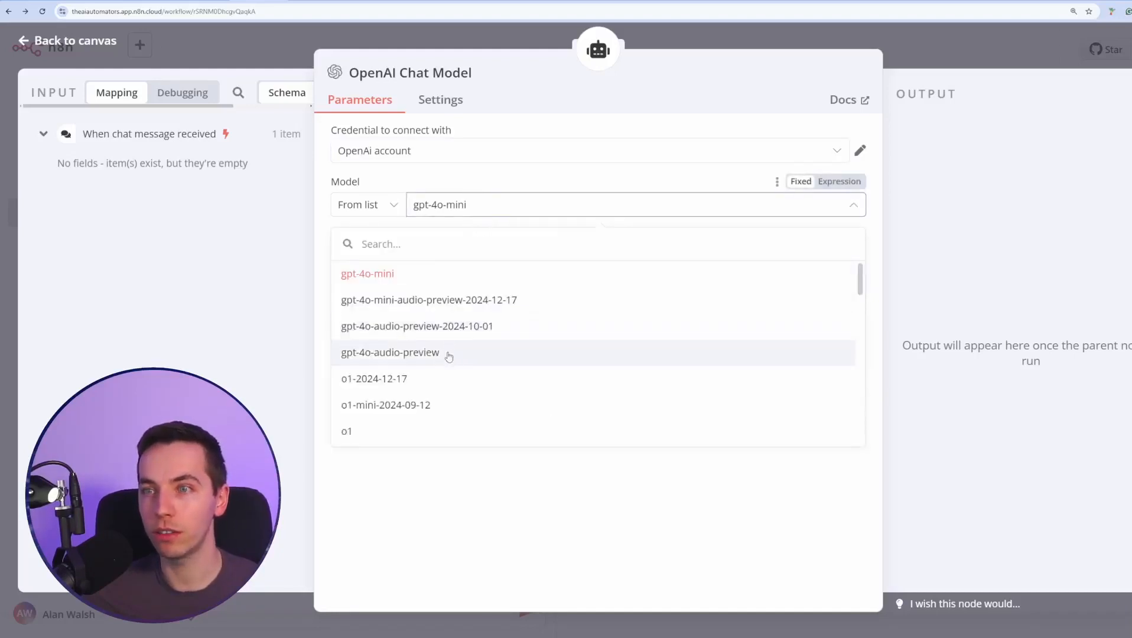
pyautogui.scroll(-5, 449, 357)
pyautogui.click(414, 386)
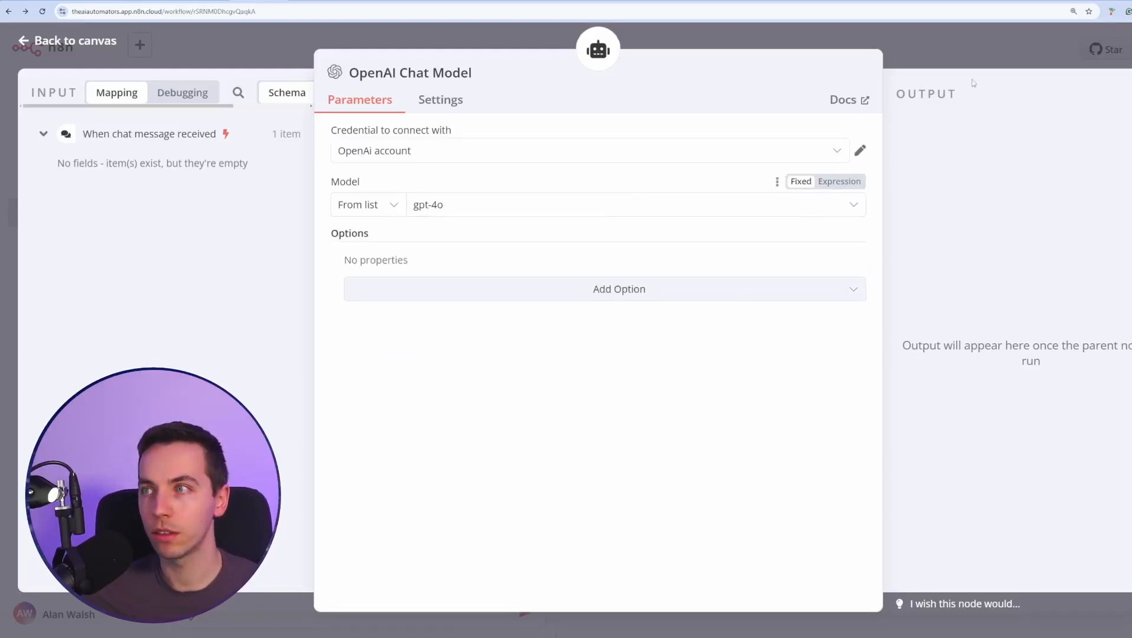
pyautogui.press('Escape')
pyautogui.click(594, 227)
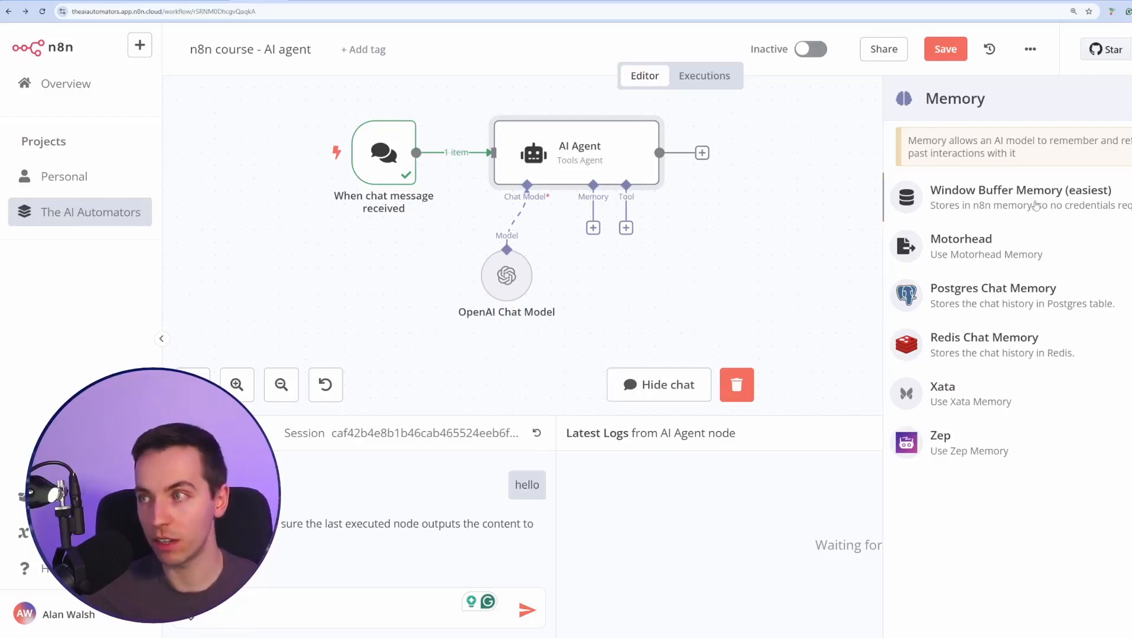
# Add Window Buffer Memory with context window length 10, lined up beside the OpenAI Chat Model.
pyautogui.click(1036, 204)
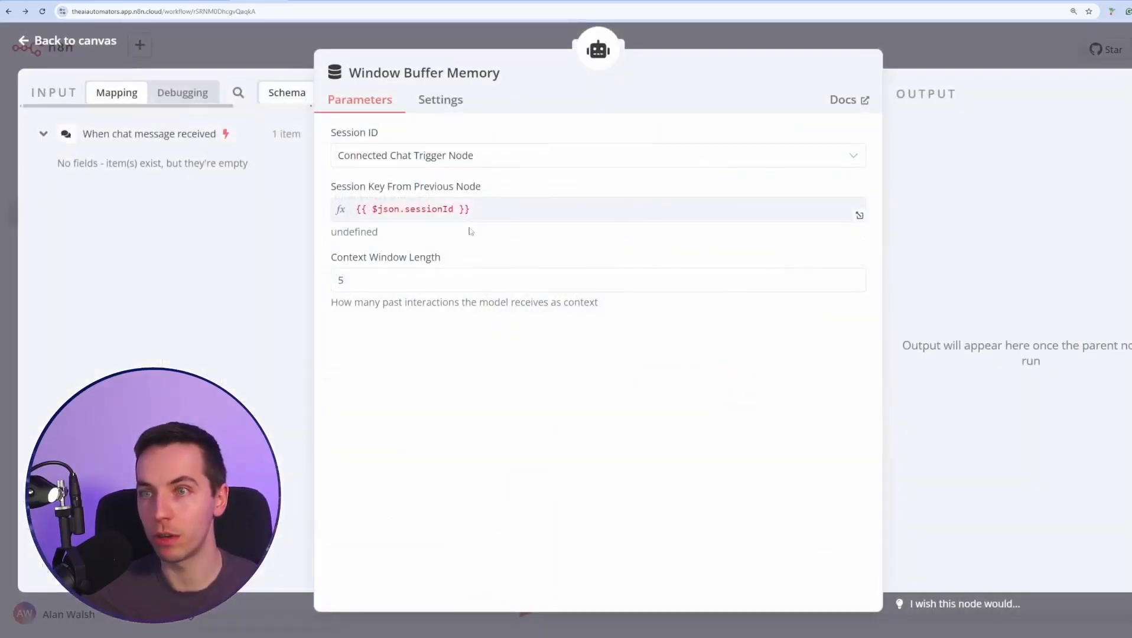
pyautogui.doubleClick(348, 277)
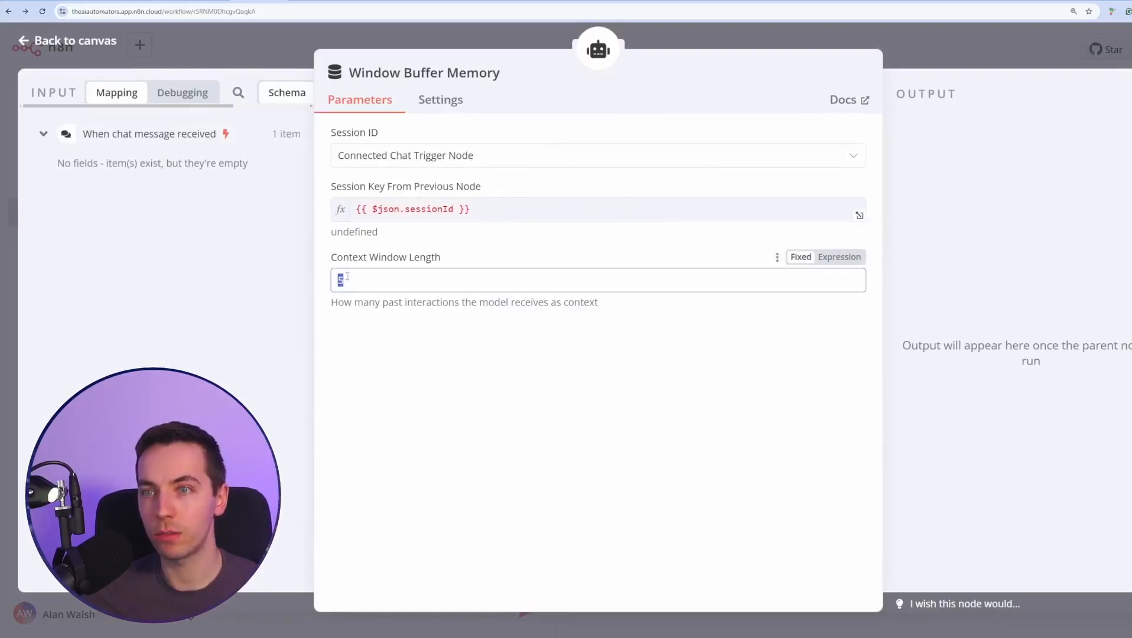
pyautogui.write('10')
pyautogui.click(381, 409)
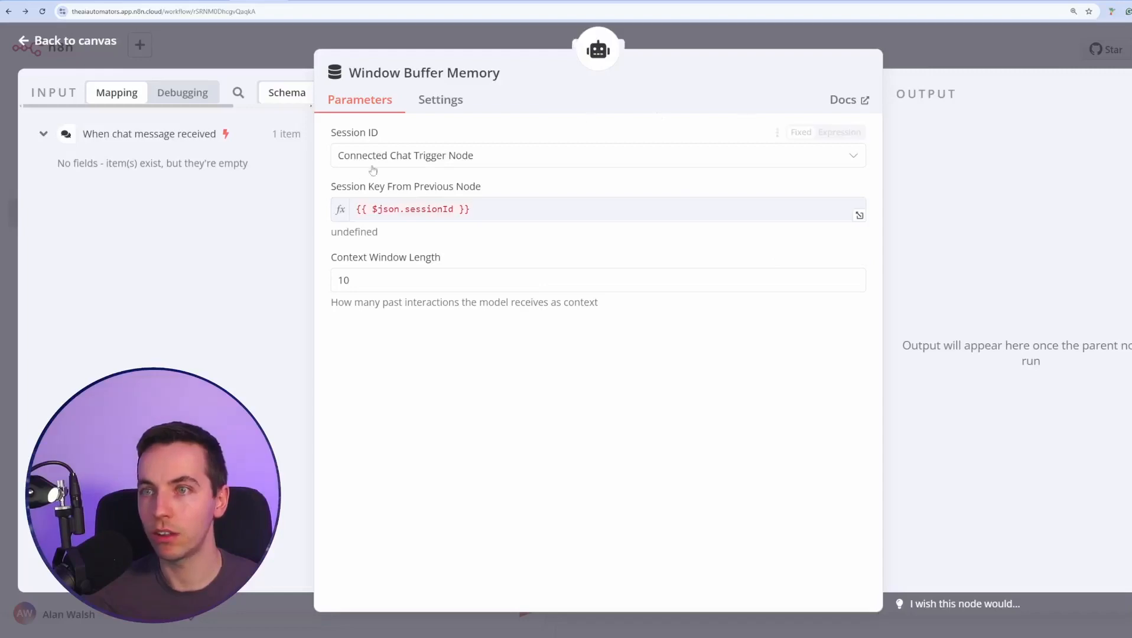
pyautogui.press('Escape')
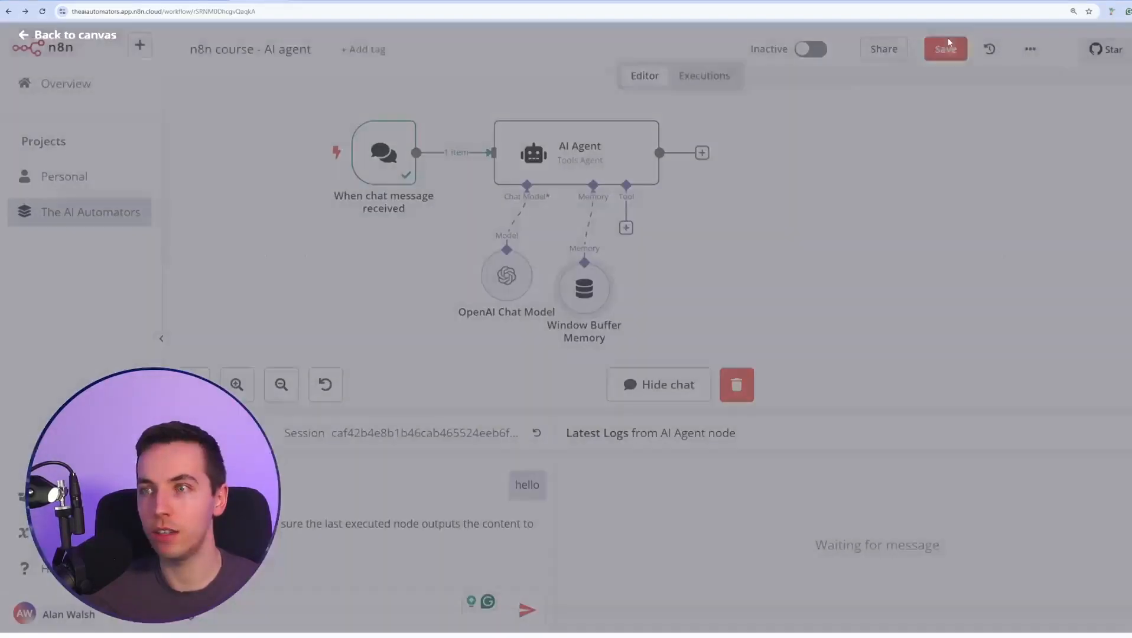
pyautogui.moveTo(603, 314); pyautogui.dragTo(602, 300)
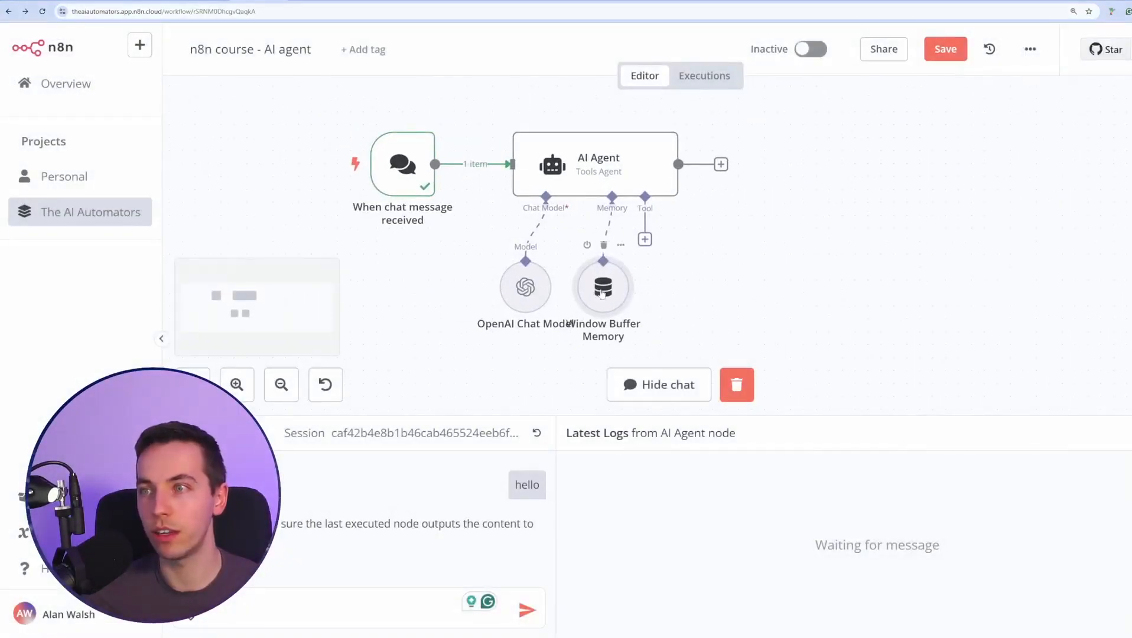
pyautogui.moveTo(530, 289); pyautogui.dragTo(492, 290)
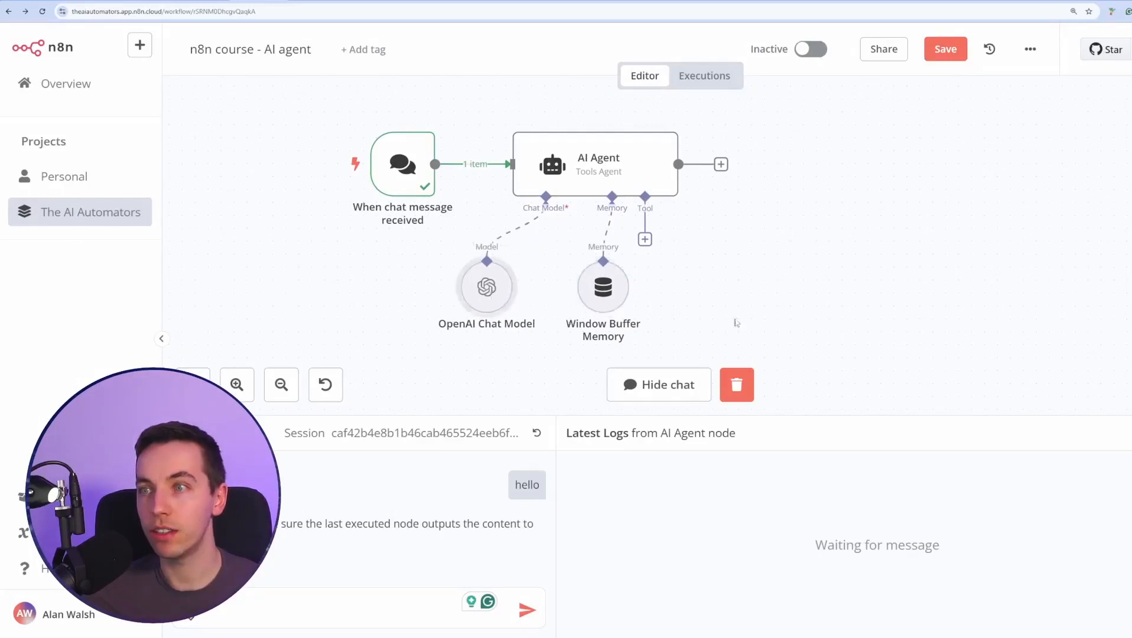
# Save the workflow and send 'hello' in chat, getting 'Hello! How can I assist you today?' back.
pyautogui.click(932, 55)
pyautogui.click(372, 536)
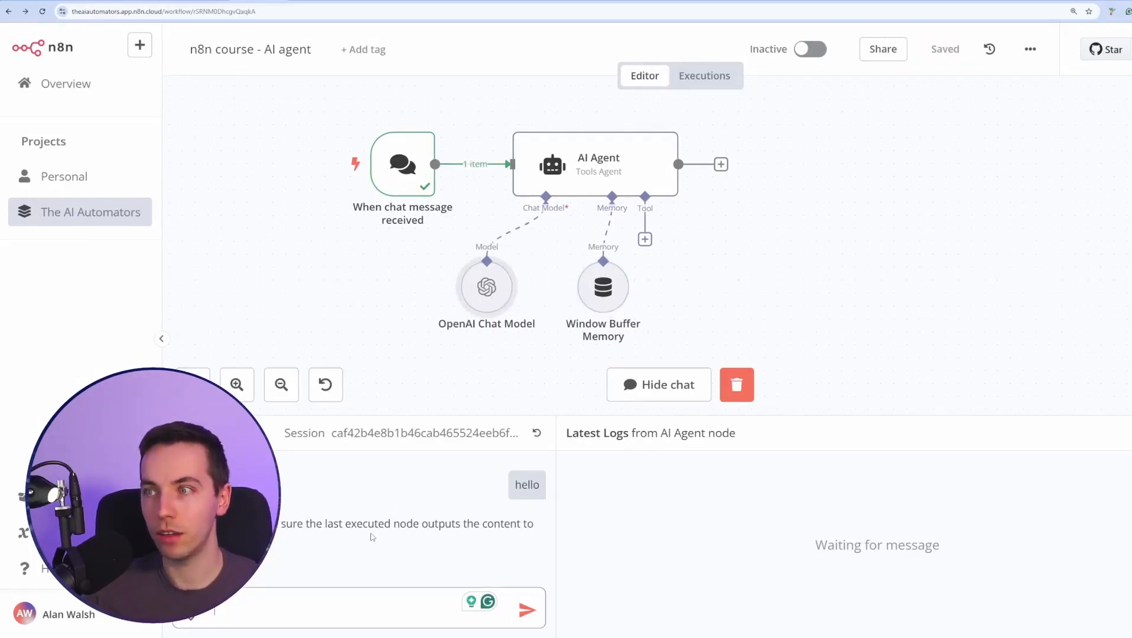
pyautogui.write('hello')
pyautogui.press('Return')
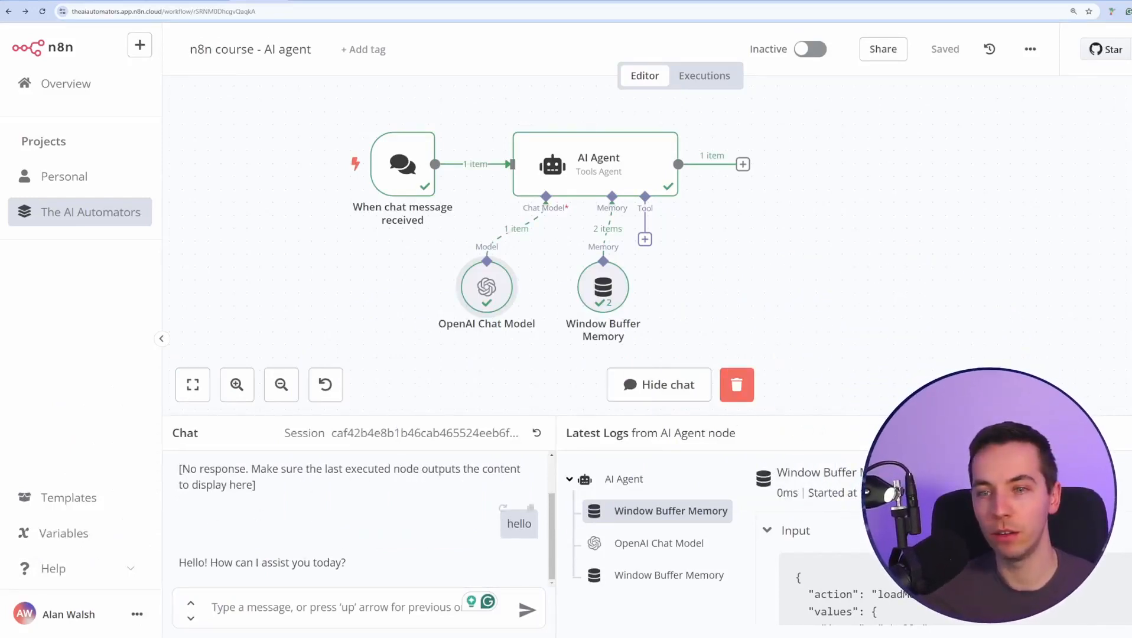
pyautogui.scroll(1, 432, 356)
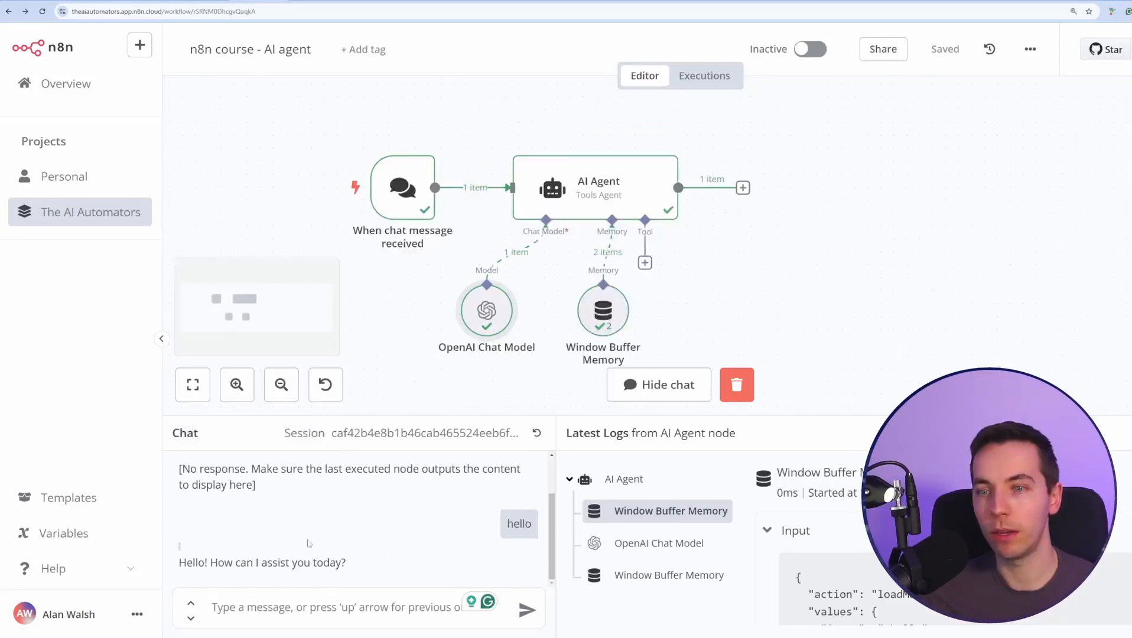
pyautogui.scroll(-3, 415, 323)
pyautogui.scroll(1, 423, 327)
pyautogui.click(382, 608)
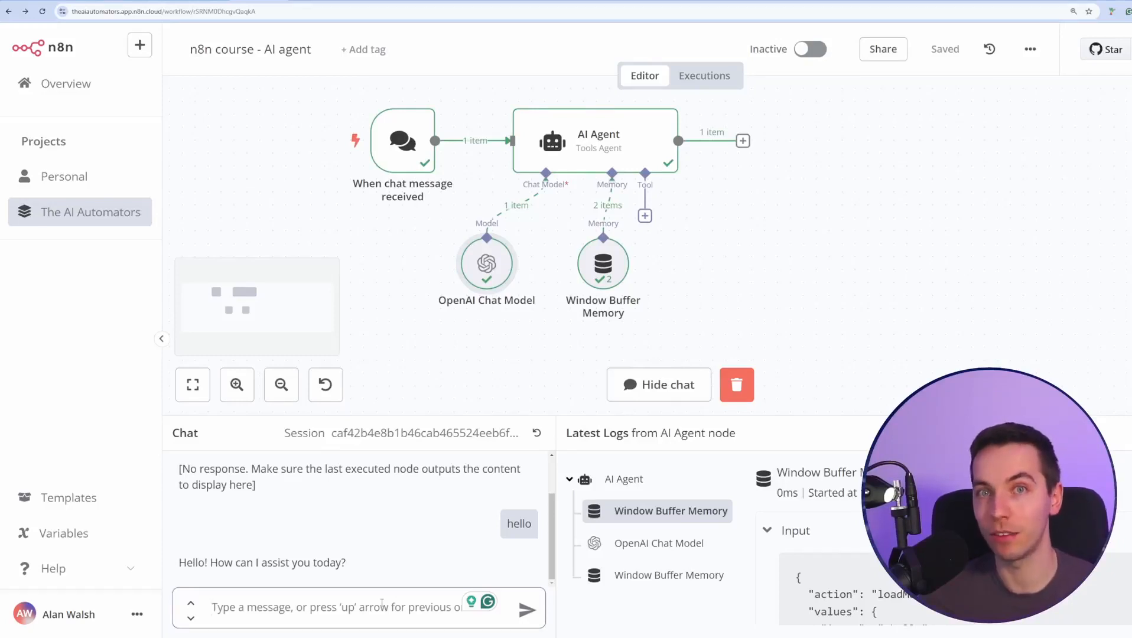
pyautogui.write('h')
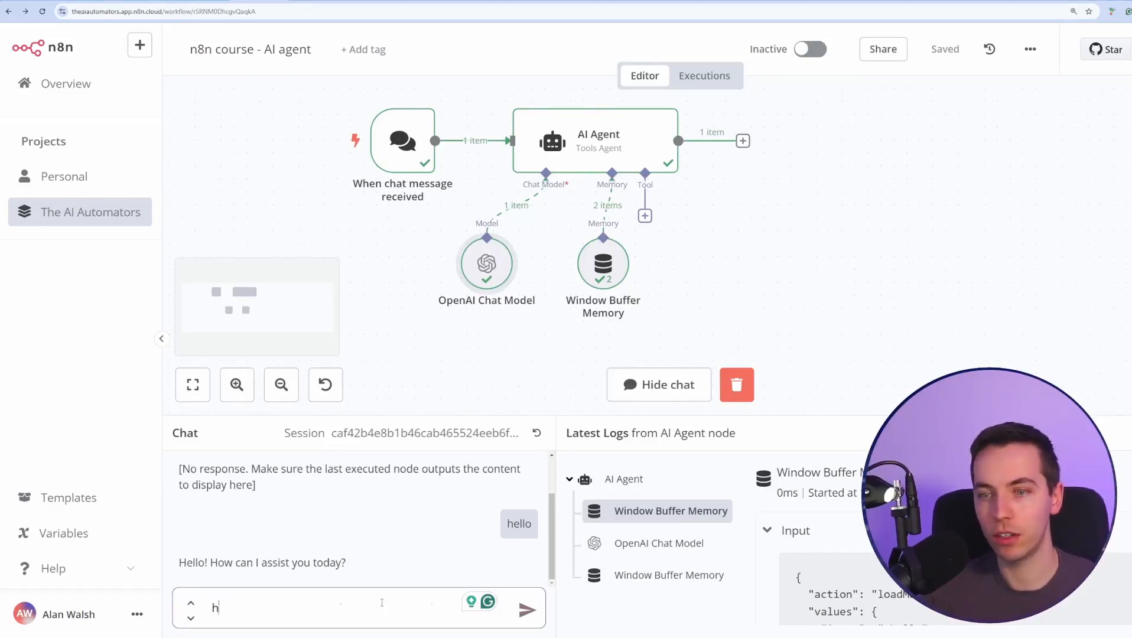
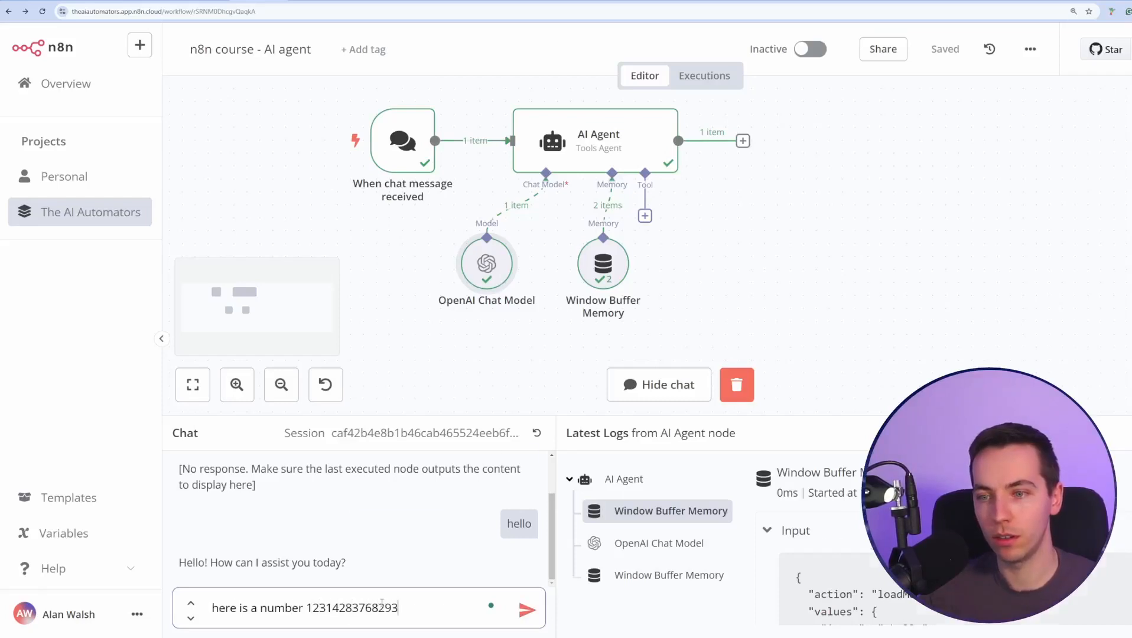
pyautogui.press('Return')
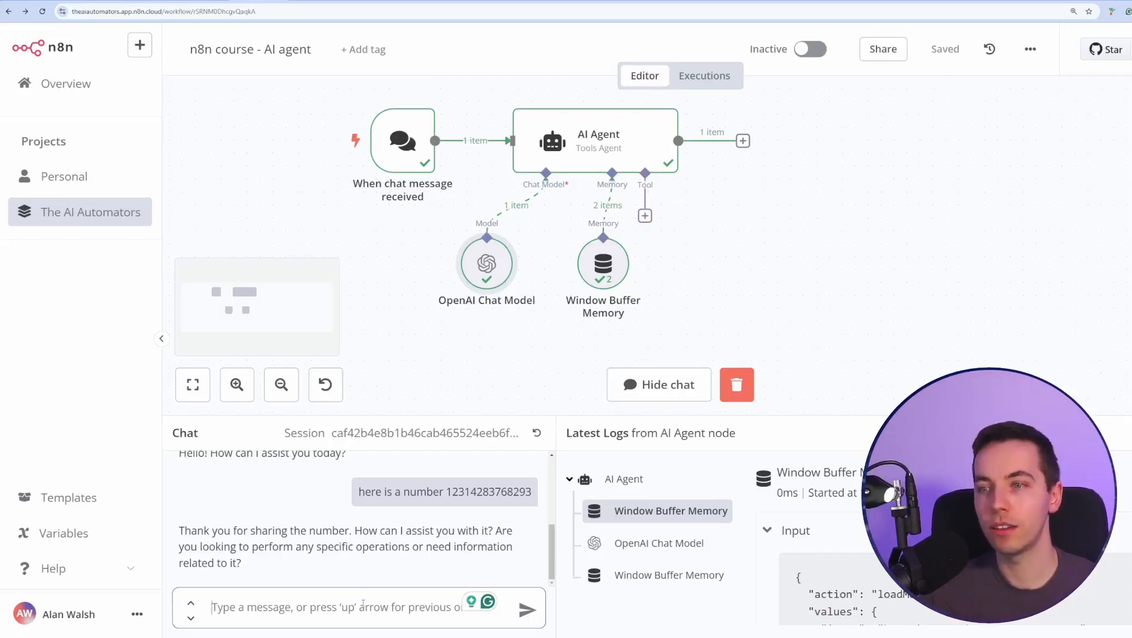
pyautogui.write('can you give me that nu')
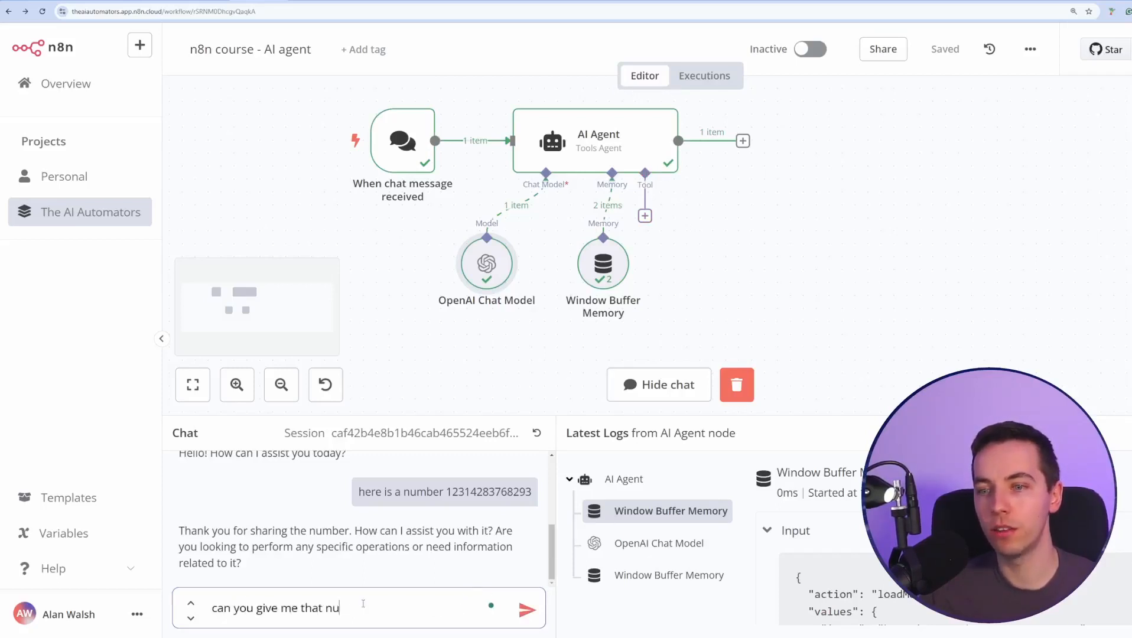
pyautogui.write('mber again?')
pyautogui.press('Return')
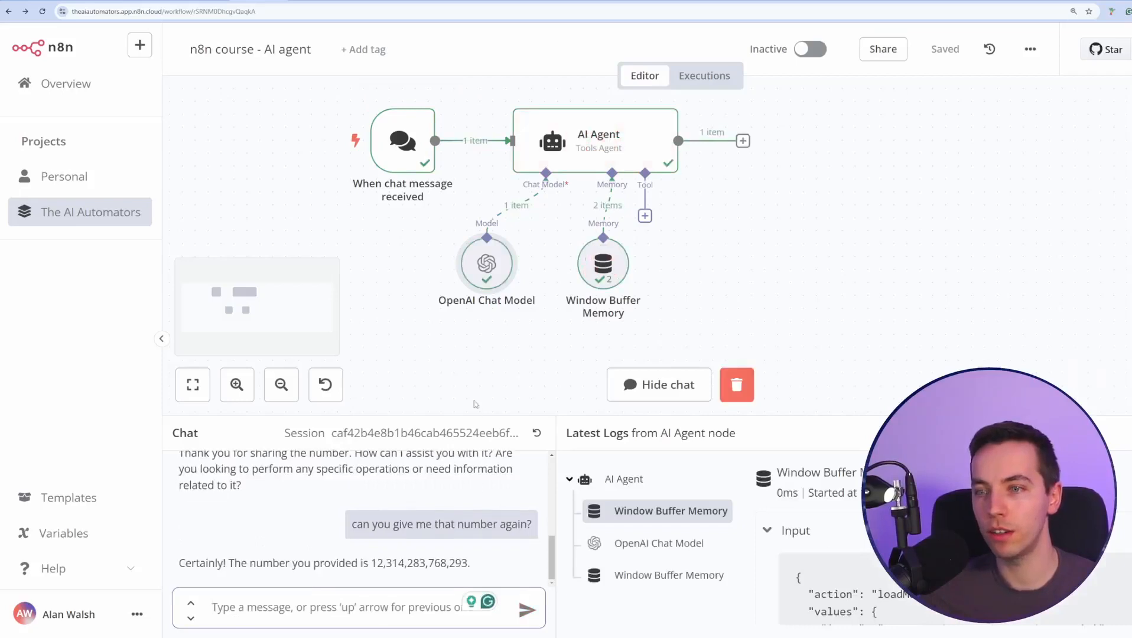
pyautogui.scroll(1, 456, 527)
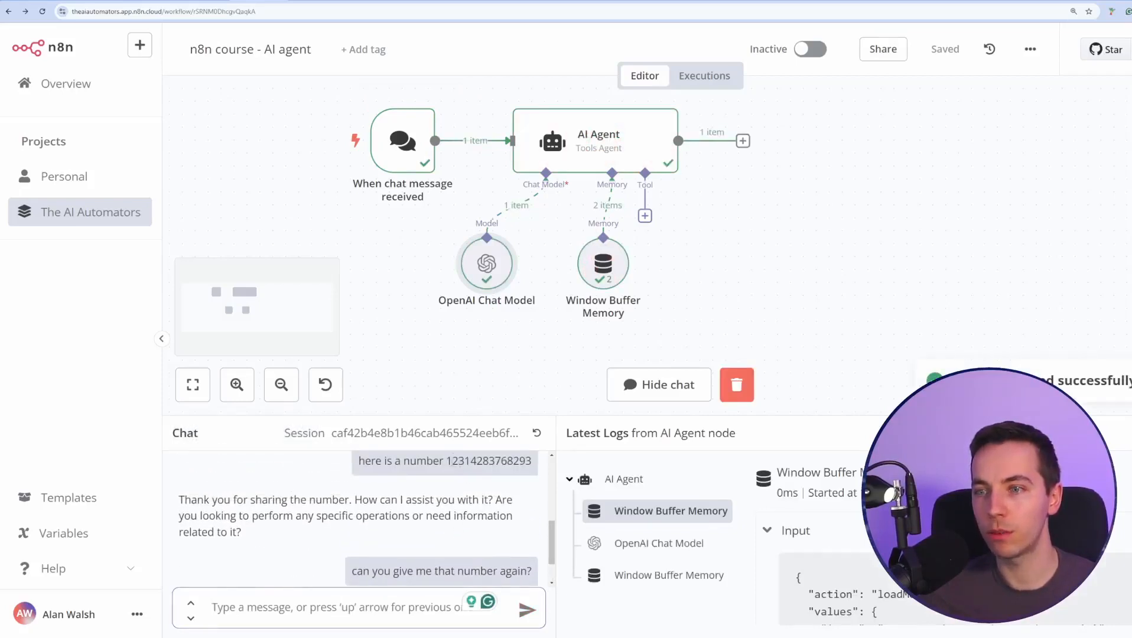
pyautogui.moveTo(450, 461); pyautogui.dragTo(530, 461)
pyautogui.scroll(-1, 458, 532)
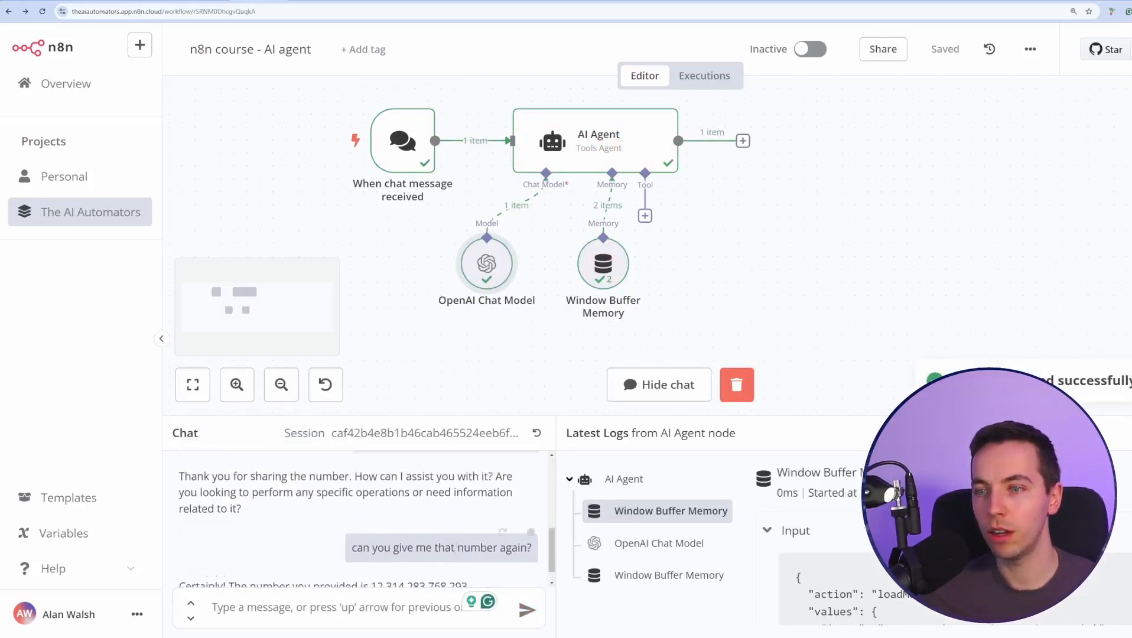
pyautogui.scroll(1, 456, 547)
pyautogui.scroll(-1, 459, 546)
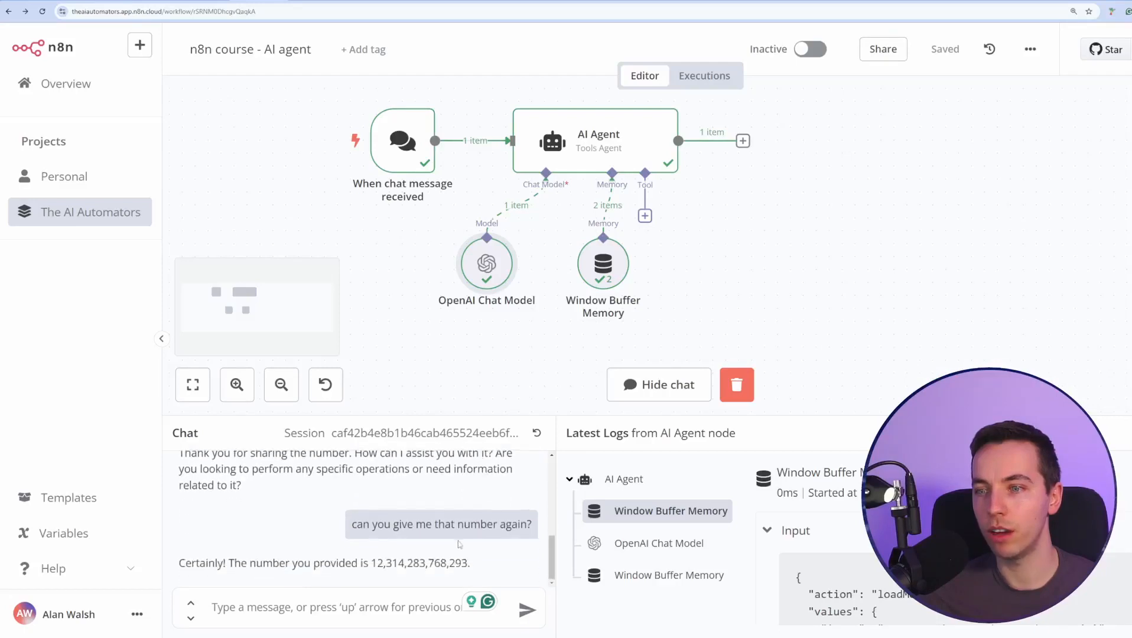
pyautogui.scroll(1, 459, 545)
pyautogui.scroll(-1, 414, 549)
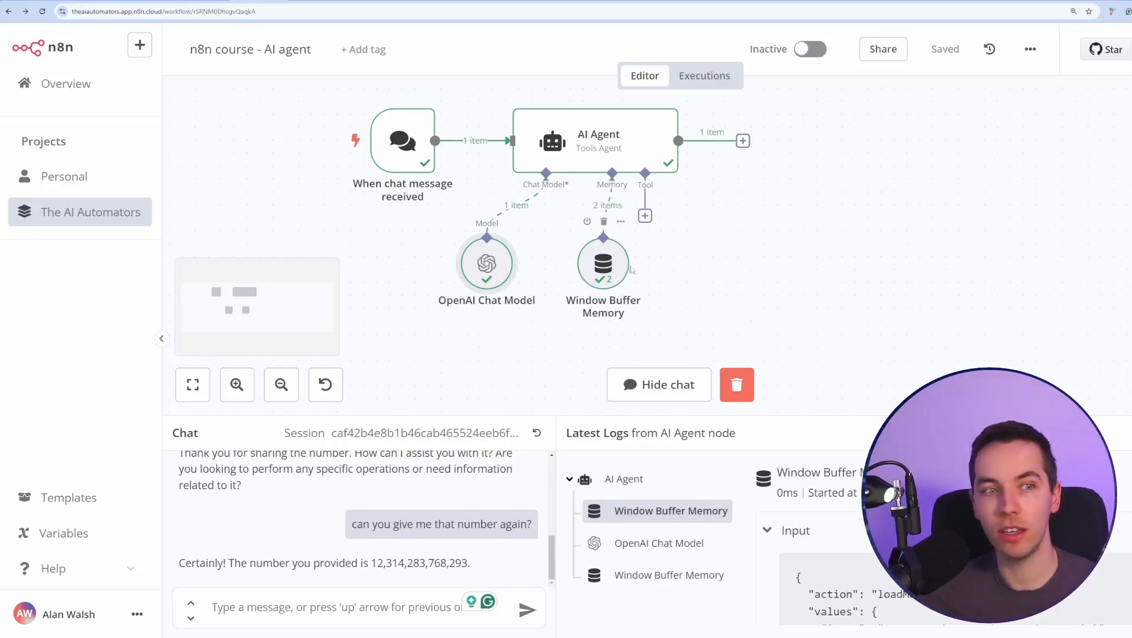
pyautogui.scroll(2, 630, 272)
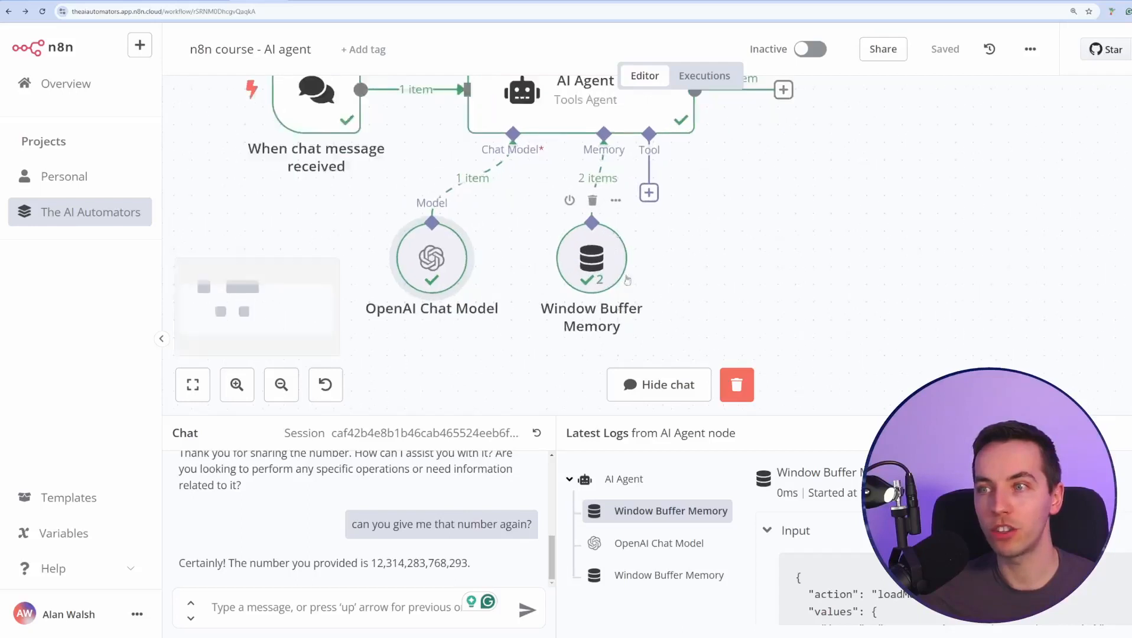
pyautogui.scroll(-4, 670, 227)
pyautogui.scroll(3, 748, 260)
pyautogui.moveTo(715, 220); pyautogui.dragTo(758, 263)
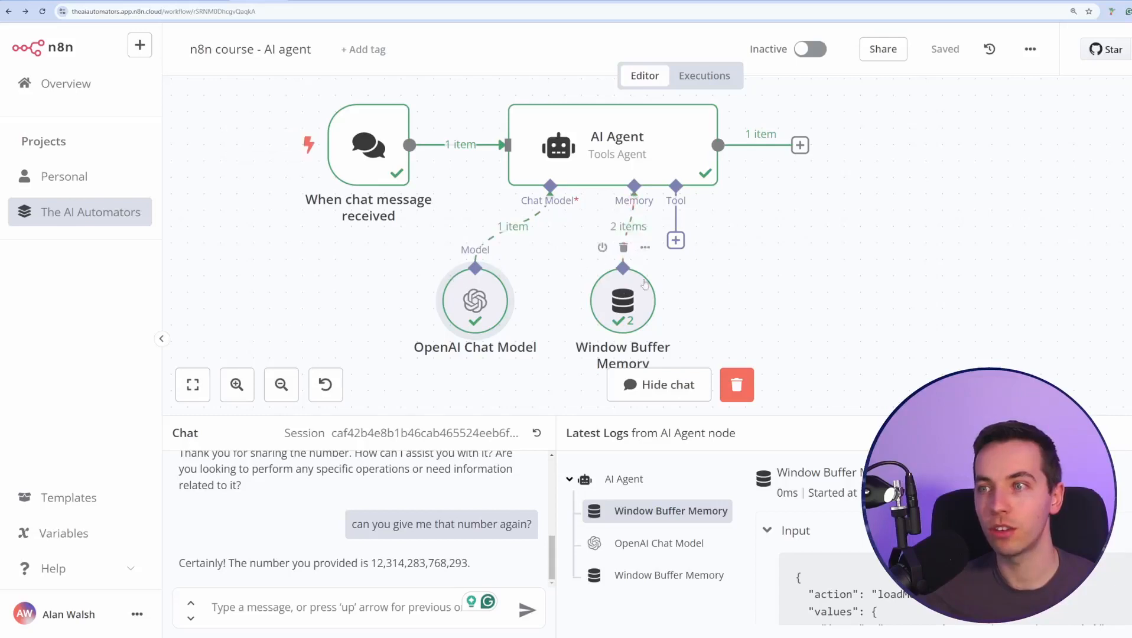
pyautogui.scroll(5, 680, 284)
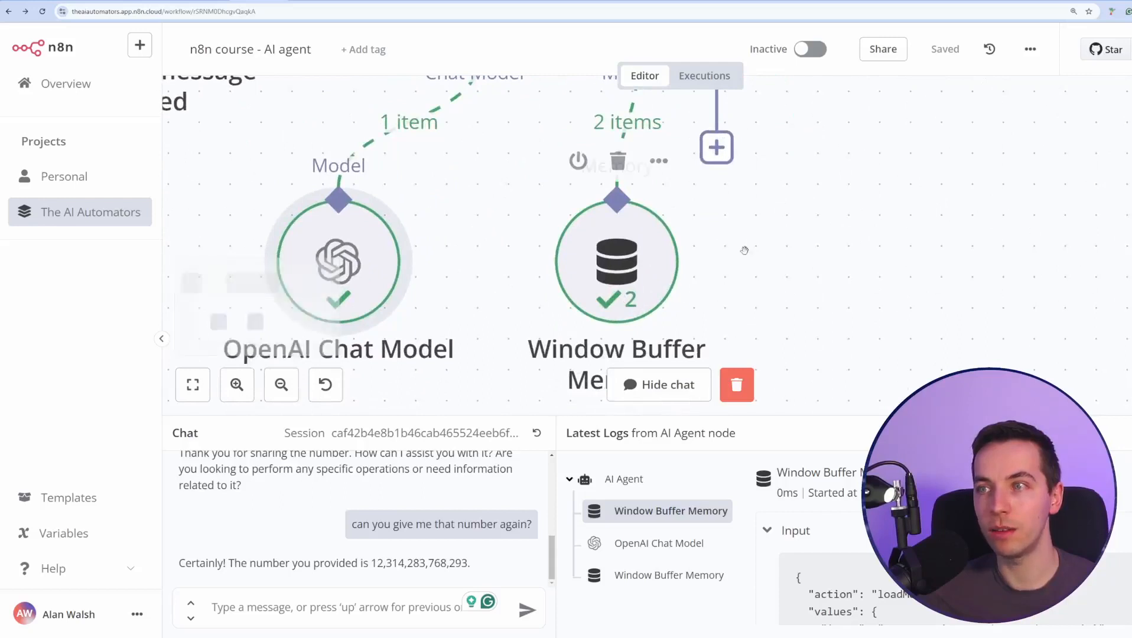
pyautogui.scroll(-5, 647, 296)
pyautogui.scroll(-2, 756, 252)
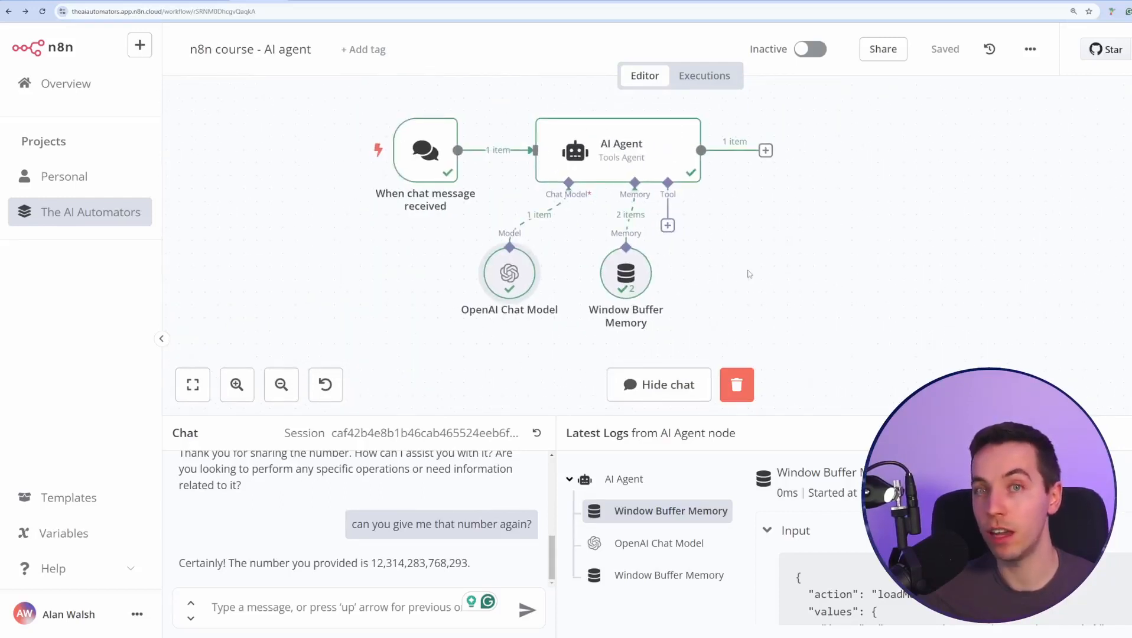
pyautogui.moveTo(732, 278); pyautogui.dragTo(657, 278)
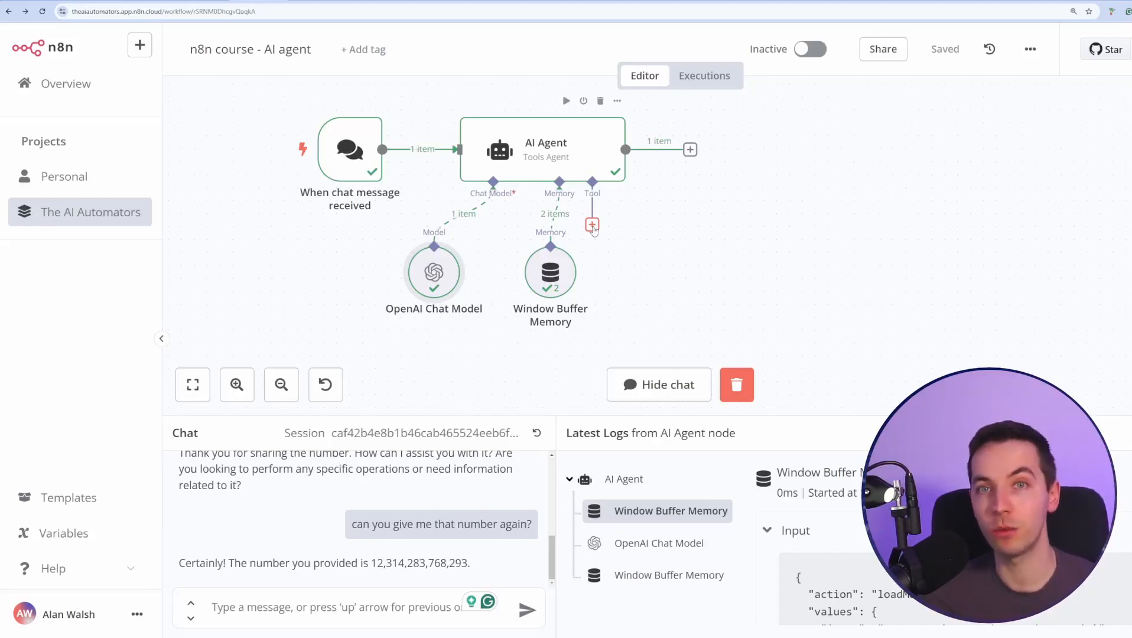
# Connect an HTTP Request Tool to the AI Agent.
pyautogui.click(592, 225)
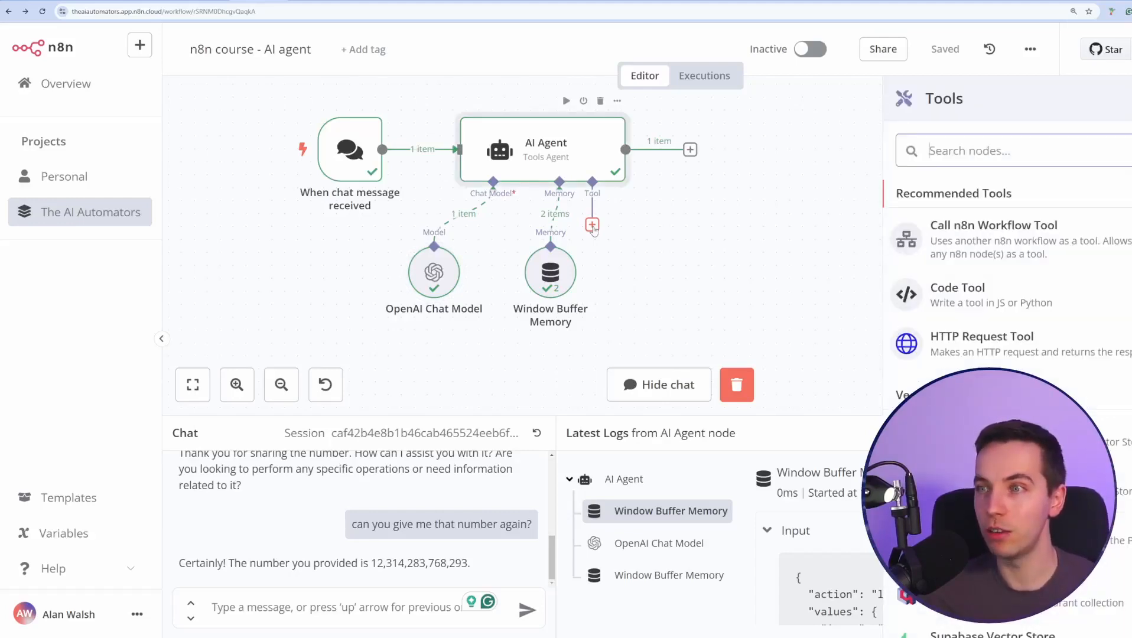
pyautogui.click(1002, 349)
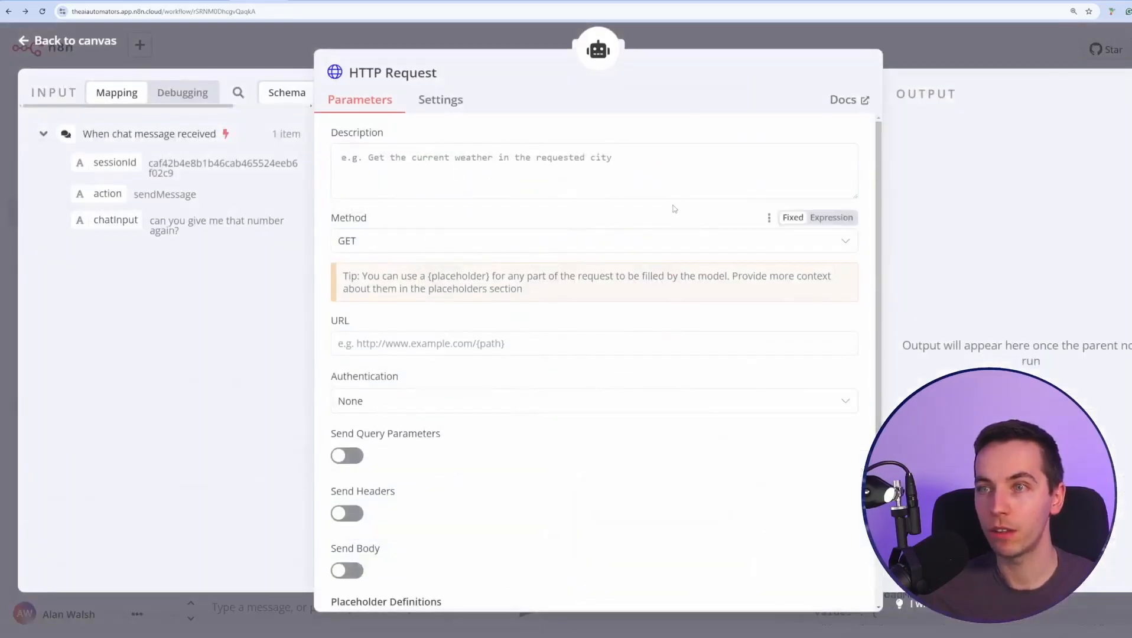
pyautogui.click(621, 41)
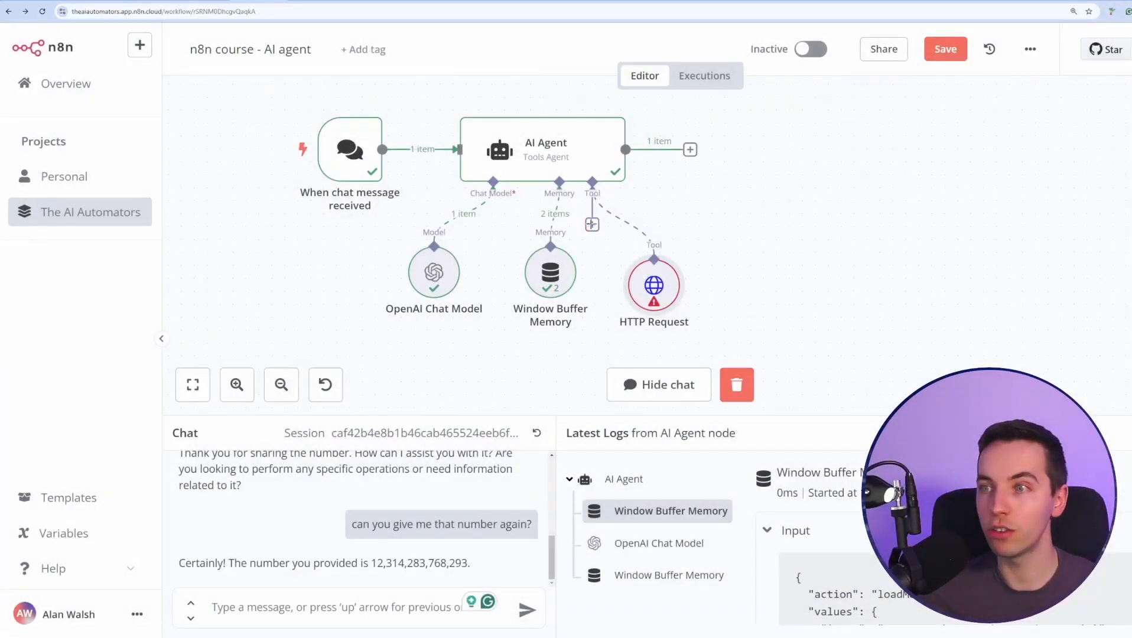
pyautogui.click(592, 225)
pyautogui.scroll(-15, 1068, 283)
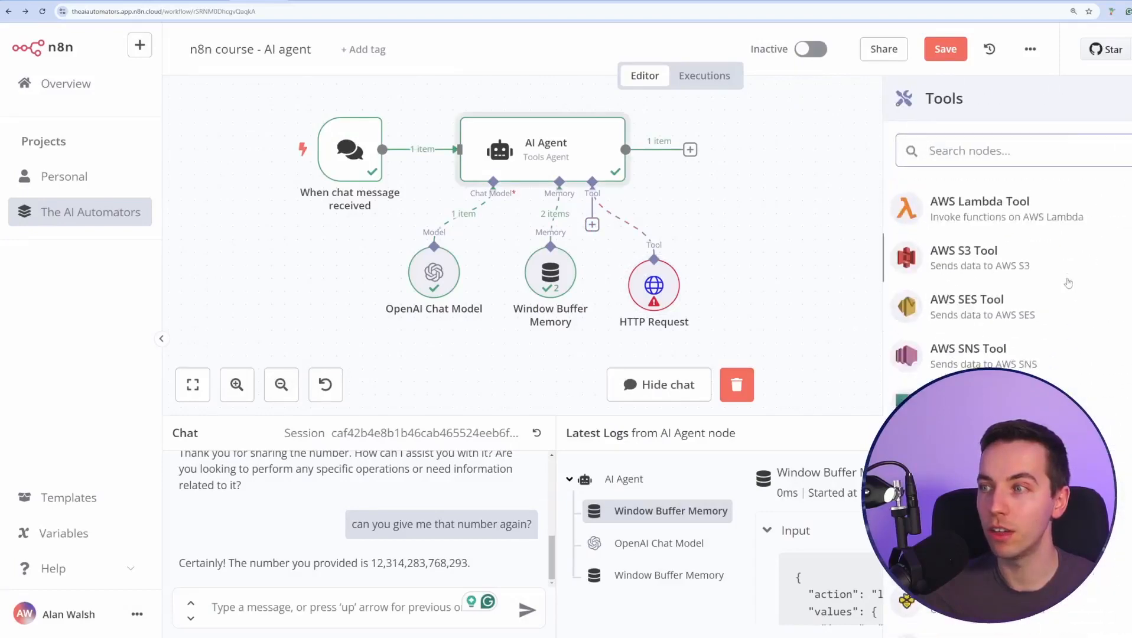
pyautogui.scroll(-7, 1069, 283)
pyautogui.scroll(10, 1020, 284)
pyautogui.click(792, 266)
# Open the HTTP Request tool's parameters, currently set to method GET.
pyautogui.moveTo(655, 288); pyautogui.dragTo(655, 277)
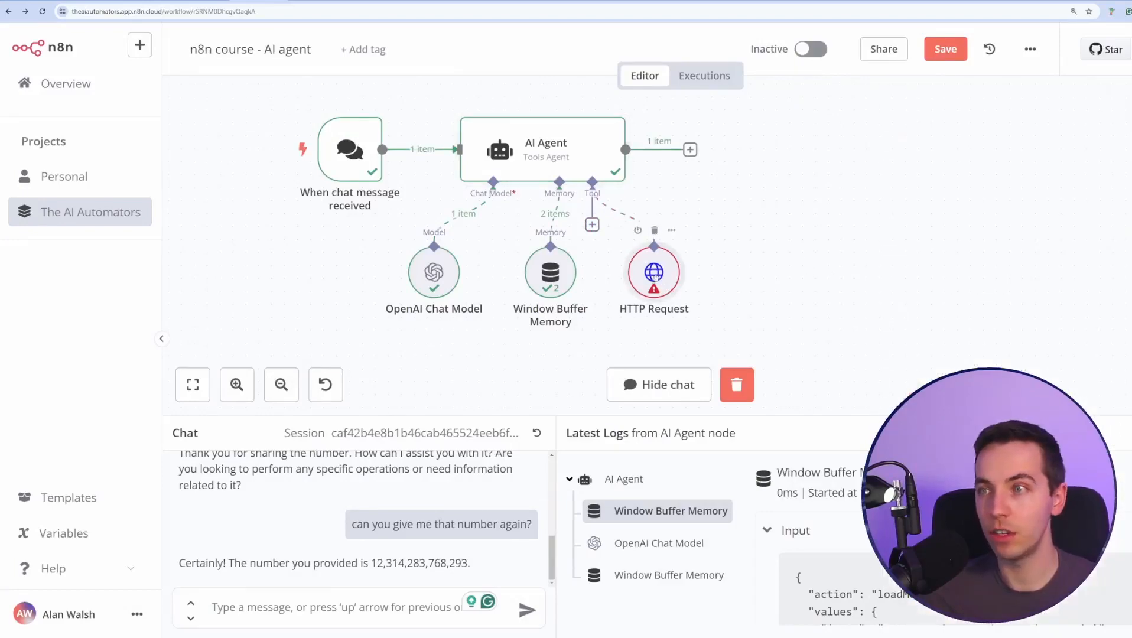
pyautogui.doubleClick(664, 278)
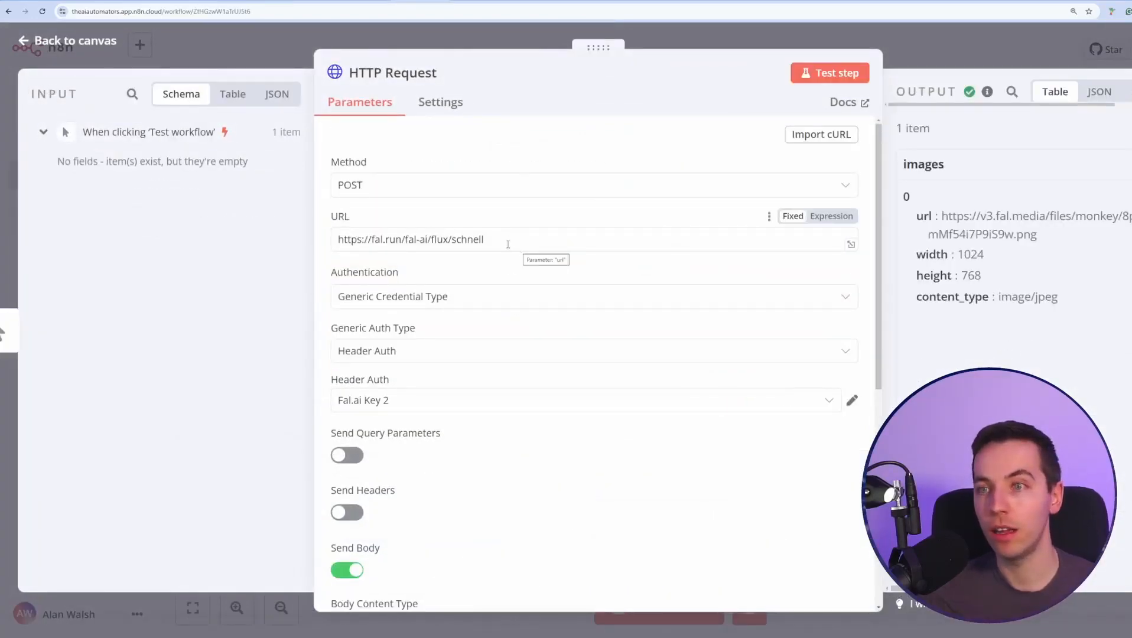
pyautogui.scroll(-6, 514, 240)
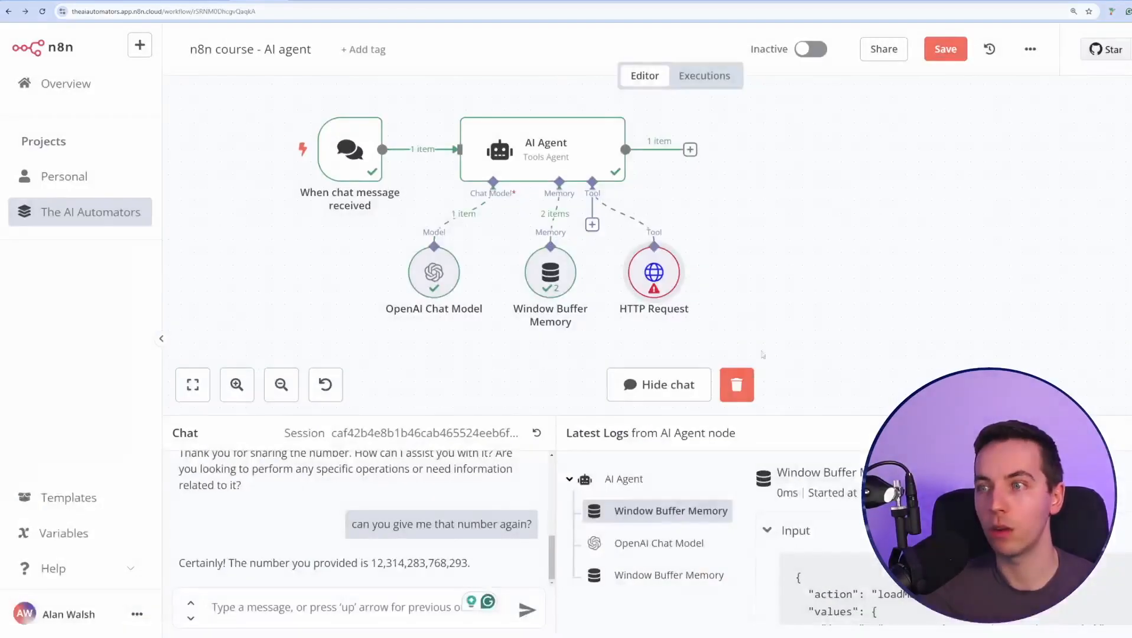
pyautogui.doubleClick(659, 268)
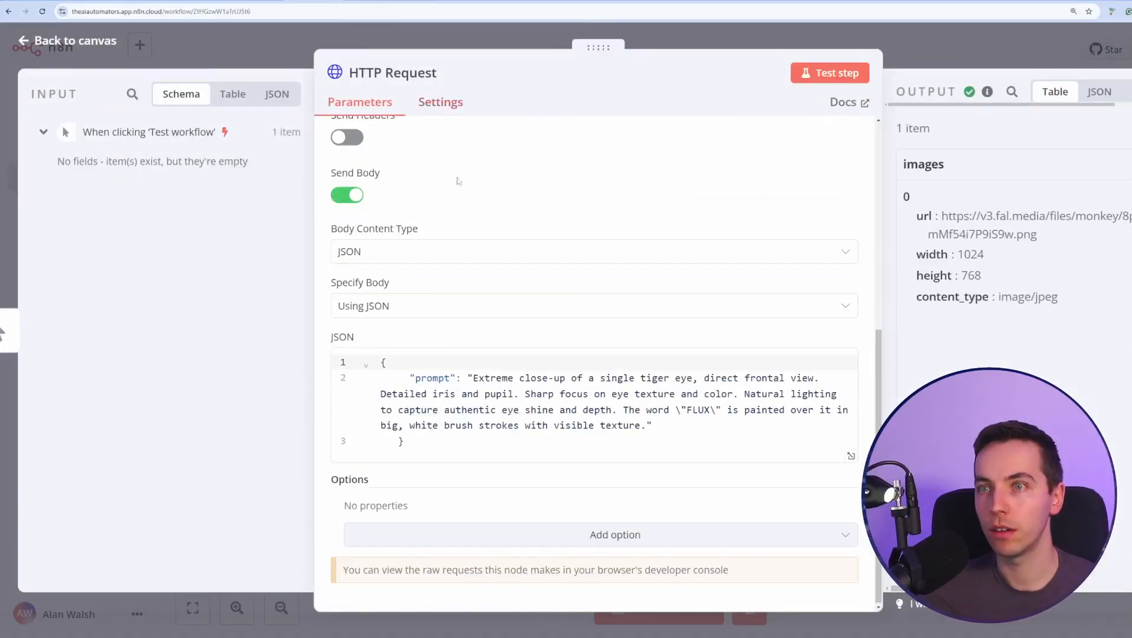
pyautogui.scroll(5, 501, 328)
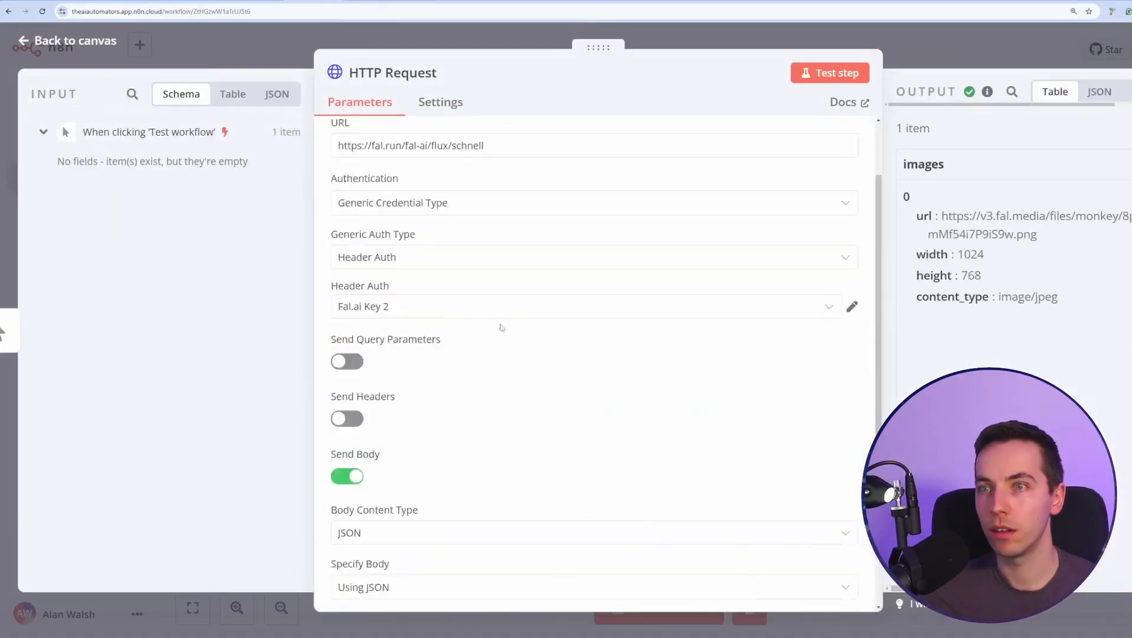
pyautogui.scroll(2, 501, 328)
pyautogui.moveTo(487, 239); pyautogui.dragTo(230, 219)
pyautogui.hotkey('ctrl', 'c')
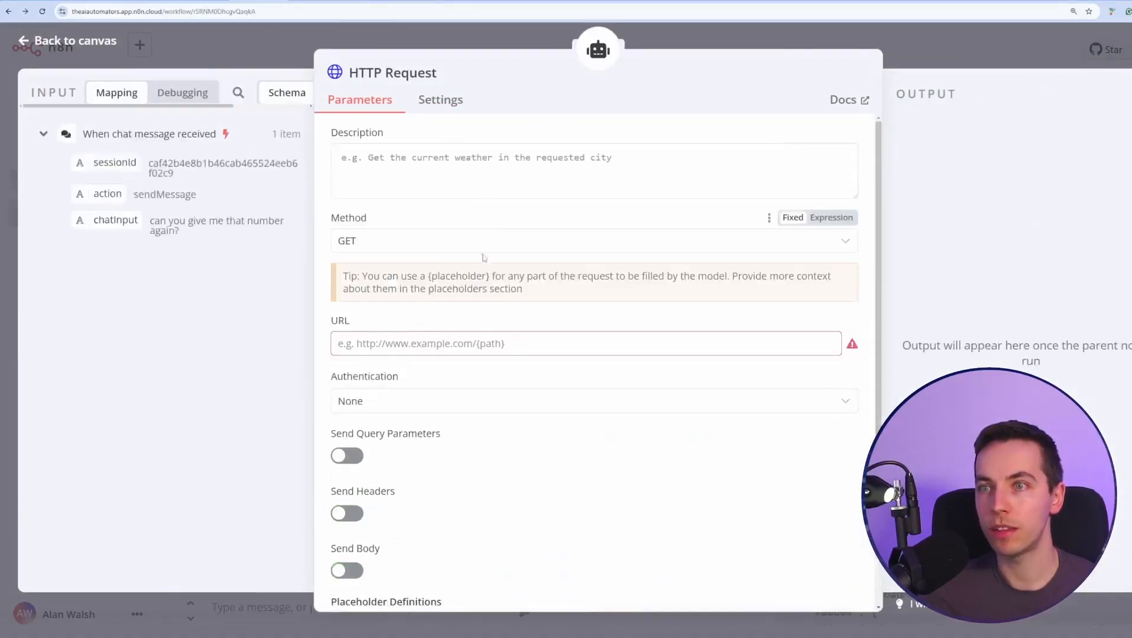
# Set the request method to POST and paste the fal.run flux schnell URL.
pyautogui.click(462, 248)
pyautogui.click(448, 364)
pyautogui.click(448, 344)
pyautogui.hotkey('ctrl', 'v')
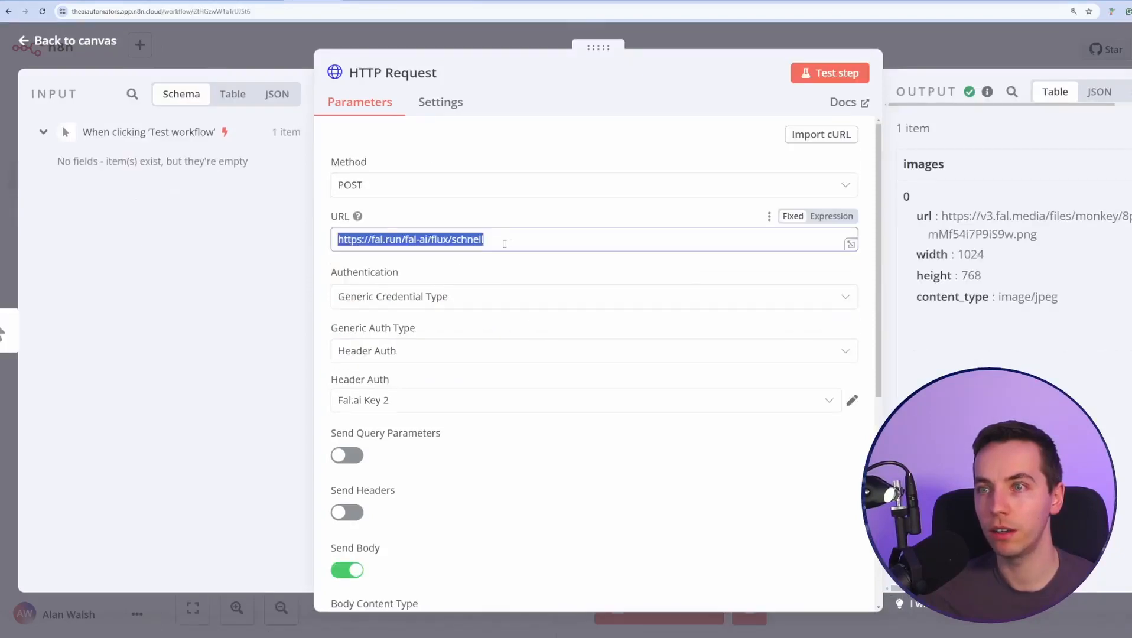
pyautogui.scroll(-3, 450, 293)
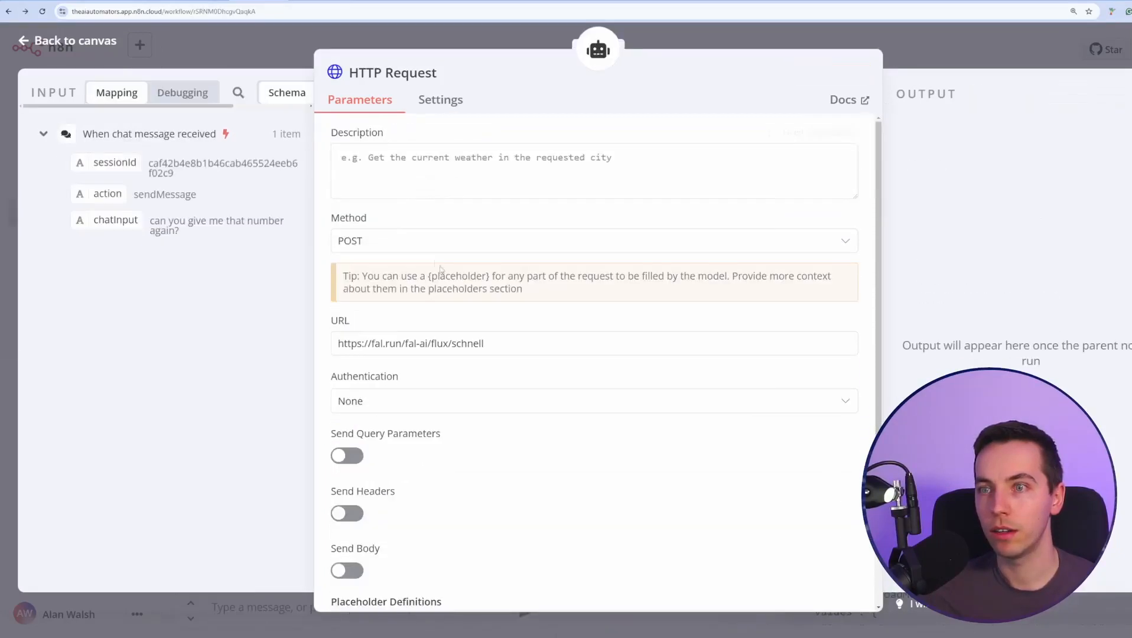
pyautogui.scroll(-2, 440, 269)
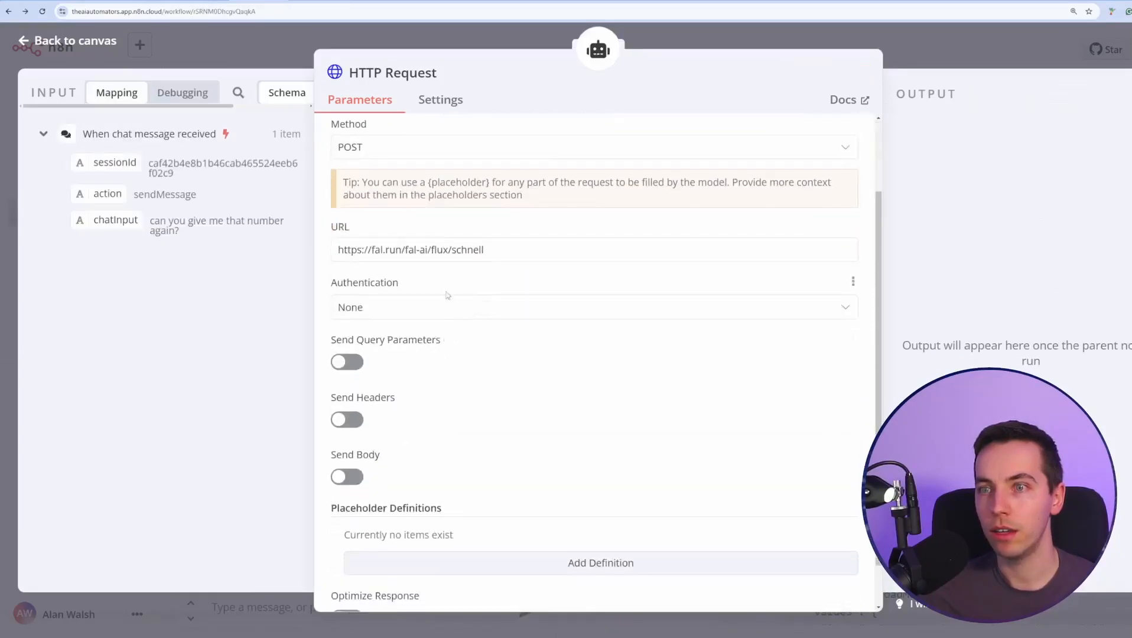
# Authenticate with Generic Credential Type, Header Auth, using the Fal.ai credential.
pyautogui.click(448, 307)
pyautogui.click(508, 421)
pyautogui.scroll(-2, 479, 389)
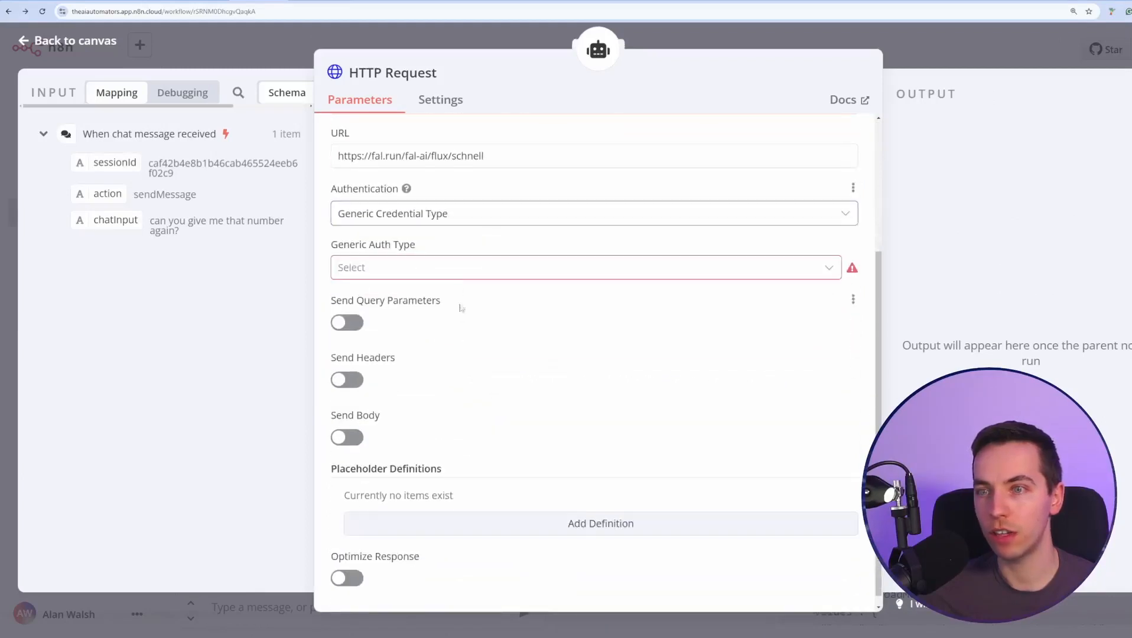
pyautogui.click(449, 267)
pyautogui.click(415, 393)
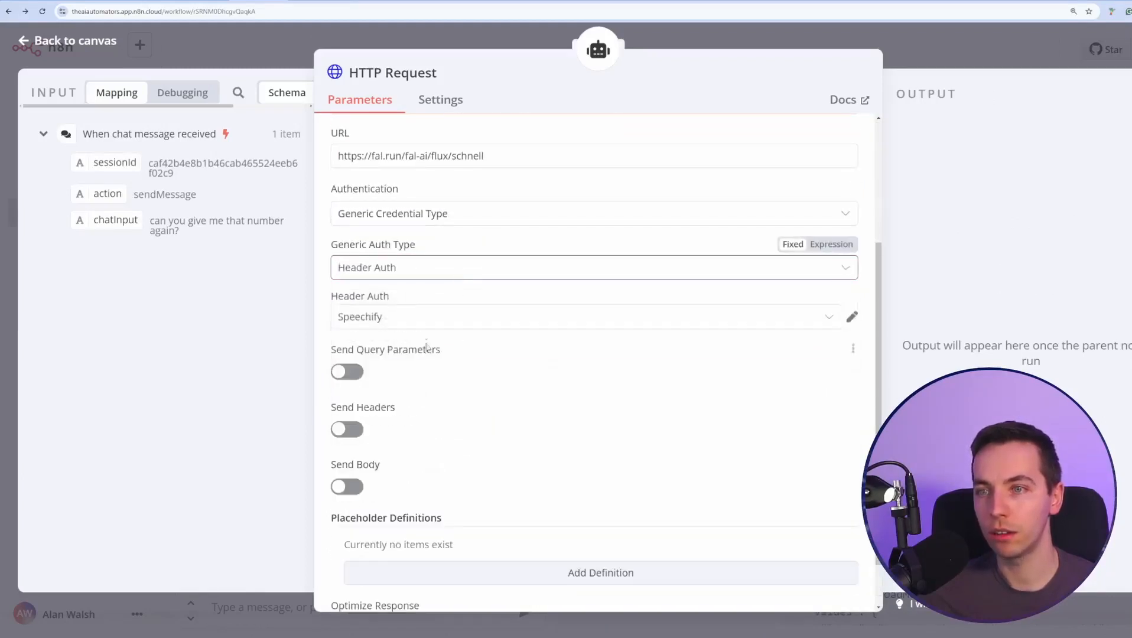
pyautogui.click(433, 319)
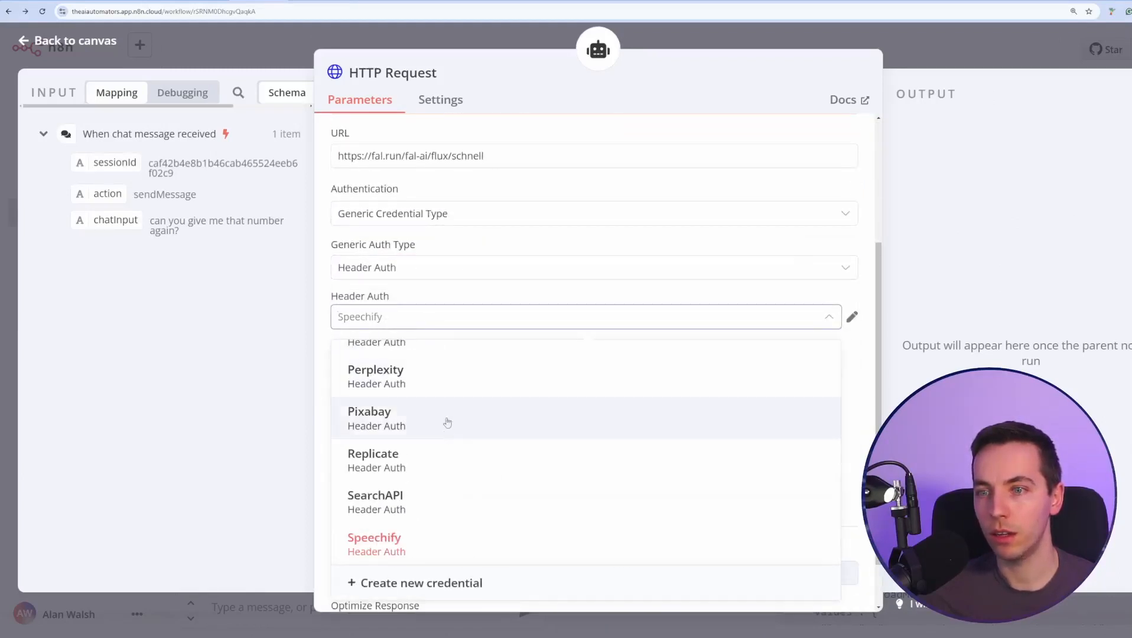
pyautogui.write('fal')
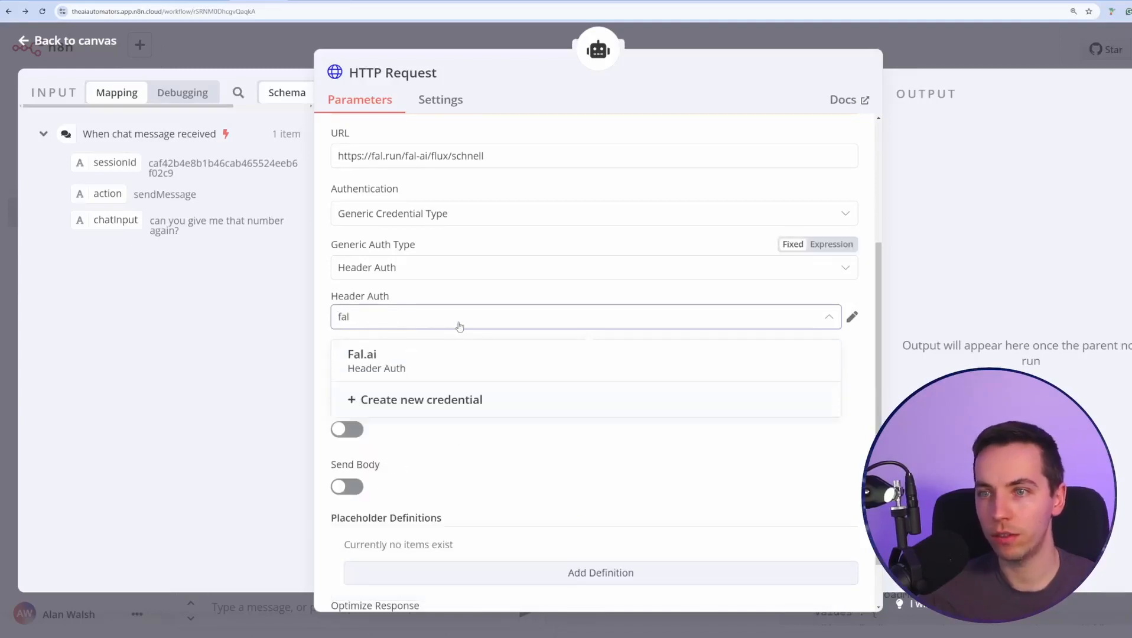
pyautogui.click(460, 362)
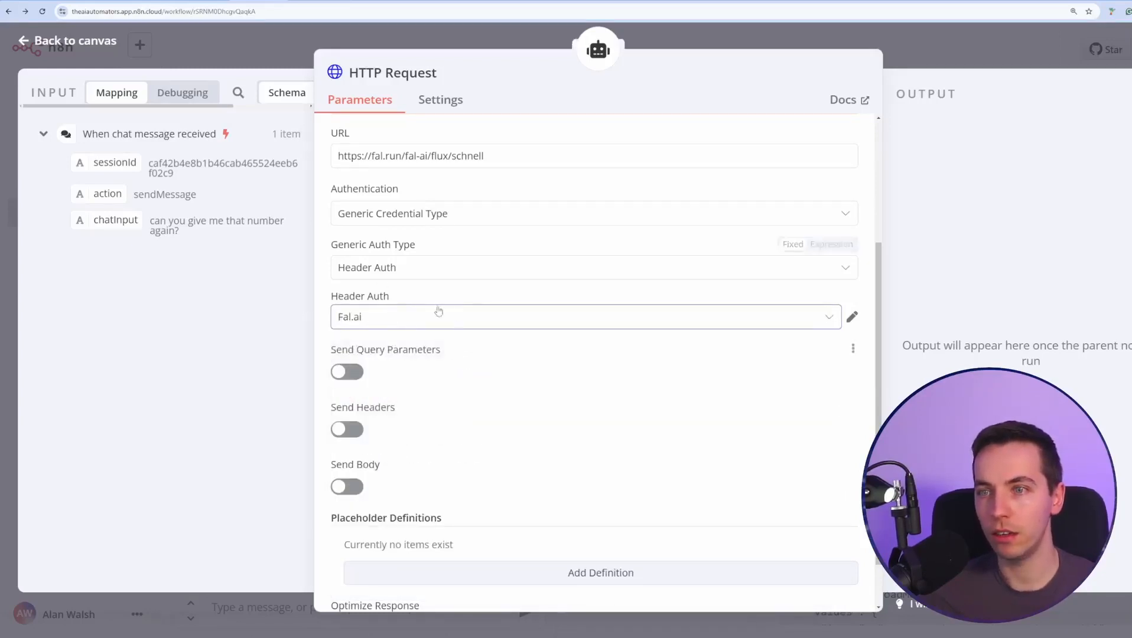
# Turn on Send Body and specify the body as JSON.
pyautogui.scroll(-1, 472, 355)
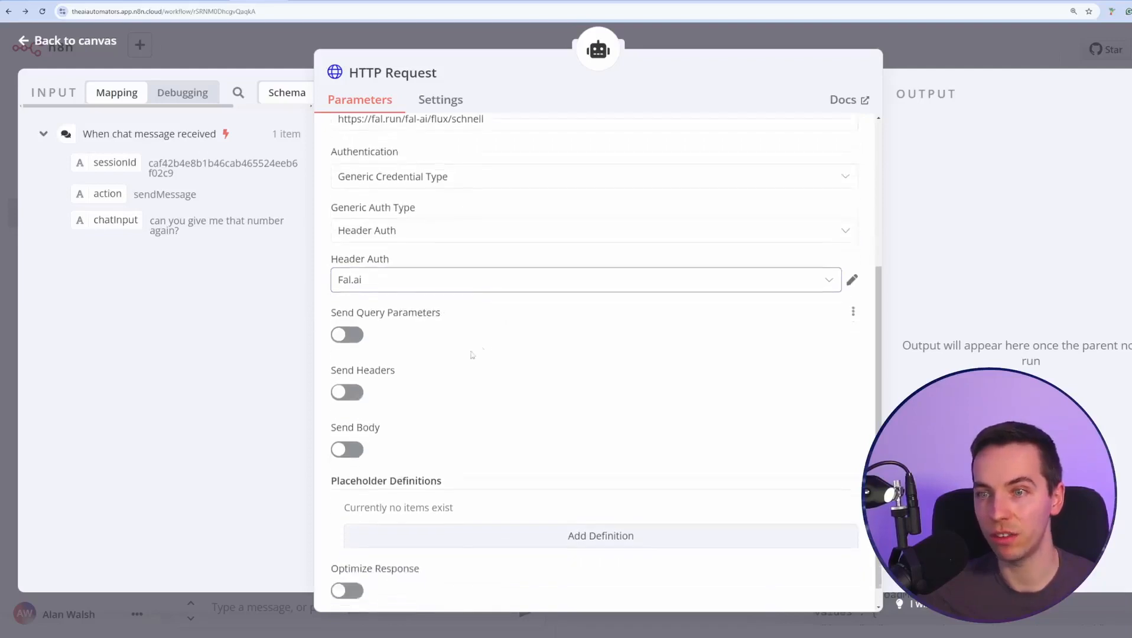
pyautogui.scroll(-1, 472, 355)
pyautogui.click(354, 428)
pyautogui.scroll(-5, 366, 413)
pyautogui.click(402, 298)
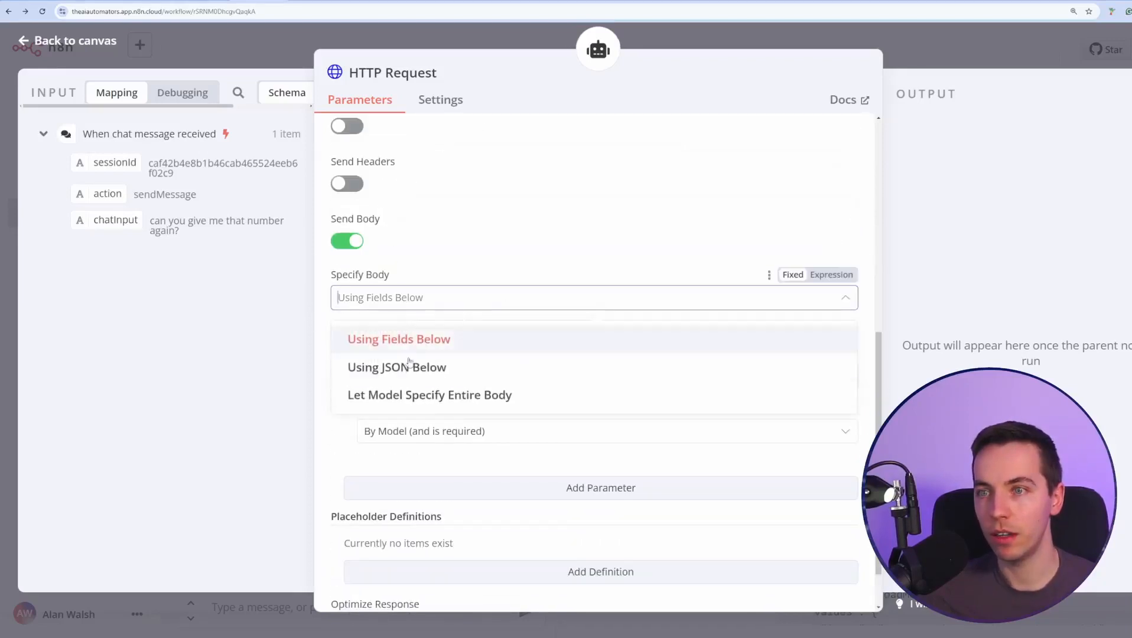
pyautogui.click(409, 366)
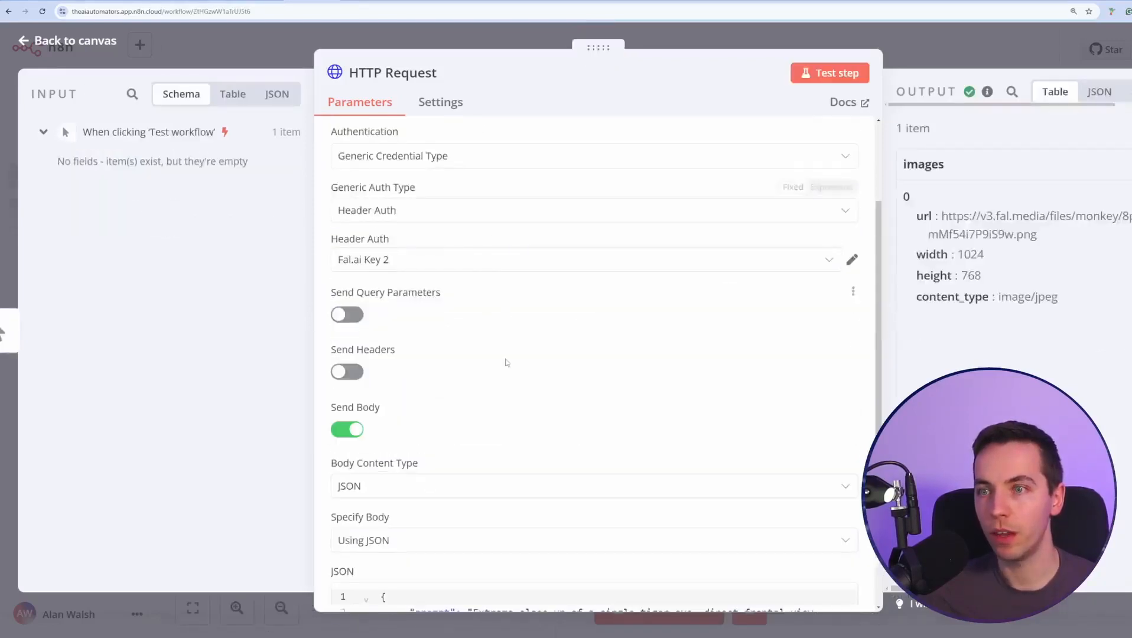
# Paste the sample JSON body and clear its prompt text.
pyautogui.scroll(-4, 507, 363)
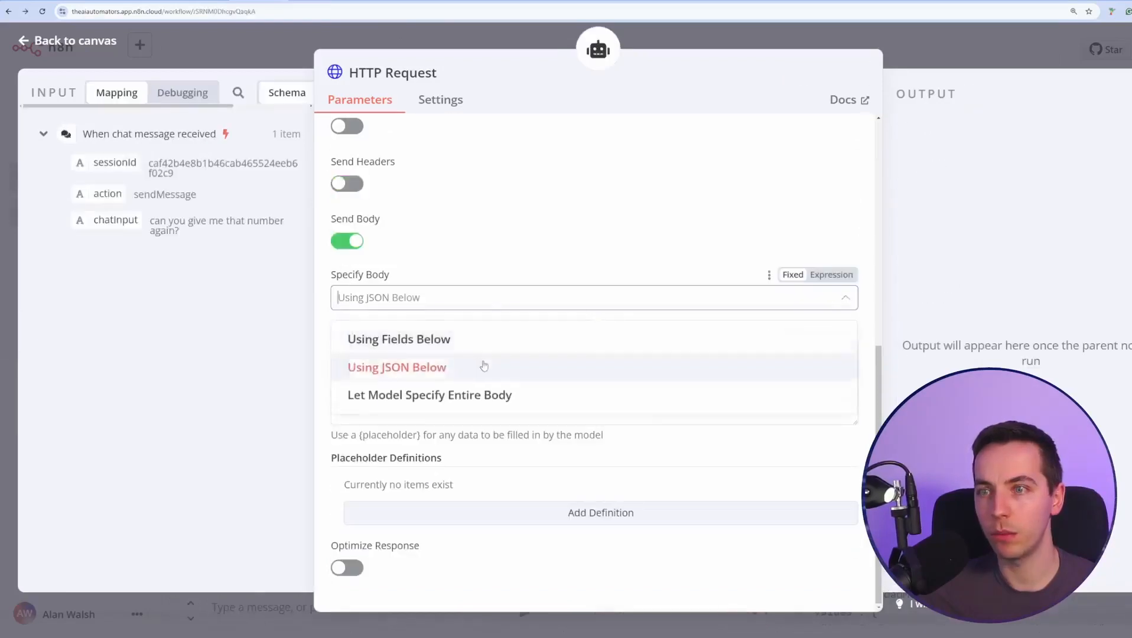
pyautogui.click(484, 366)
pyautogui.click(483, 355)
pyautogui.write('{     "prompt": "Extreme close-up of a single tiger eye, direct frontal view. Detailed iris and pupil. Sharp focus on eye texture and color. Natural lighting to capture authentic eye shine and depth. The word \\"FLUX\\" is painted over it in big, white brush strokes with visible texture."   }')
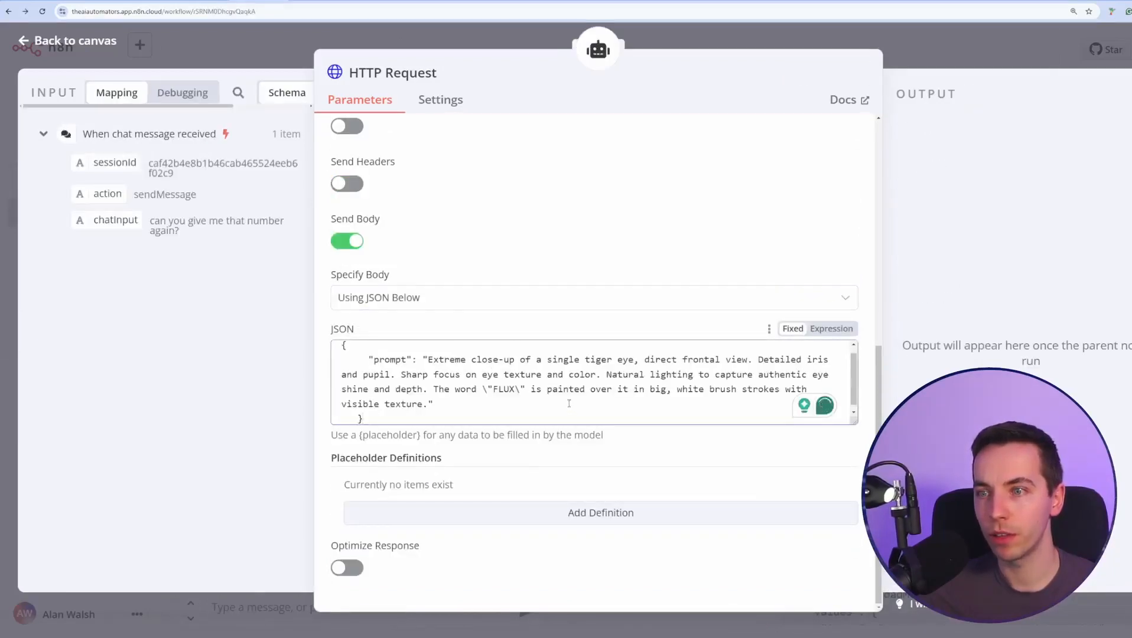
pyautogui.moveTo(429, 405); pyautogui.dragTo(429, 362)
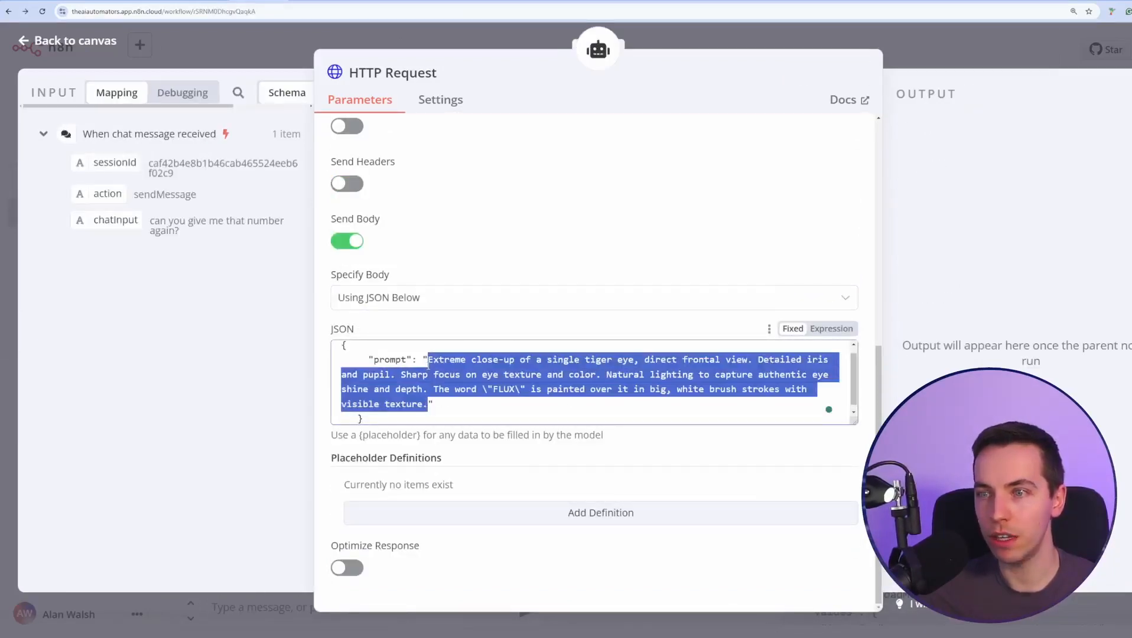
pyautogui.press('BackSpace')
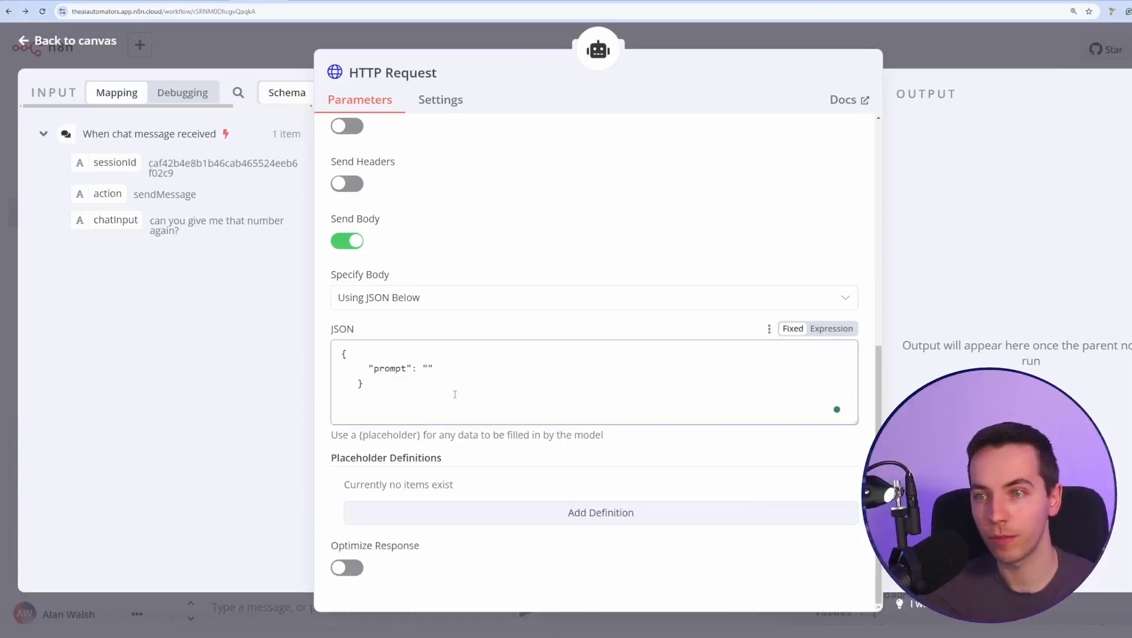
# Set the JSON prompt value to the placeholder {ai_image_prompt}.
pyautogui.moveTo(420, 435); pyautogui.dragTo(359, 435)
pyautogui.hotkey('ctrl', 'c')
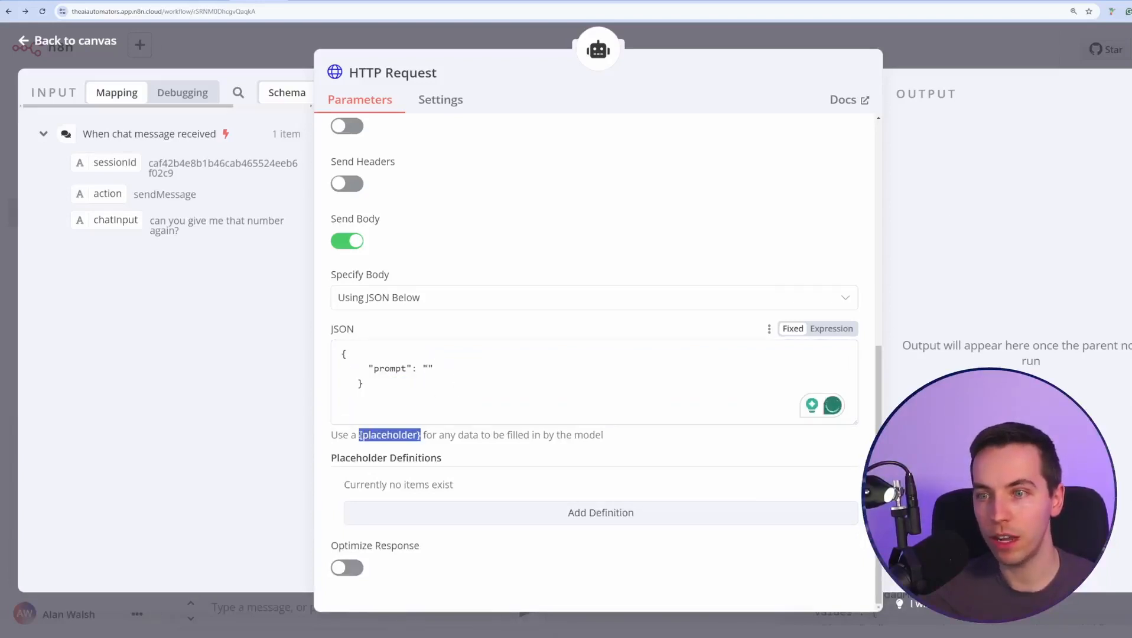
pyautogui.click(428, 369)
pyautogui.hotkey('ctrl', 'v')
pyautogui.doubleClick(484, 368)
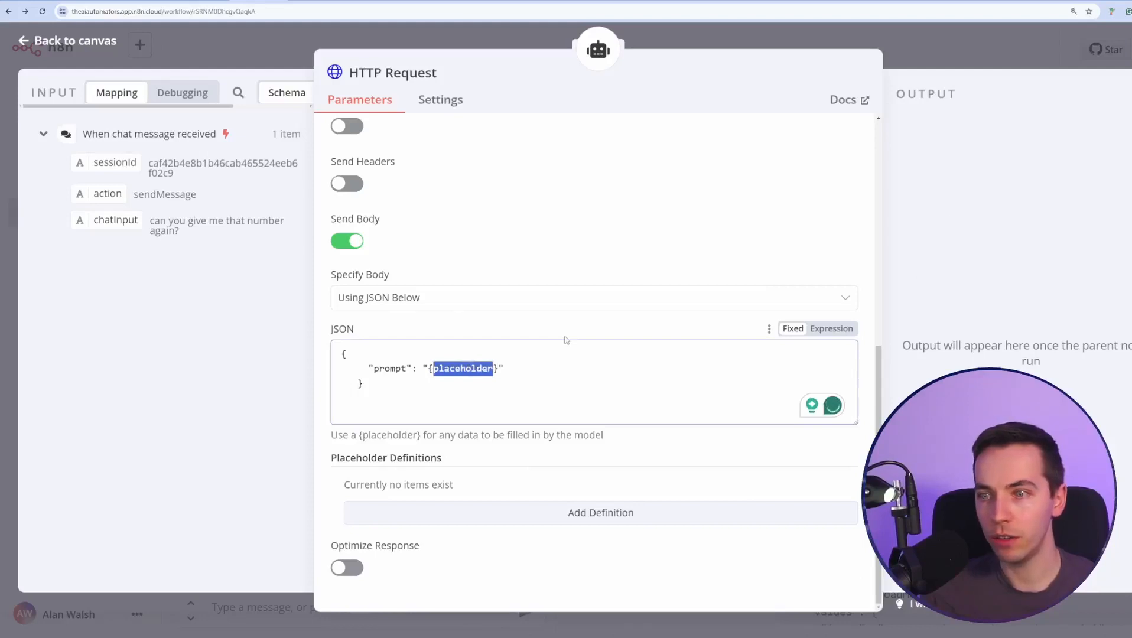
pyautogui.press('BackSpace')
pyautogui.write('ai_image_')
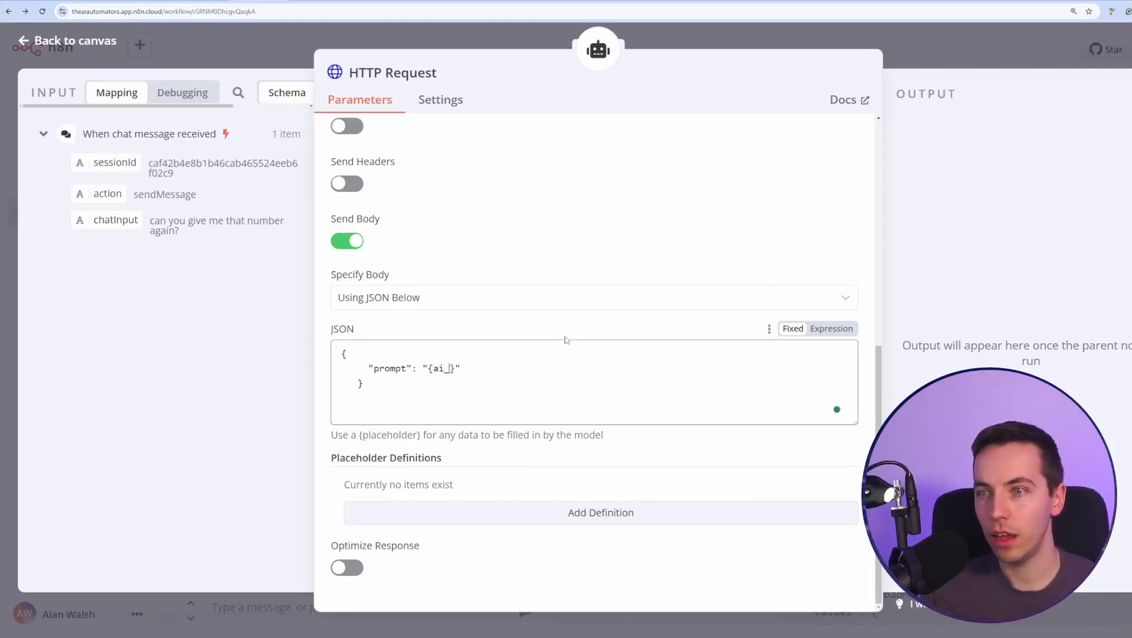
pyautogui.write('prompt')
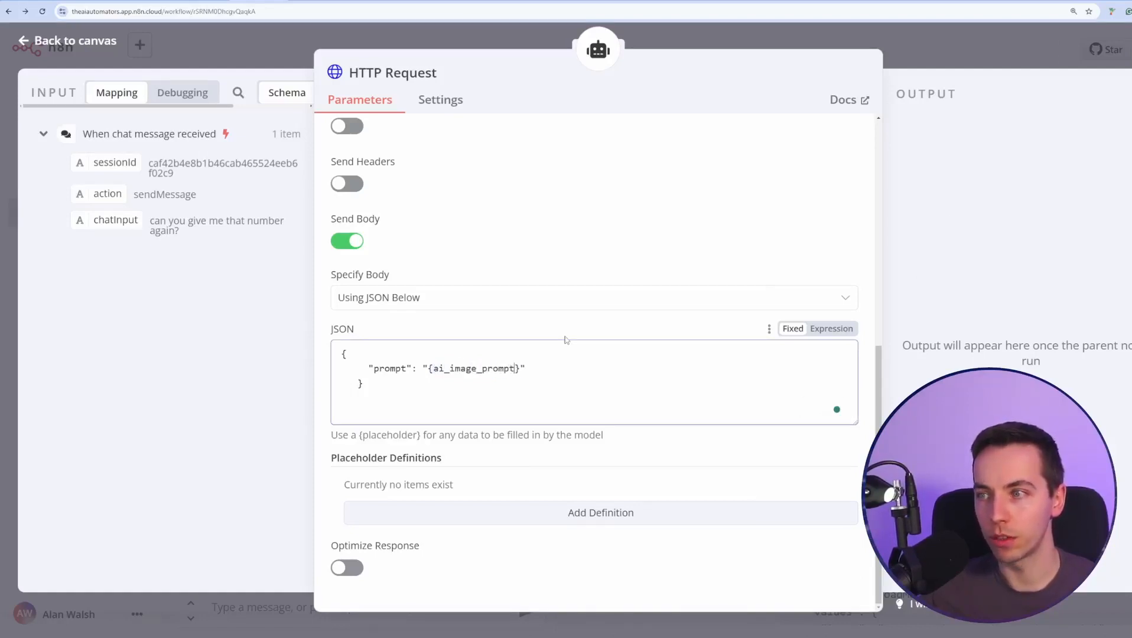
pyautogui.click(566, 338)
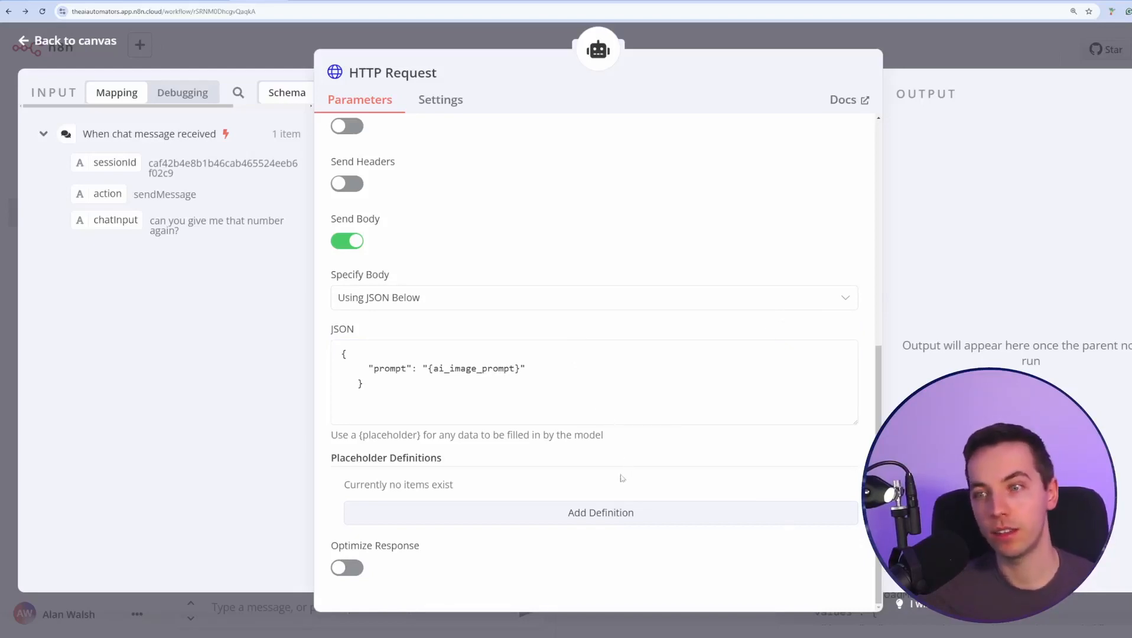
# Add a placeholder definition named ai_image_prompt, copied from the JSON body.
pyautogui.click(616, 514)
pyautogui.scroll(-2, 591, 354)
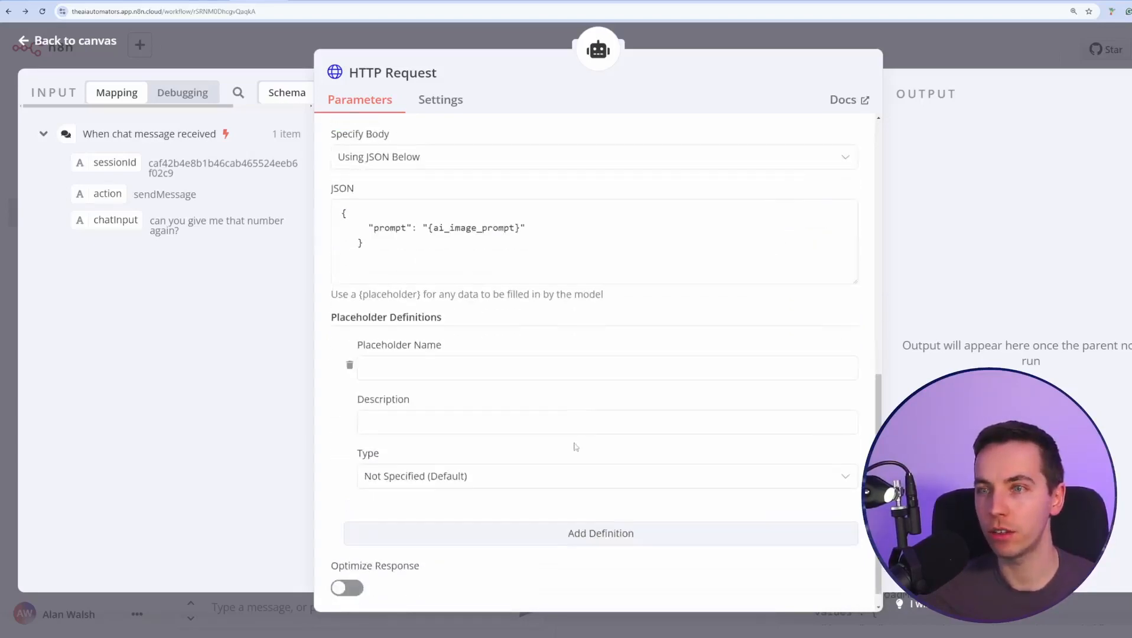
pyautogui.scroll(2, 468, 334)
pyautogui.click(467, 334)
pyautogui.doubleClick(457, 321)
pyautogui.hotkey('ctrl', 'c')
pyautogui.scroll(-2, 467, 354)
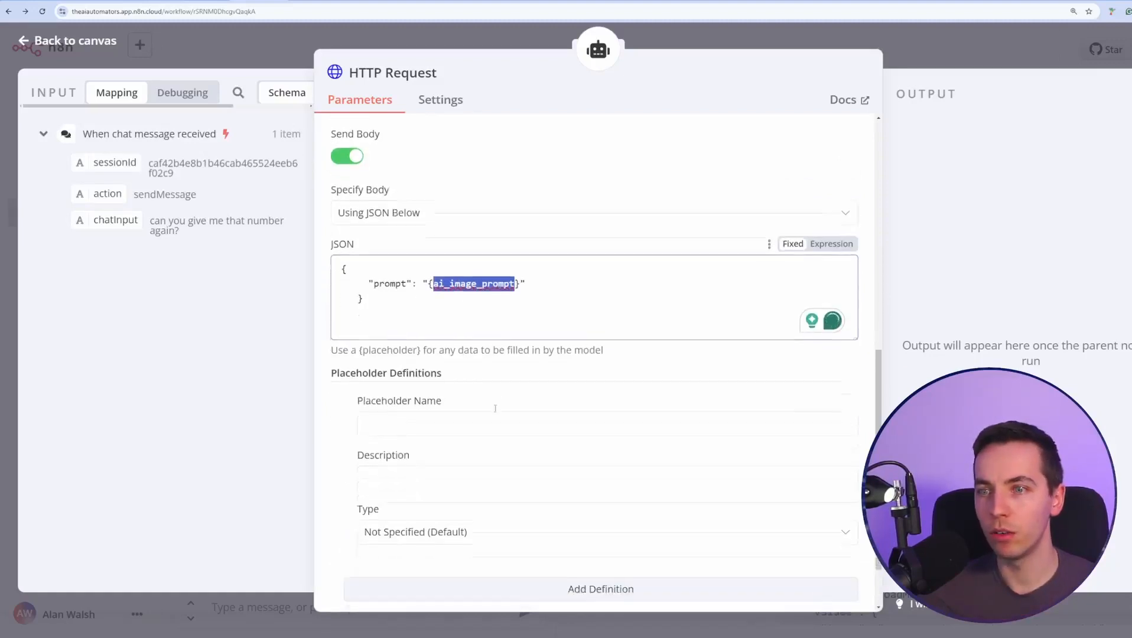
pyautogui.click(471, 414)
pyautogui.hotkey('ctrl', 'v')
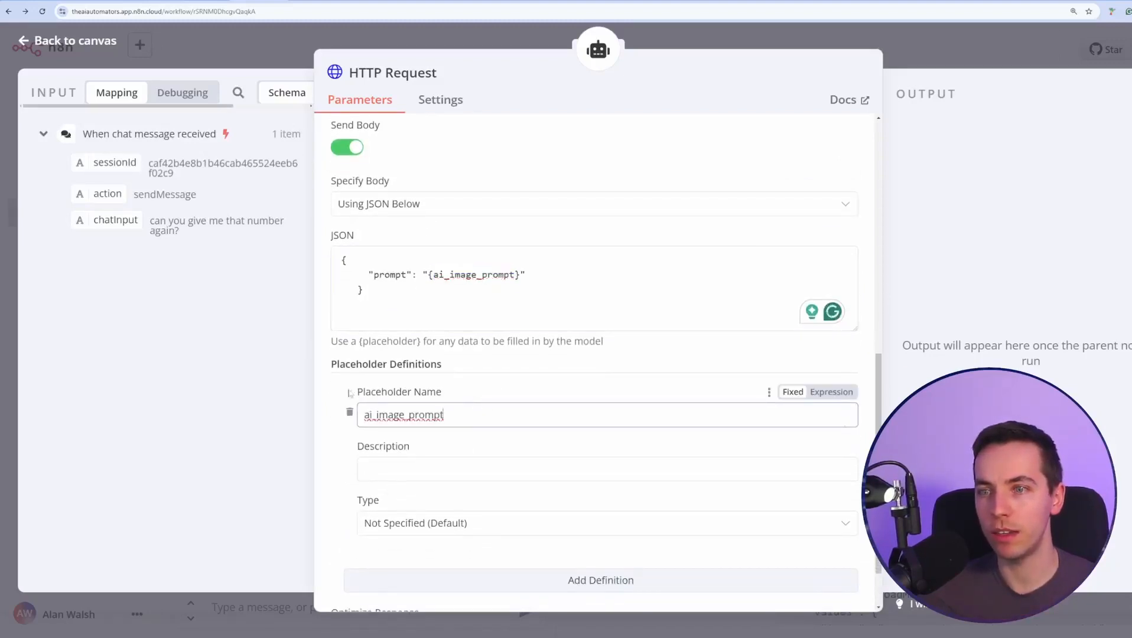
# Describe the placeholder as the prompt to pass to the AI image generator, type String.
pyautogui.scroll(-1, 478, 414)
pyautogui.click(482, 402)
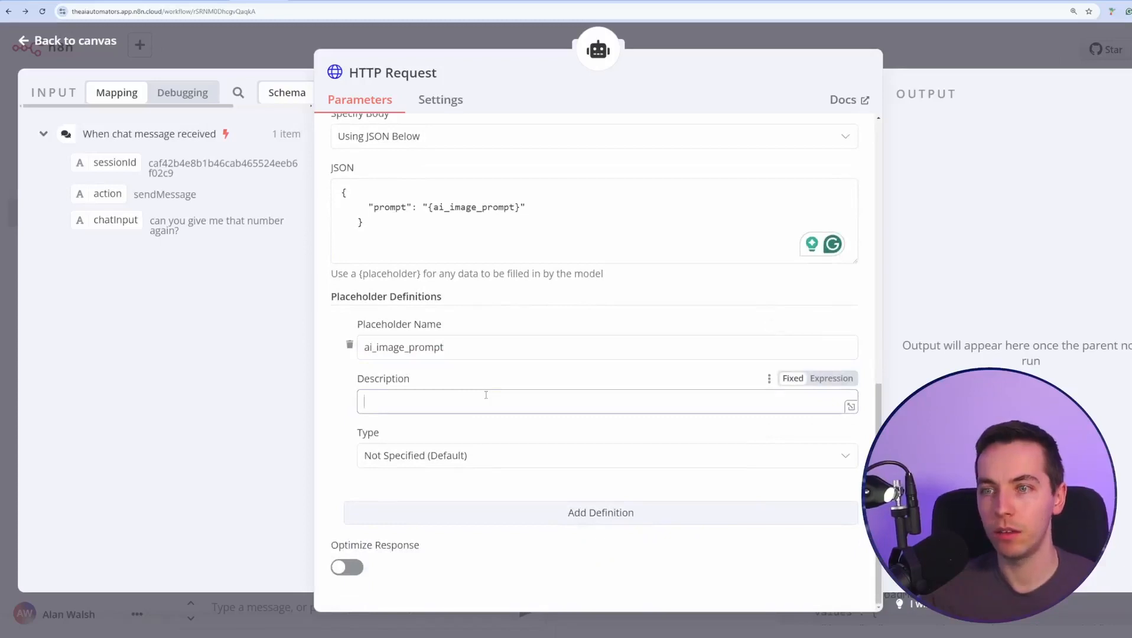
pyautogui.write('provi')
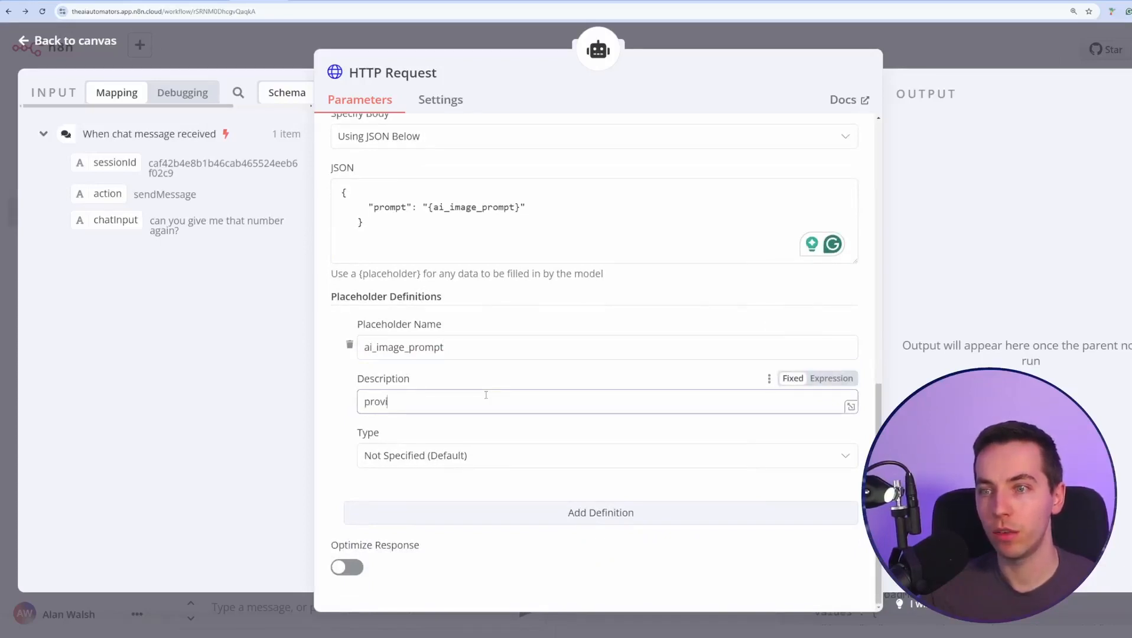
pyautogui.write('e')
pyautogui.press('BackSpace')
pyautogui.press('BackSpace')
pyautogui.write('d ethe promp')
pyautogui.press('BackSpace')
pyautogui.press('BackSpace')
pyautogui.press('BackSpace')
pyautogui.press('BackSpace')
pyautogui.press('BackSpace')
pyautogui.press('BackSpace')
pyautogui.press('BackSpace')
pyautogui.press('BackSpace')
pyautogui.press('BackSpace')
pyautogui.press('BackSpace')
pyautogui.press('BackSpace')
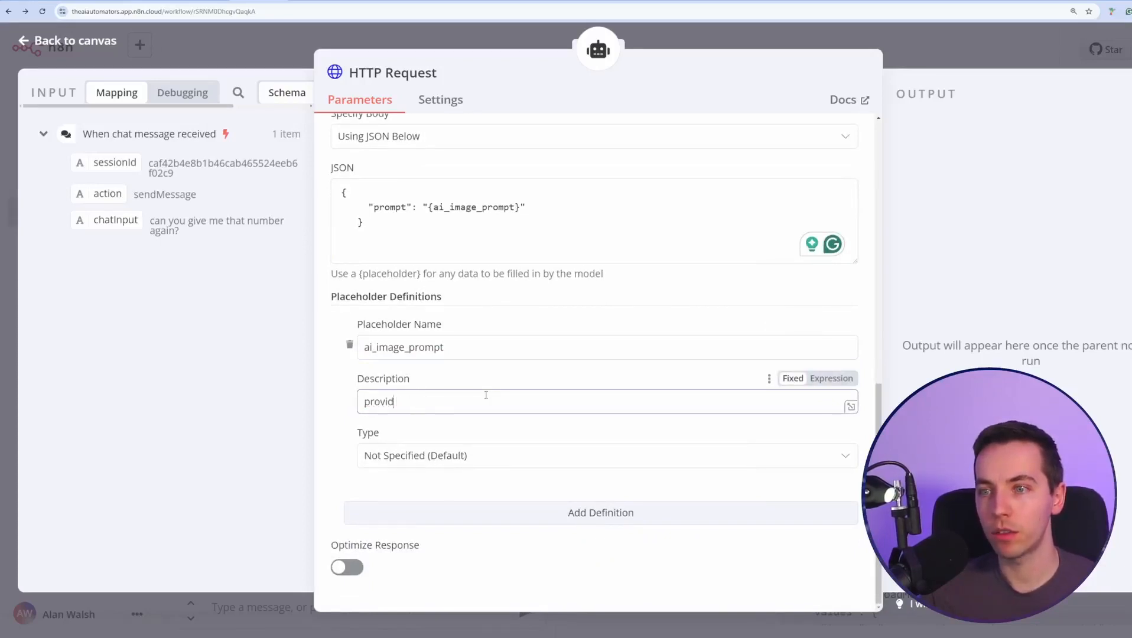
pyautogui.write('e the prompt needed ')
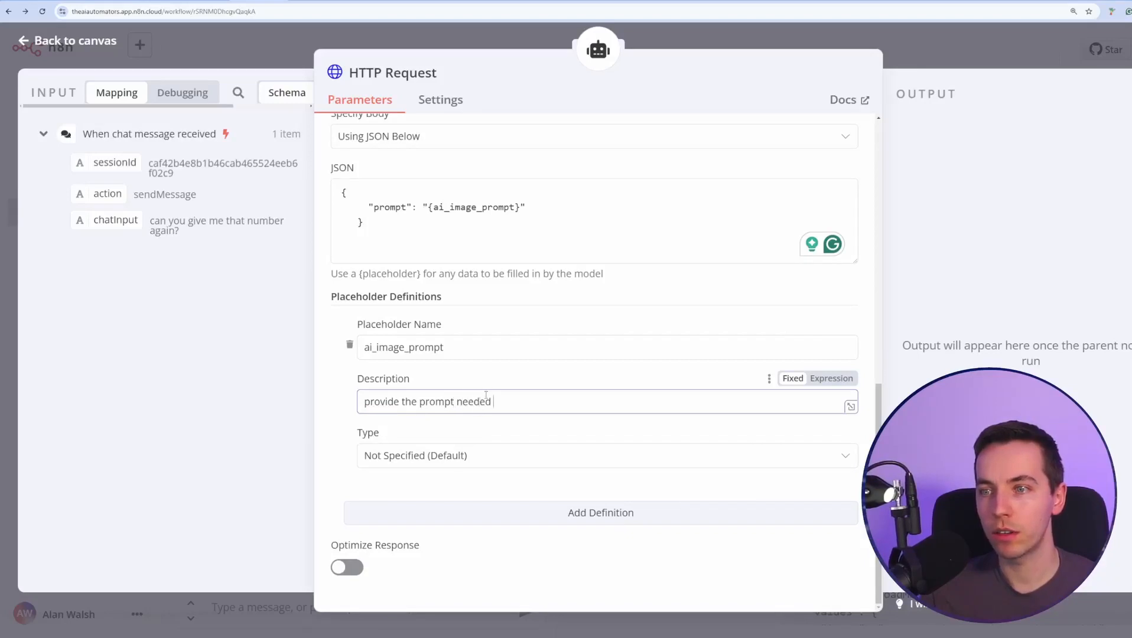
pyautogui.write('to pass to the AI im')
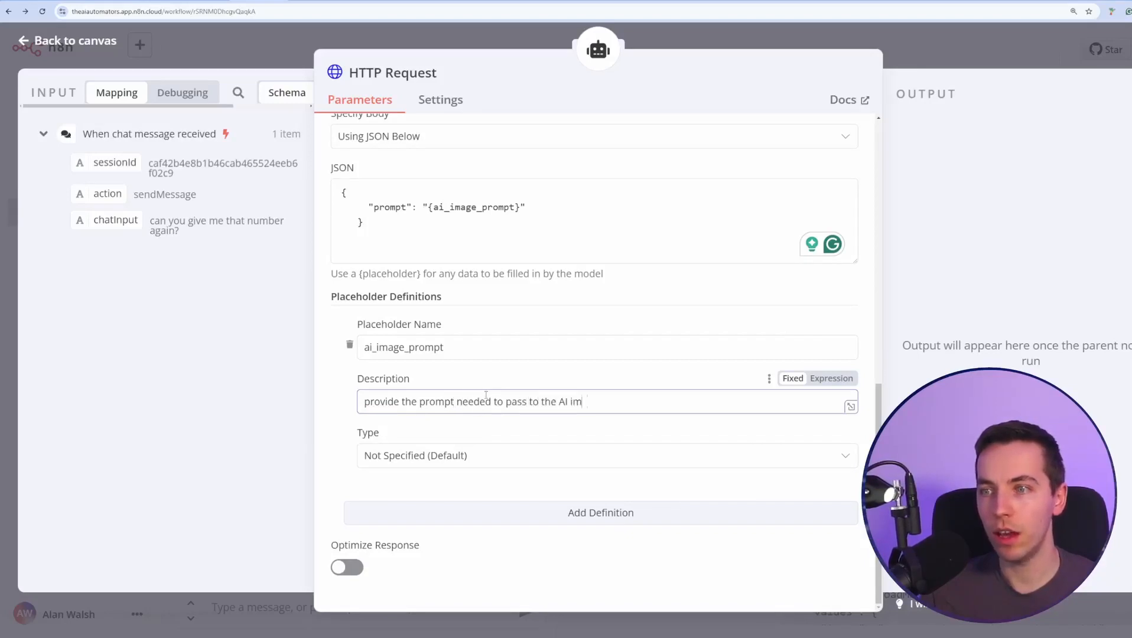
pyautogui.write('age generate')
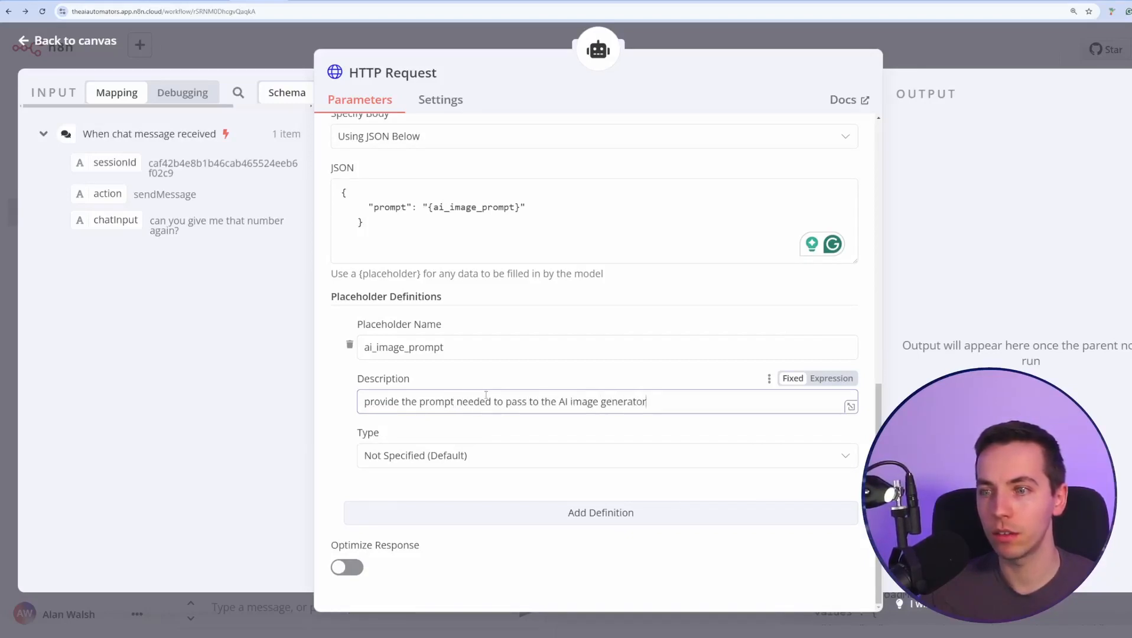
pyautogui.click(484, 456)
pyautogui.click(443, 527)
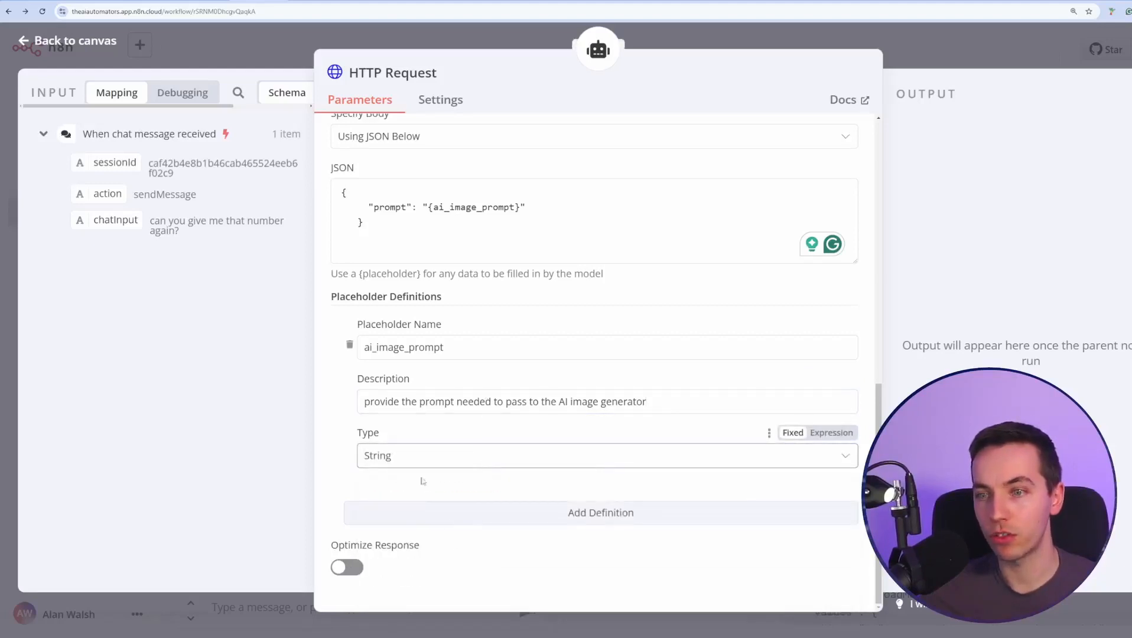
pyautogui.scroll(8, 414, 450)
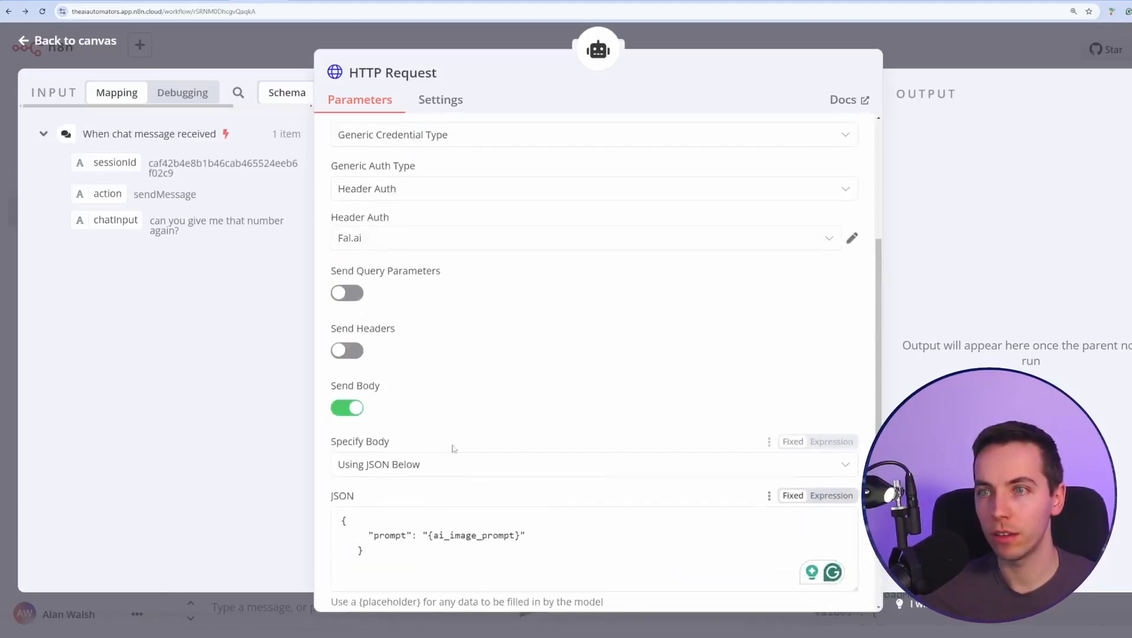
# Describe the HTTP Request tool as 'An AI image generator. Provide a prompt and the AI image generator will respond with an image.'.
pyautogui.click(456, 172)
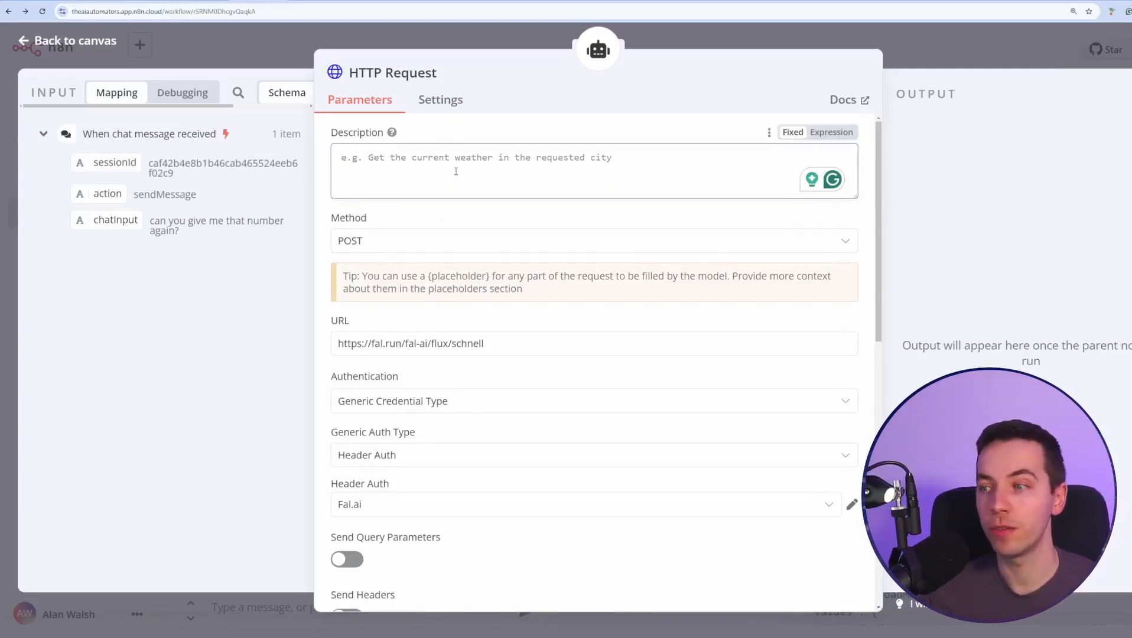
pyautogui.write('an AI image')
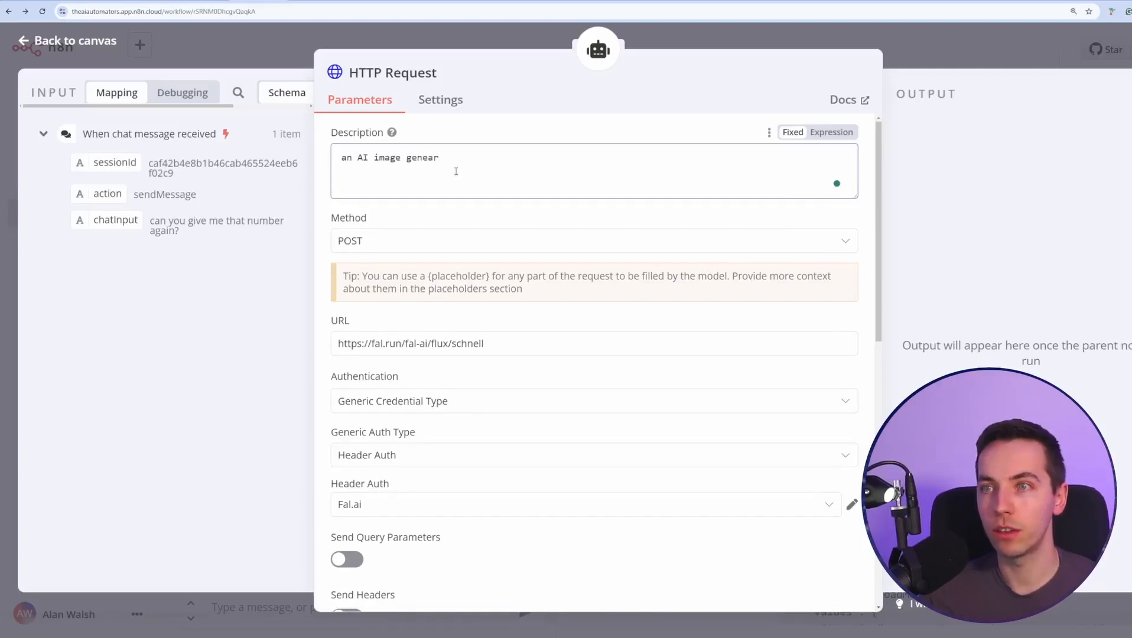
pyautogui.write(' genear')
pyautogui.press('BackSpace')
pyautogui.press('BackSpace')
pyautogui.write('rator. Provid')
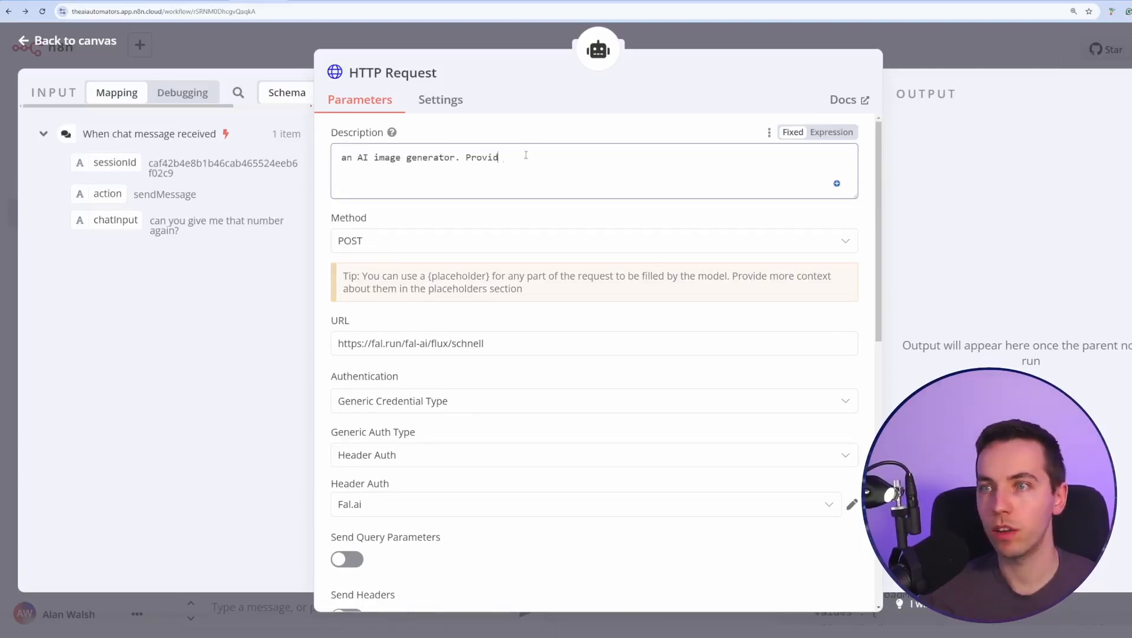
pyautogui.write('e a prompt ')
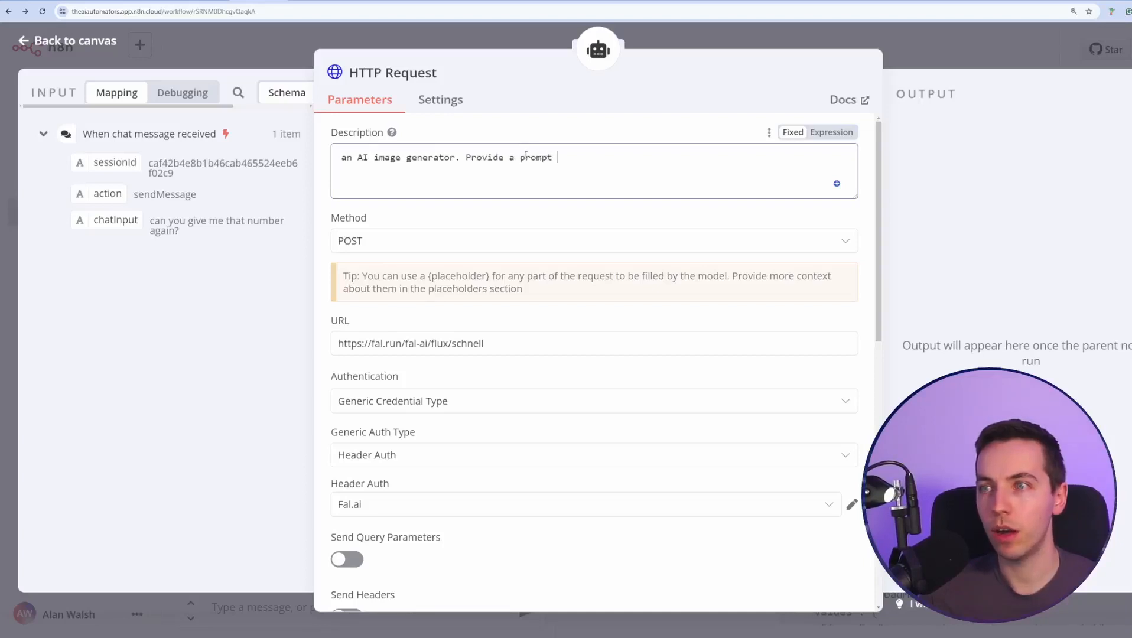
pyautogui.write('and the A')
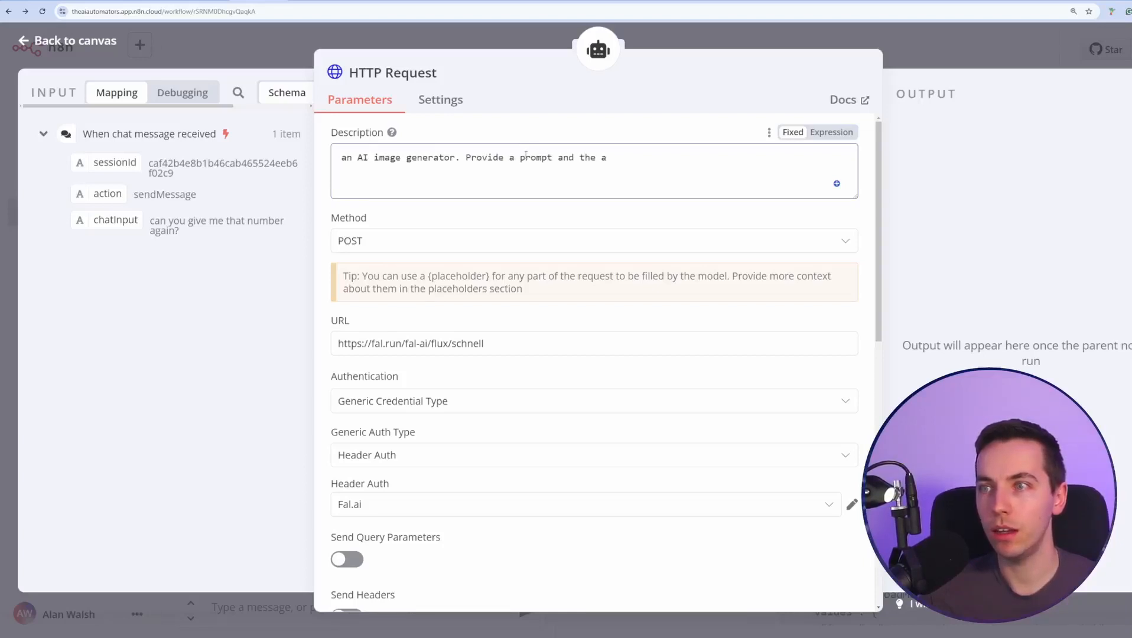
pyautogui.write('I image ')
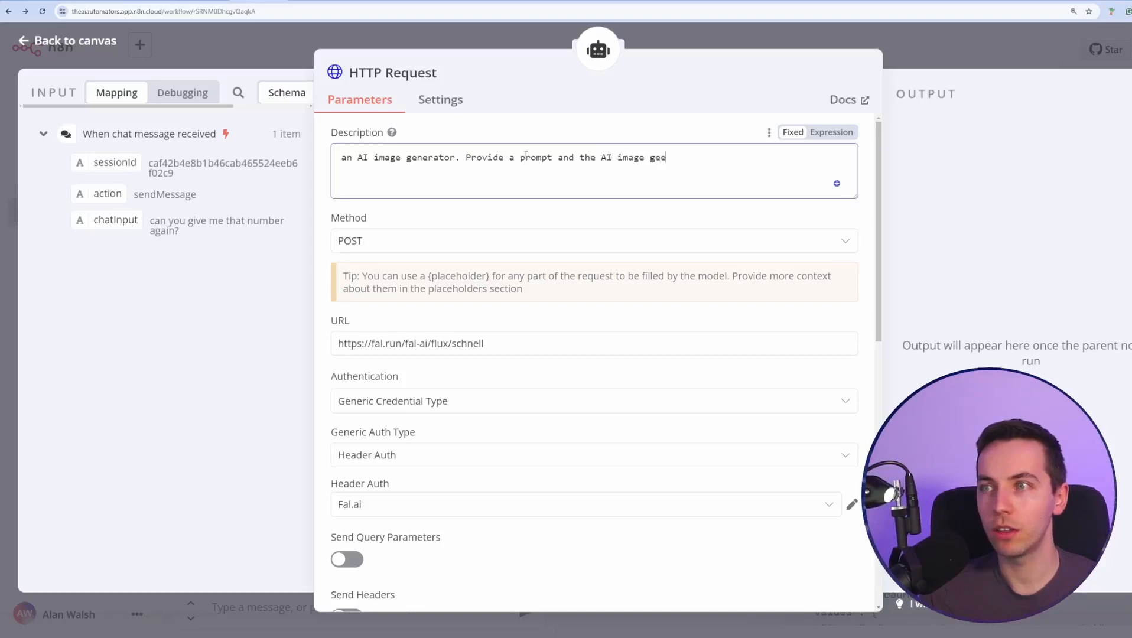
pyautogui.write('generator will r')
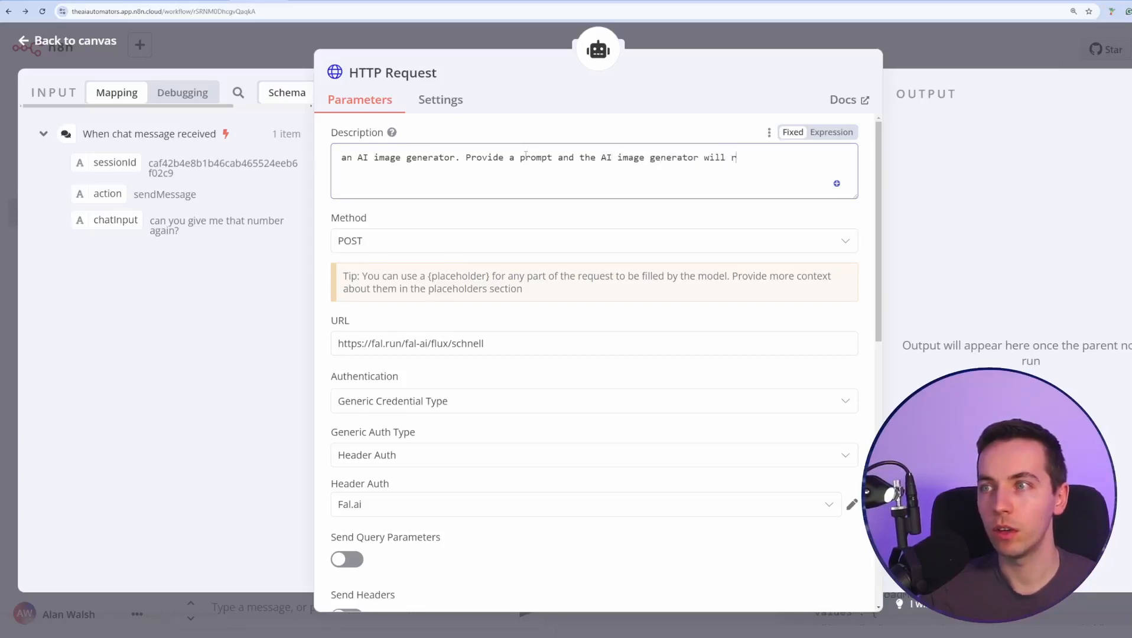
pyautogui.write('espond with an image.')
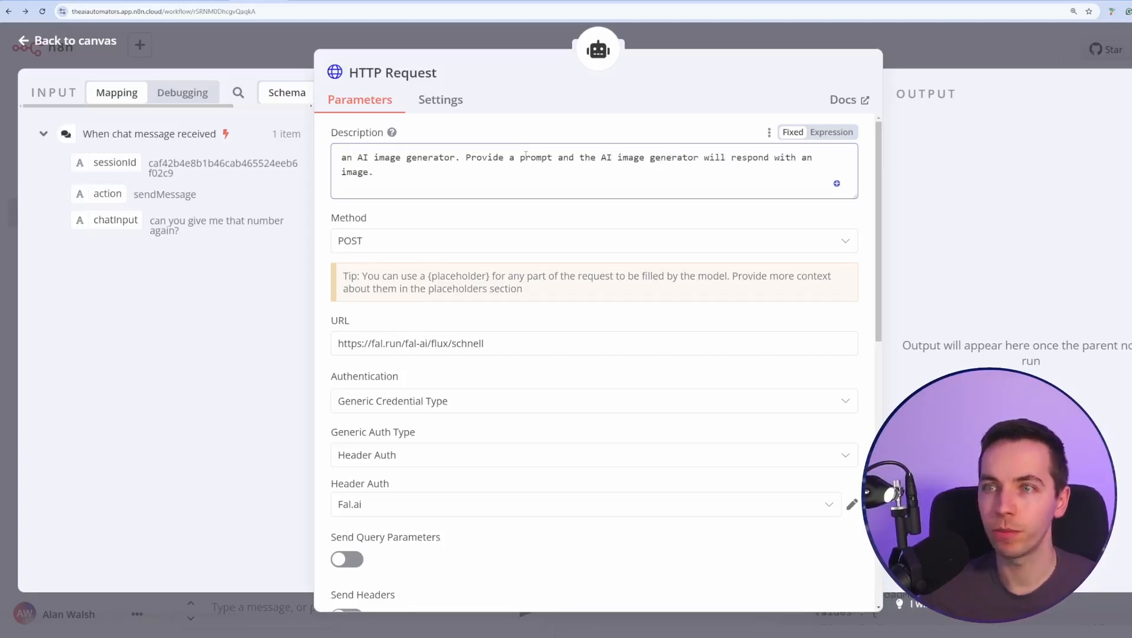
pyautogui.moveTo(348, 159); pyautogui.dragTo(341, 159)
pyautogui.write('A')
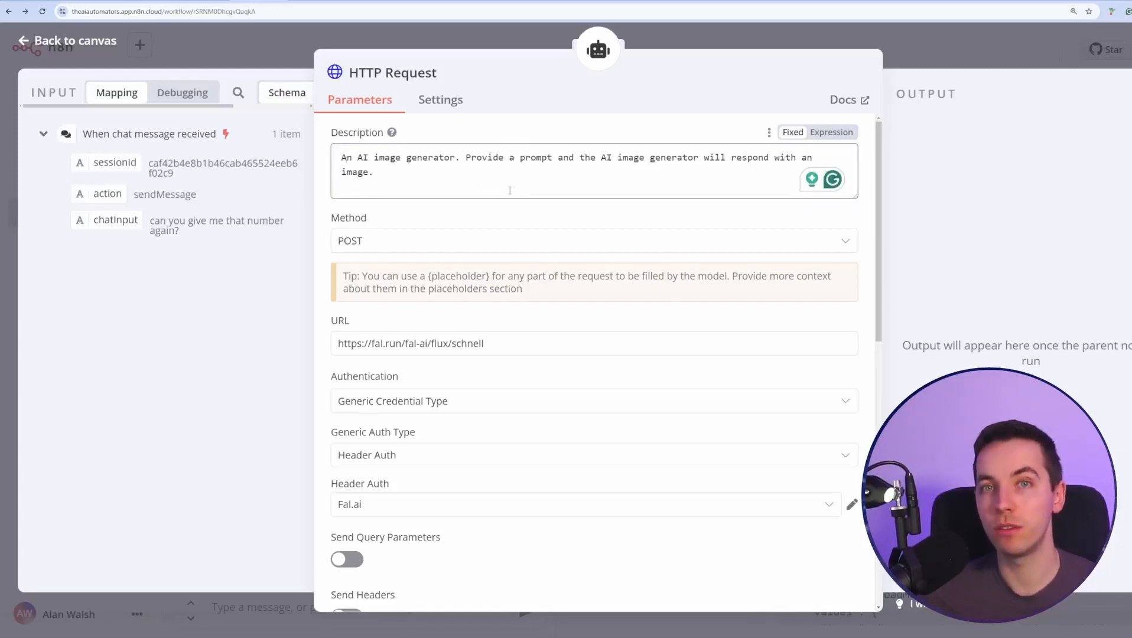
pyautogui.scroll(-10, 677, 283)
pyautogui.scroll(10, 677, 283)
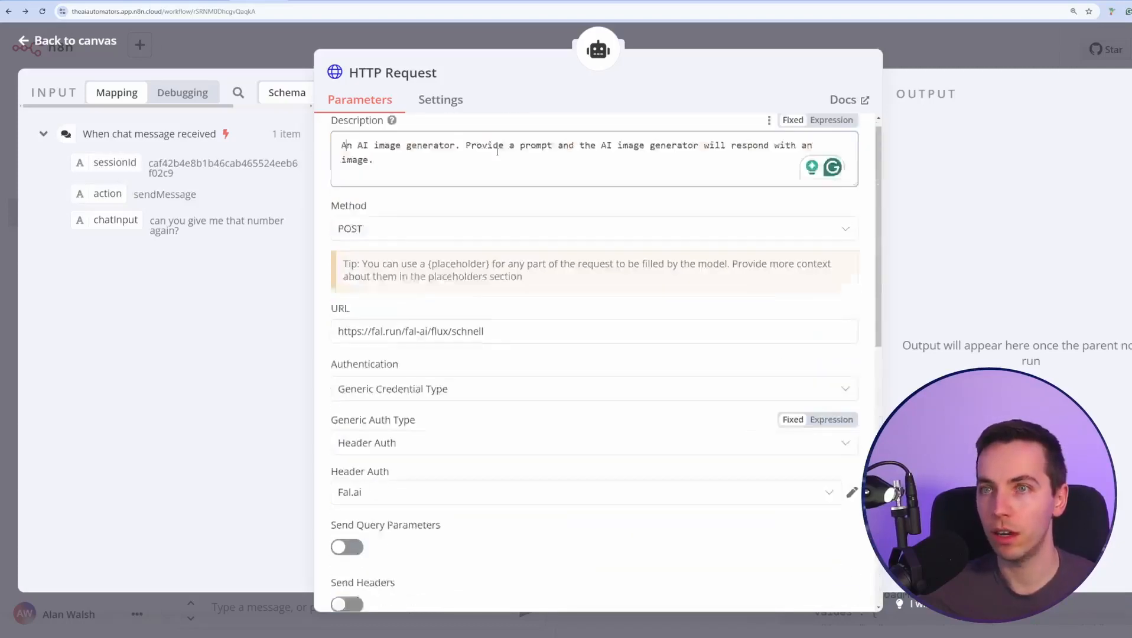
pyautogui.click(66, 43)
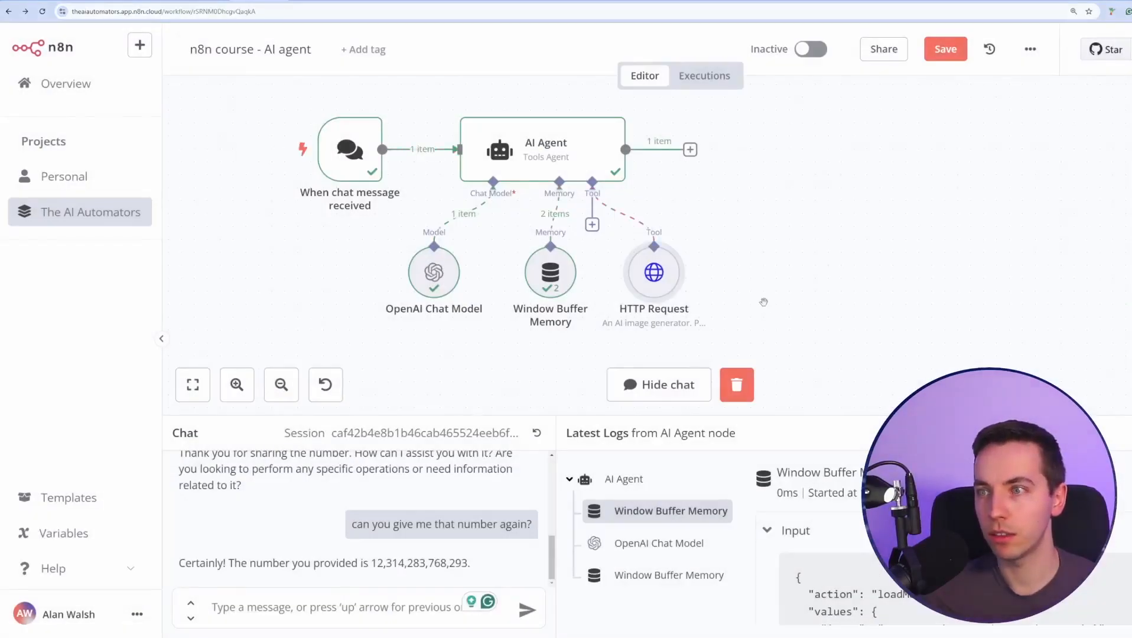
# Save the workflow and send 'generate an image of a robot' in the test chat.
pyautogui.hotkey('ctrl', 's')
pyautogui.click(347, 599)
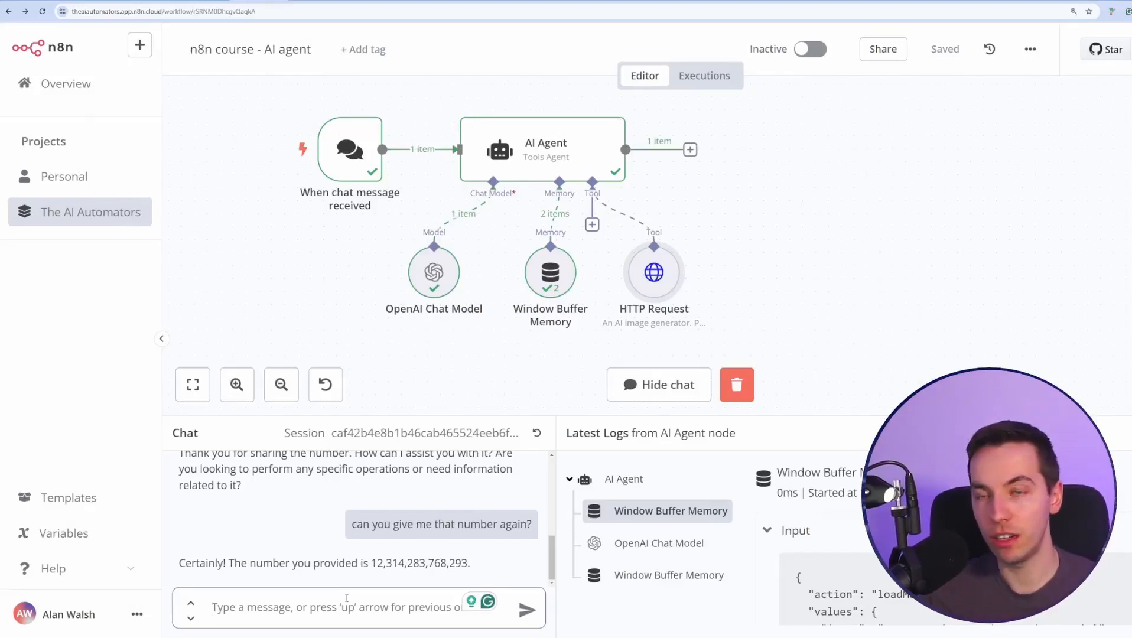
pyautogui.write('generate an image of a robot')
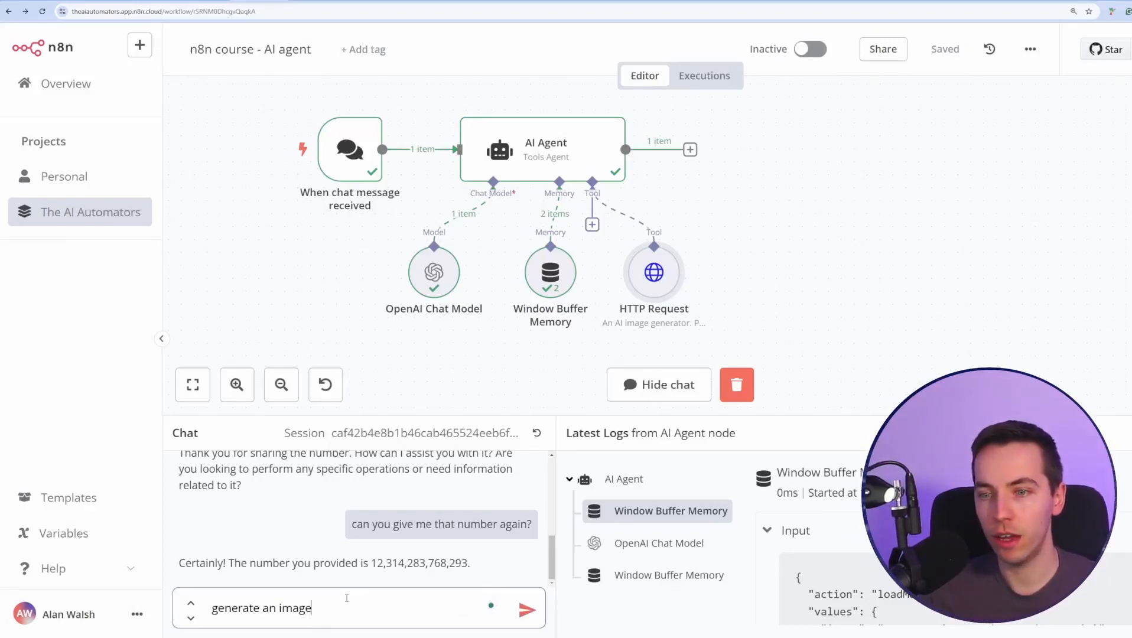
pyautogui.press('Return')
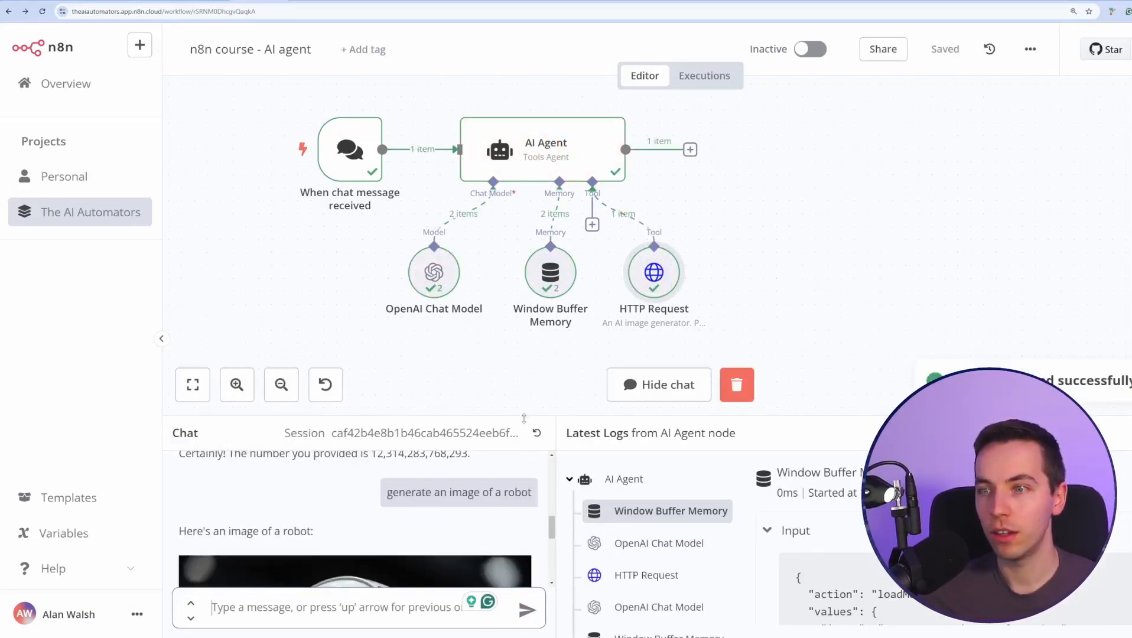
# Resize and scroll the chat panel to view the returned robot image.
pyautogui.moveTo(523, 417); pyautogui.dragTo(523, 280)
pyautogui.scroll(-2, 424, 431)
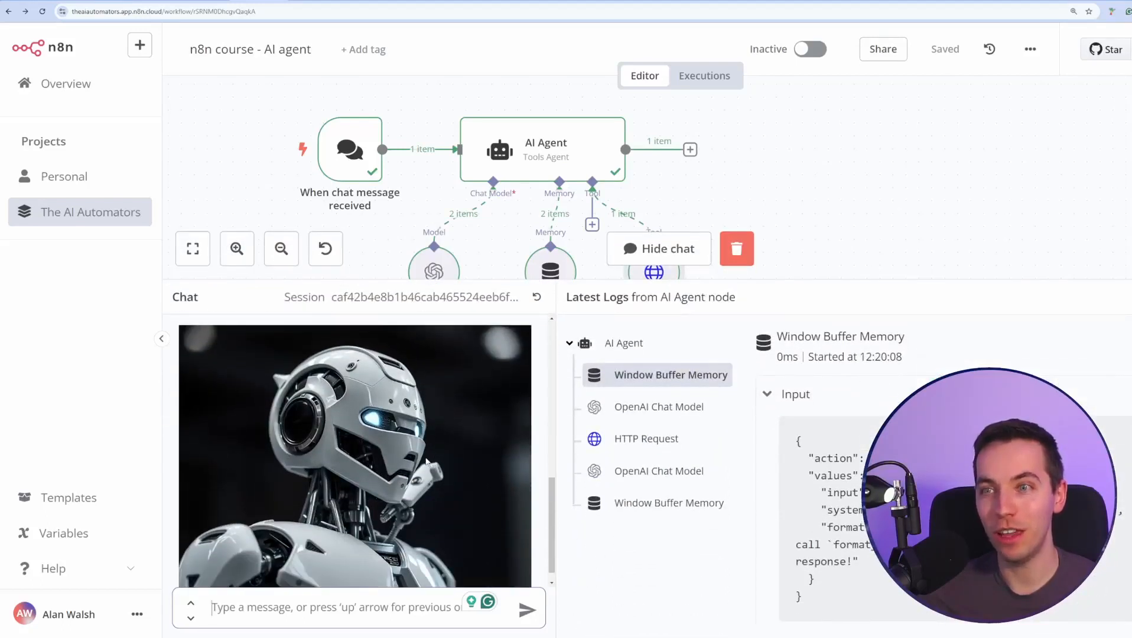
pyautogui.scroll(2, 426, 462)
pyautogui.scroll(-3, 426, 460)
pyautogui.scroll(-3, 777, 170)
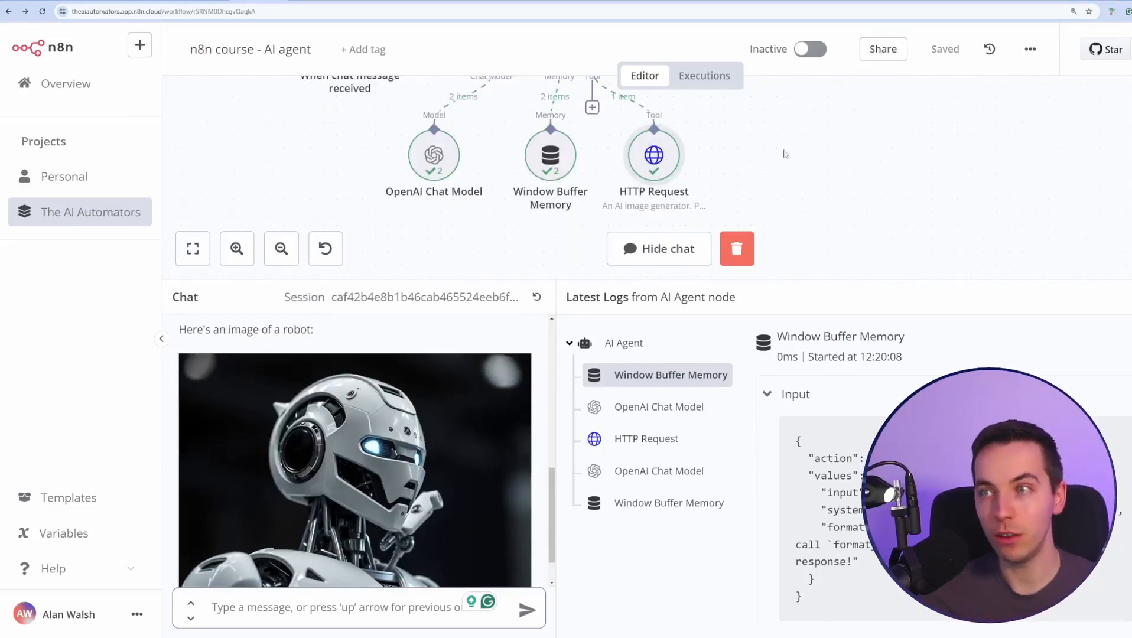
pyautogui.moveTo(779, 280); pyautogui.dragTo(772, 404)
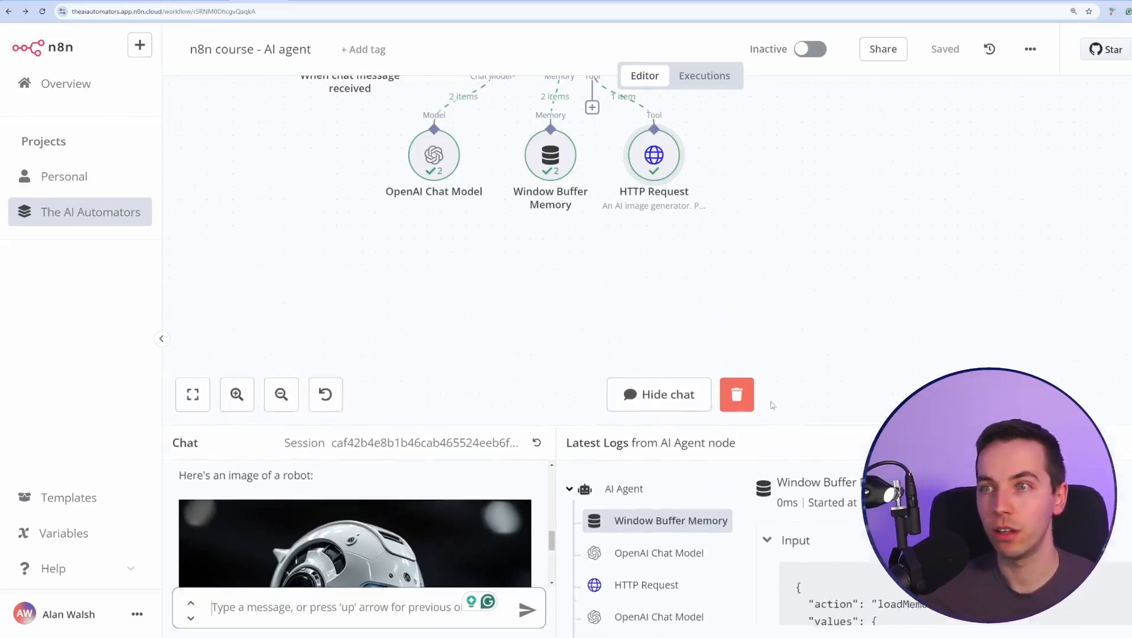
pyautogui.scroll(2, 772, 405)
pyautogui.moveTo(824, 435); pyautogui.dragTo(824, 344)
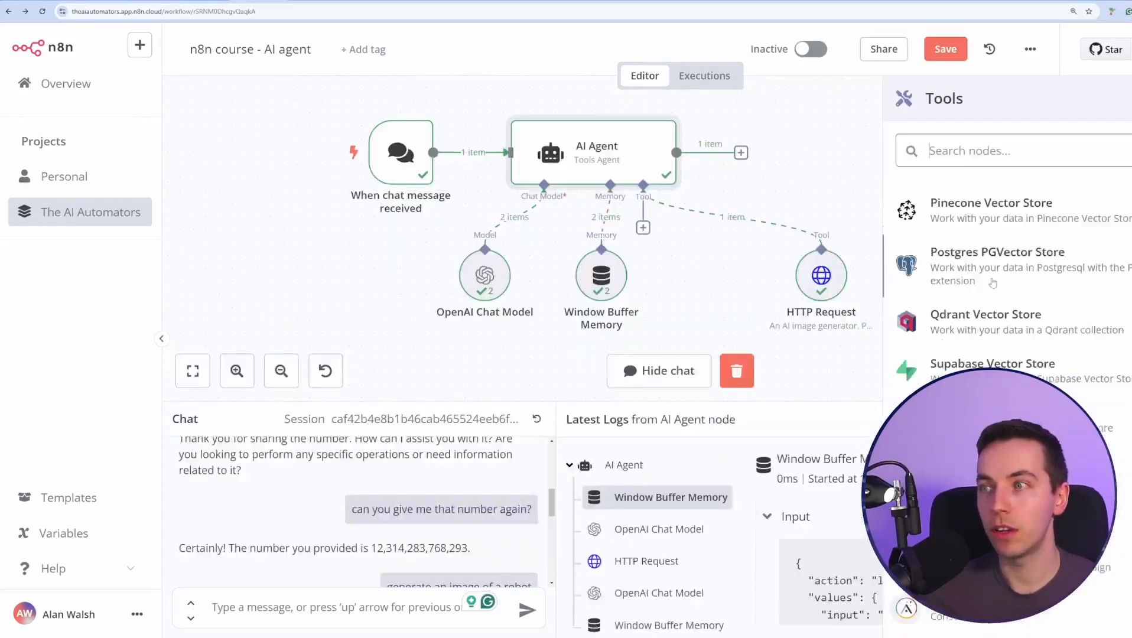
# Scroll through the chat to view the generated robot picture.
pyautogui.scroll(-10, 1022, 293)
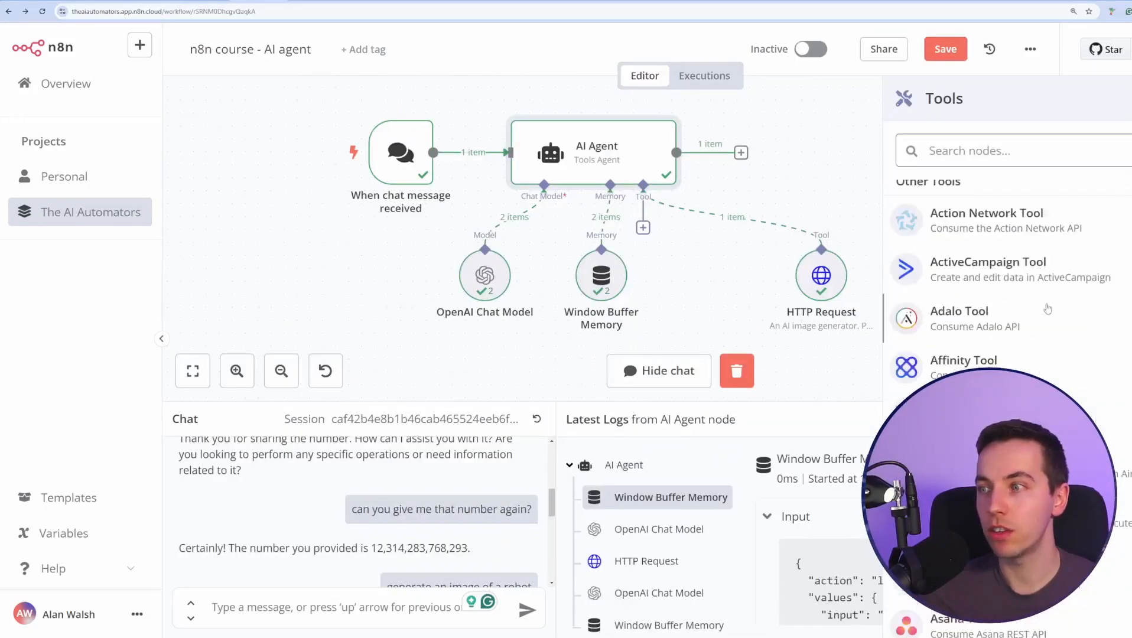
pyautogui.scroll(-12, 1056, 296)
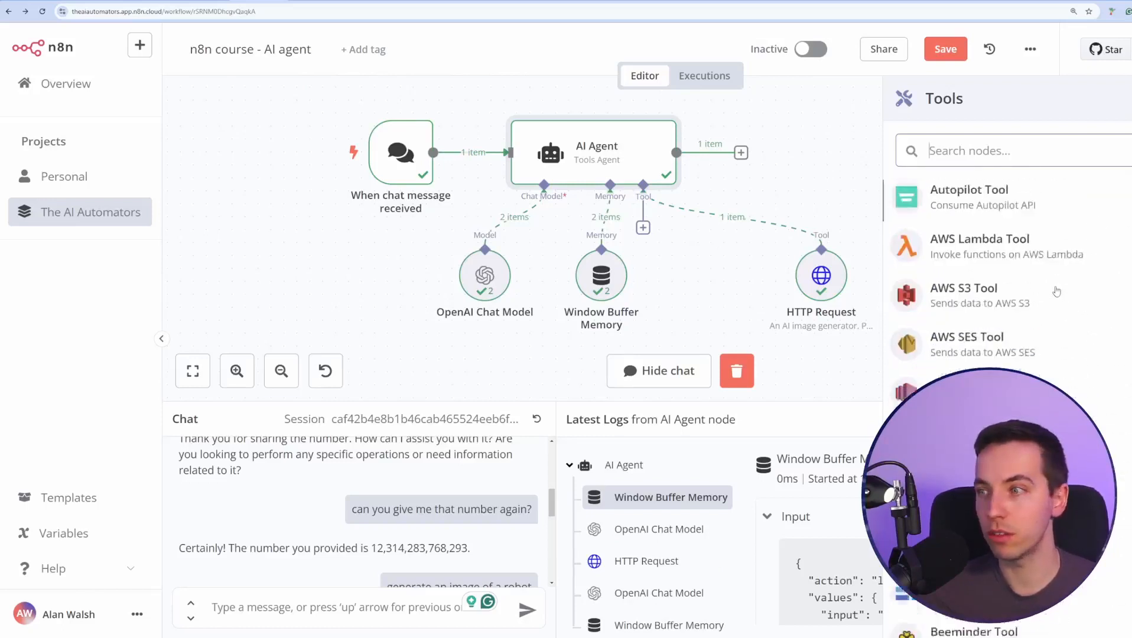
pyautogui.scroll(-5, 1044, 276)
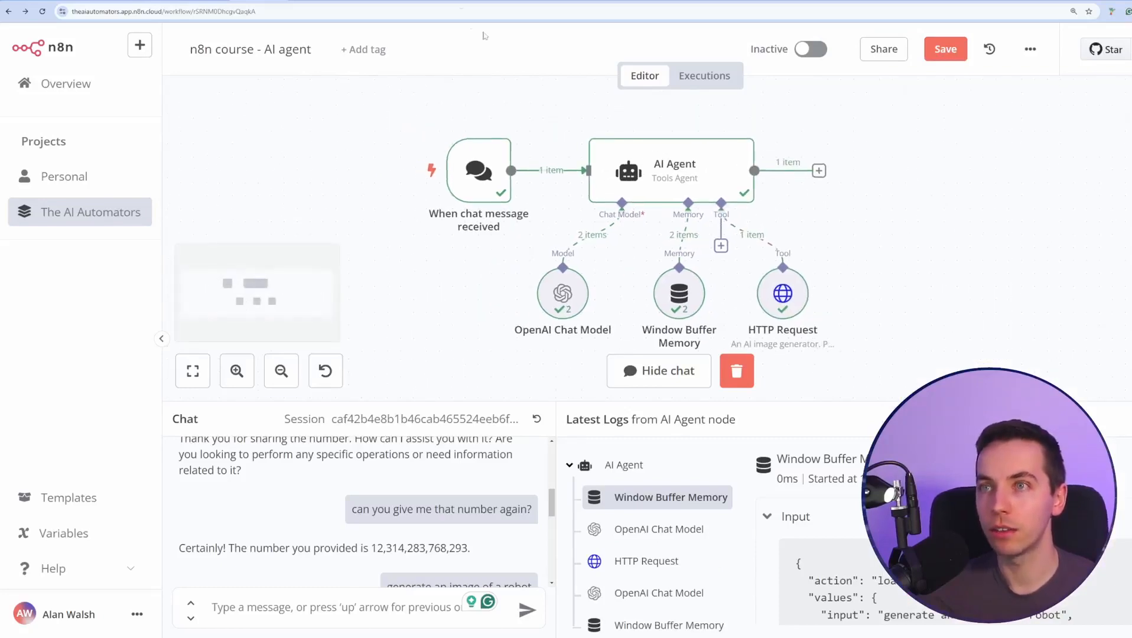
# Open and close the AI Agent node's settings twice to inspect its configuration.
pyautogui.click(633, 181)
pyautogui.doubleClick(633, 181)
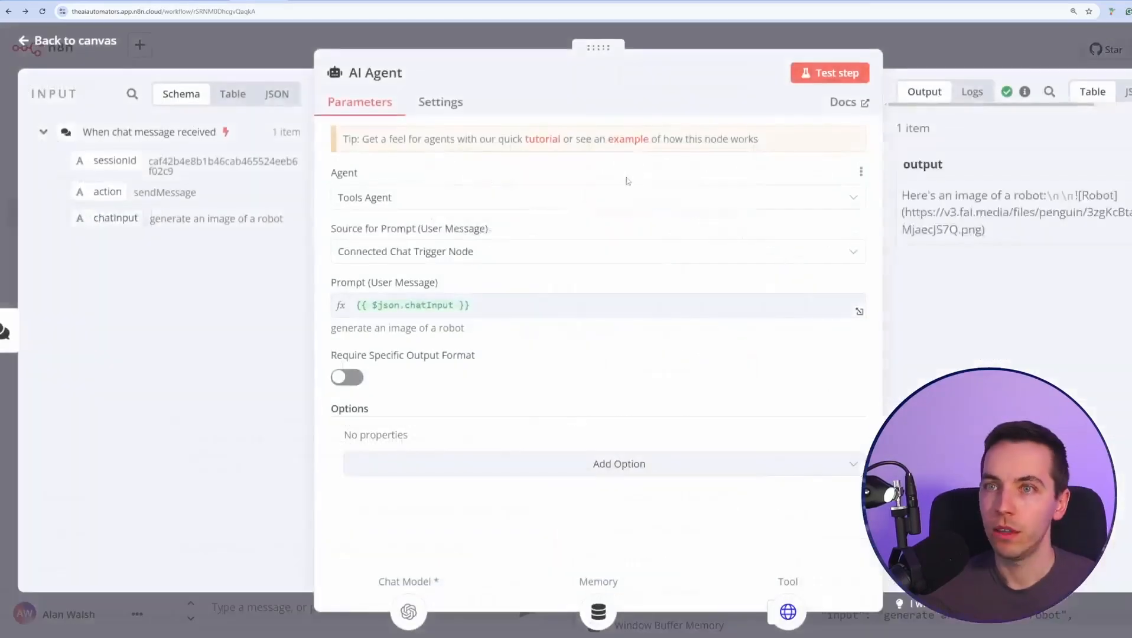
pyautogui.click(926, 55)
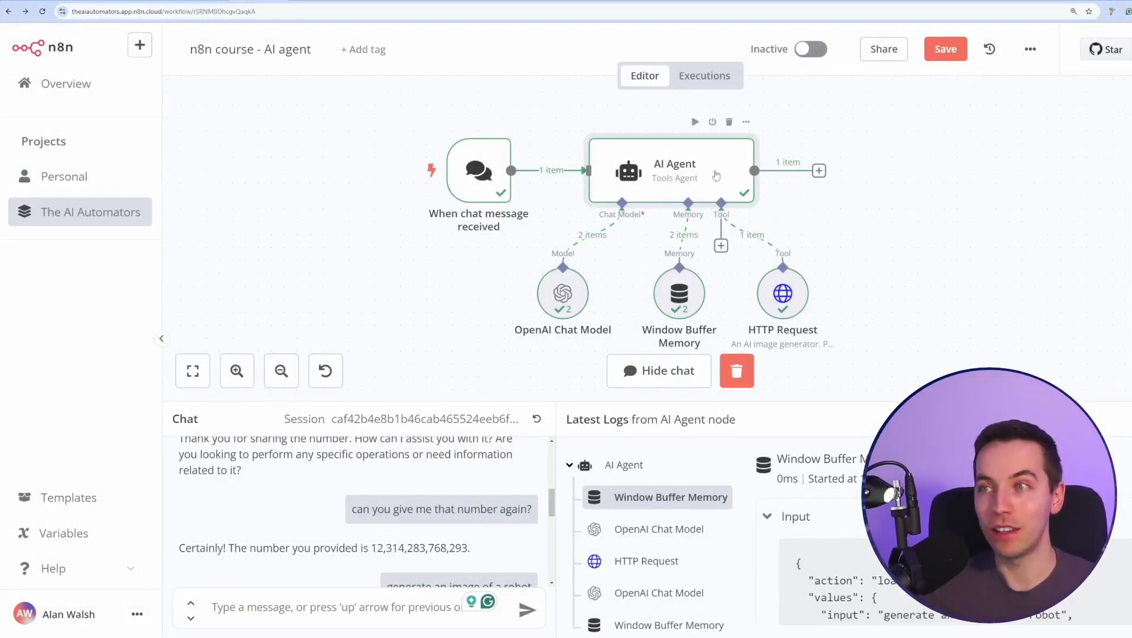
pyautogui.doubleClick(716, 177)
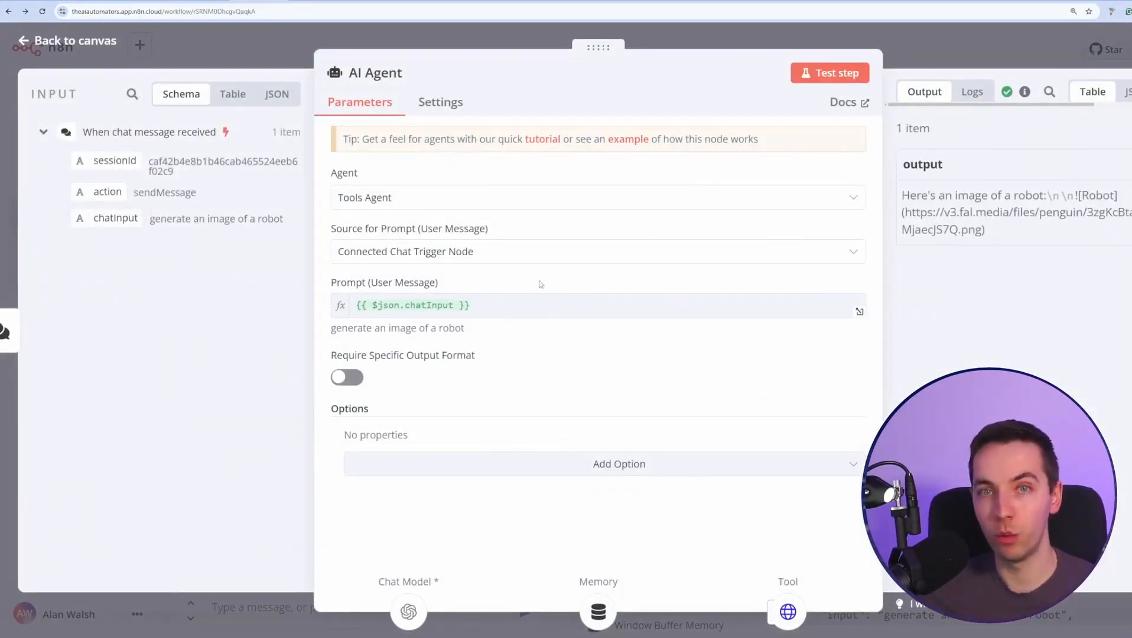
pyautogui.click(935, 68)
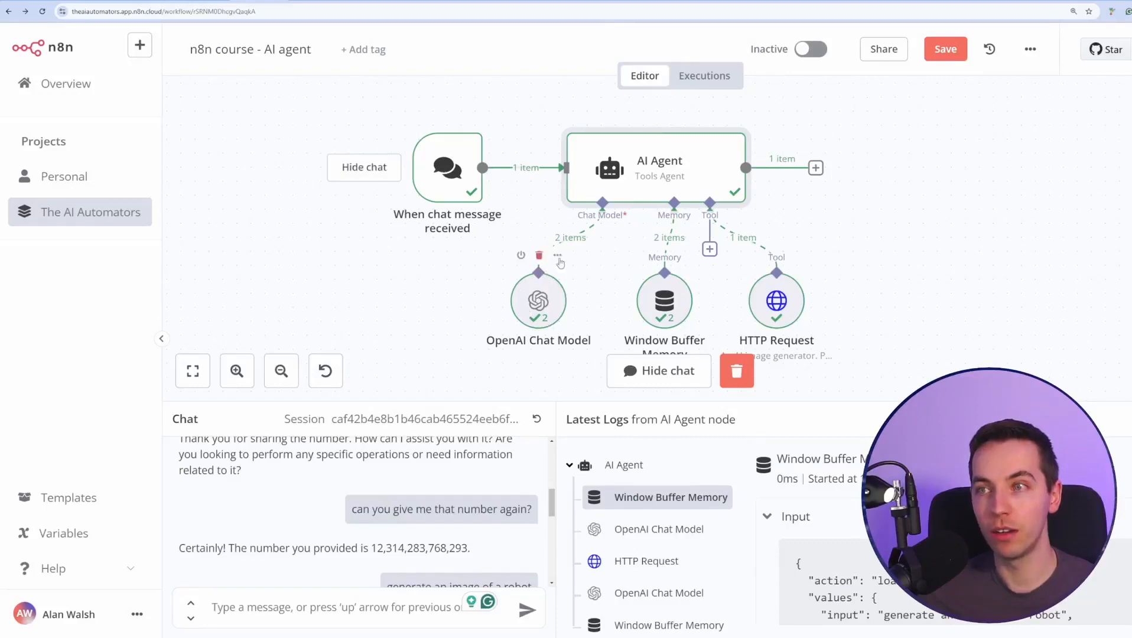
pyautogui.scroll(-5, 475, 483)
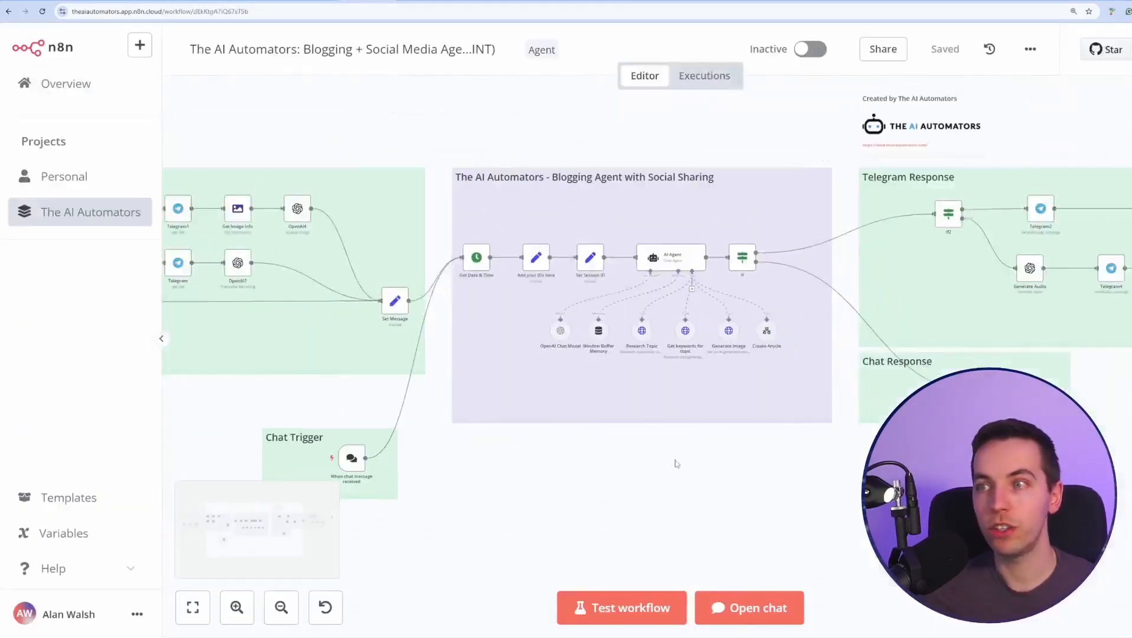
# Open the blogging AI Agent node and add a System Message option.
pyautogui.scroll(5, 672, 443)
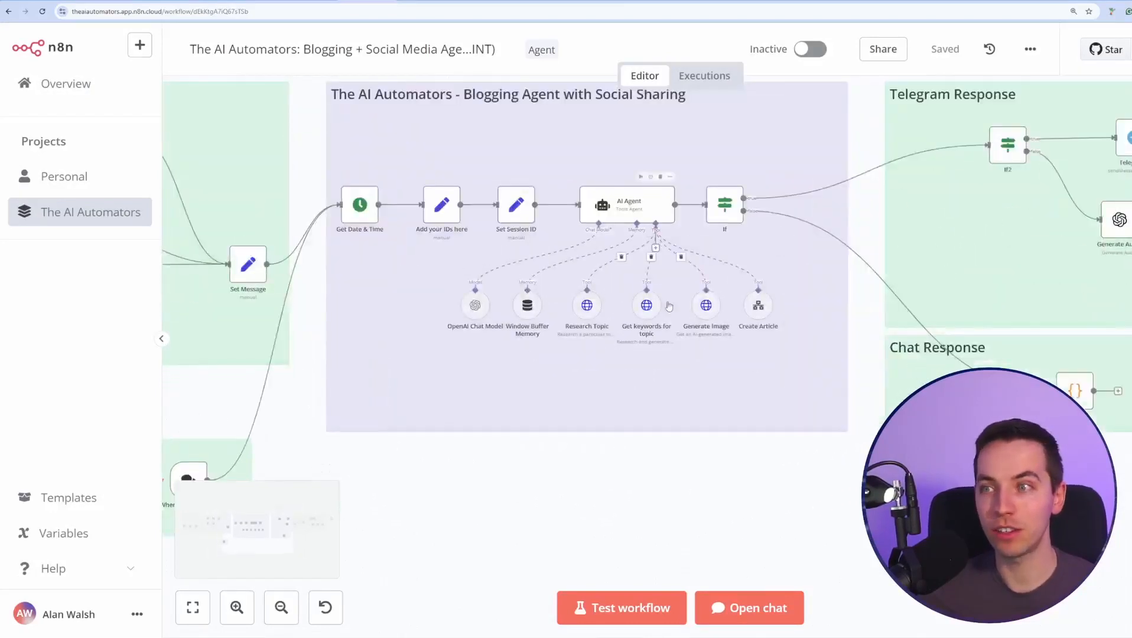
pyautogui.scroll(1, 704, 372)
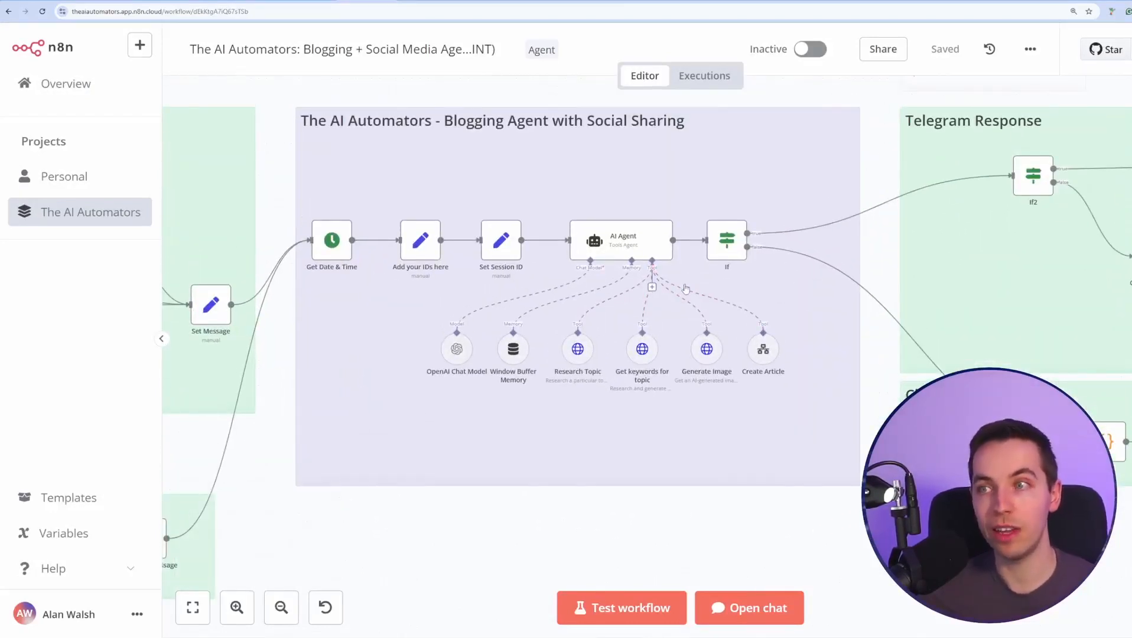
pyautogui.doubleClick(658, 246)
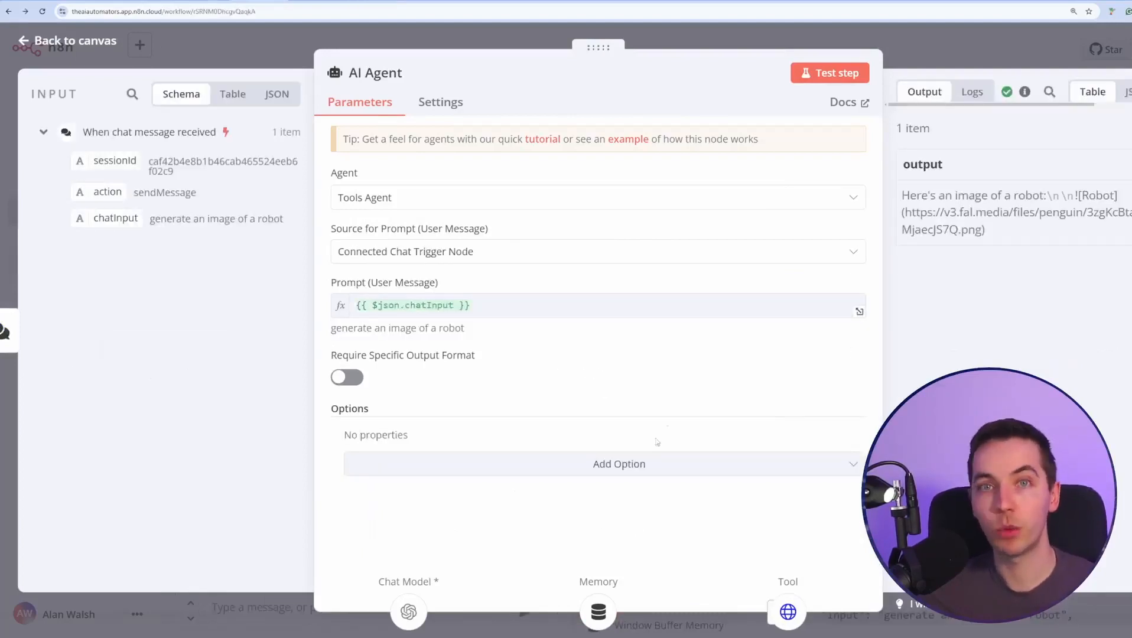
pyautogui.click(628, 470)
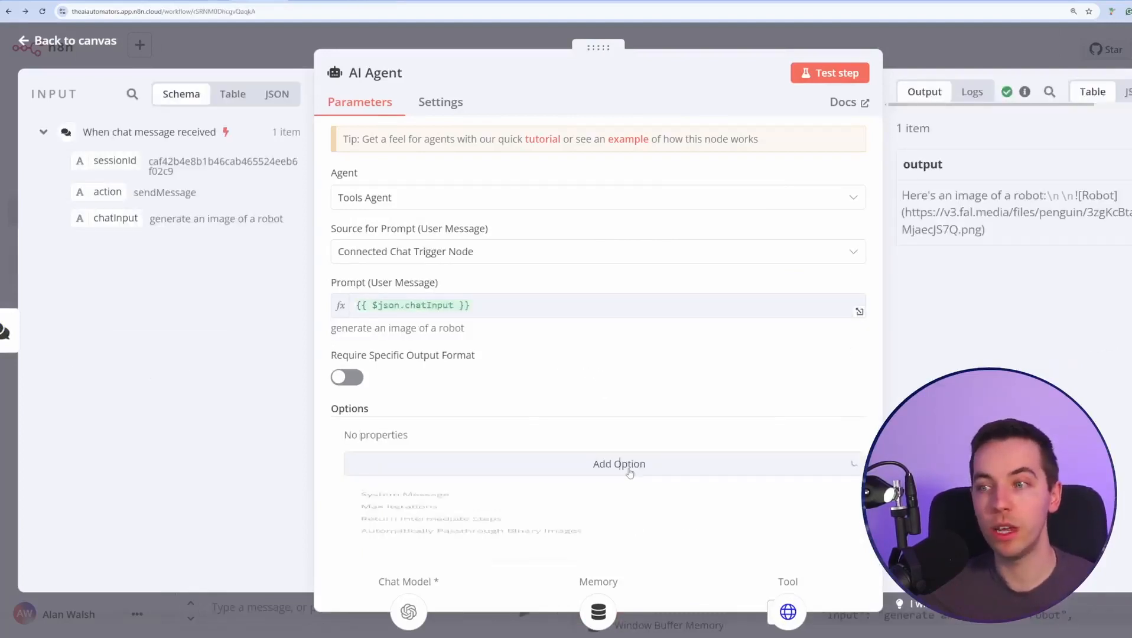
pyautogui.click(454, 507)
# Read the system message covering the research_topic, get_keywords_for_topic and create_article tools in the expanded editor.
pyautogui.scroll(-1, 571, 440)
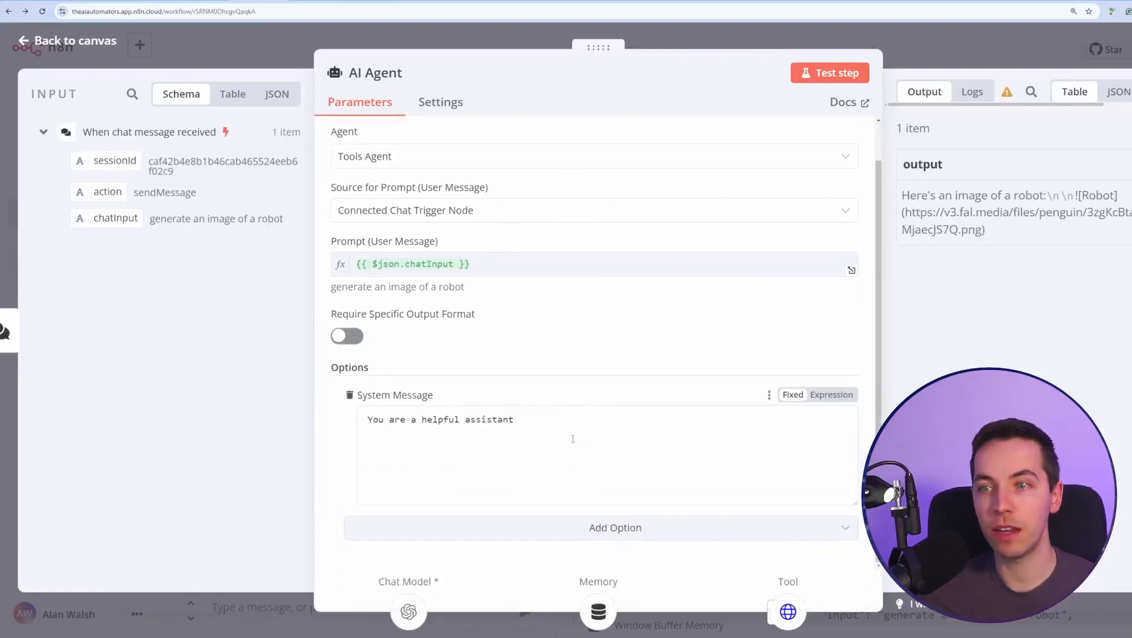
pyautogui.click(567, 418)
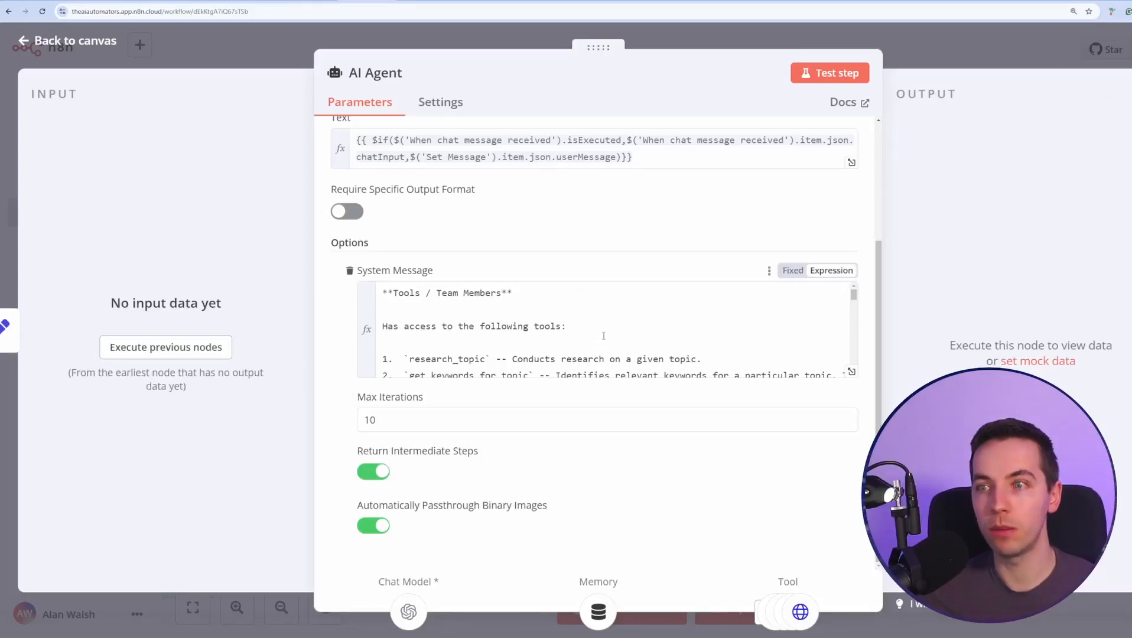
pyautogui.click(852, 371)
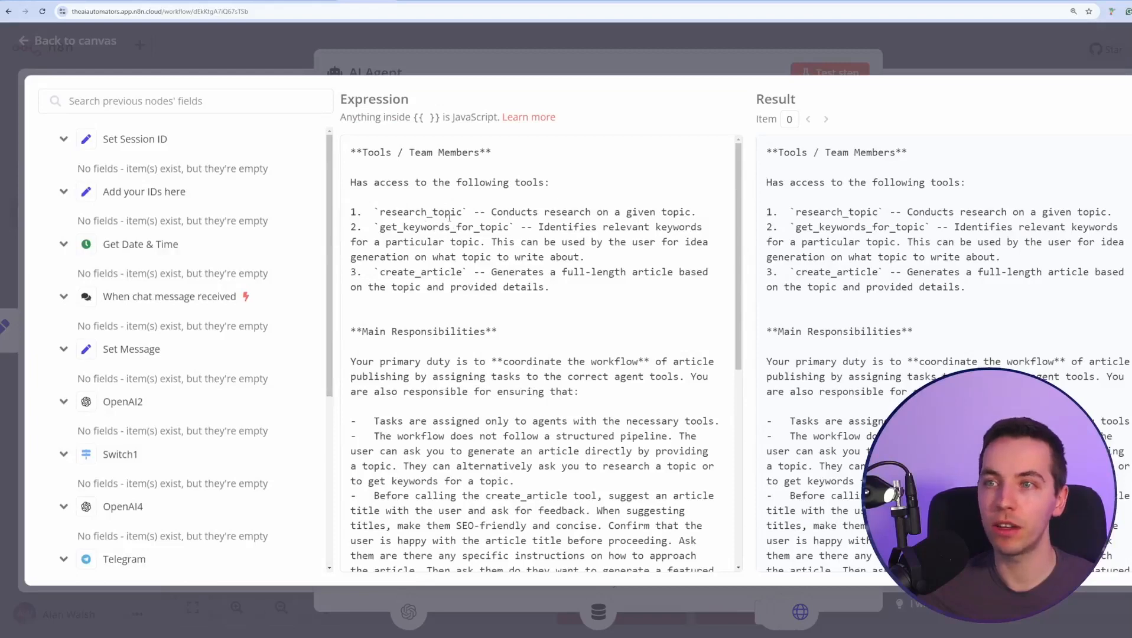
pyautogui.scroll(-8, 449, 217)
pyautogui.click(738, 50)
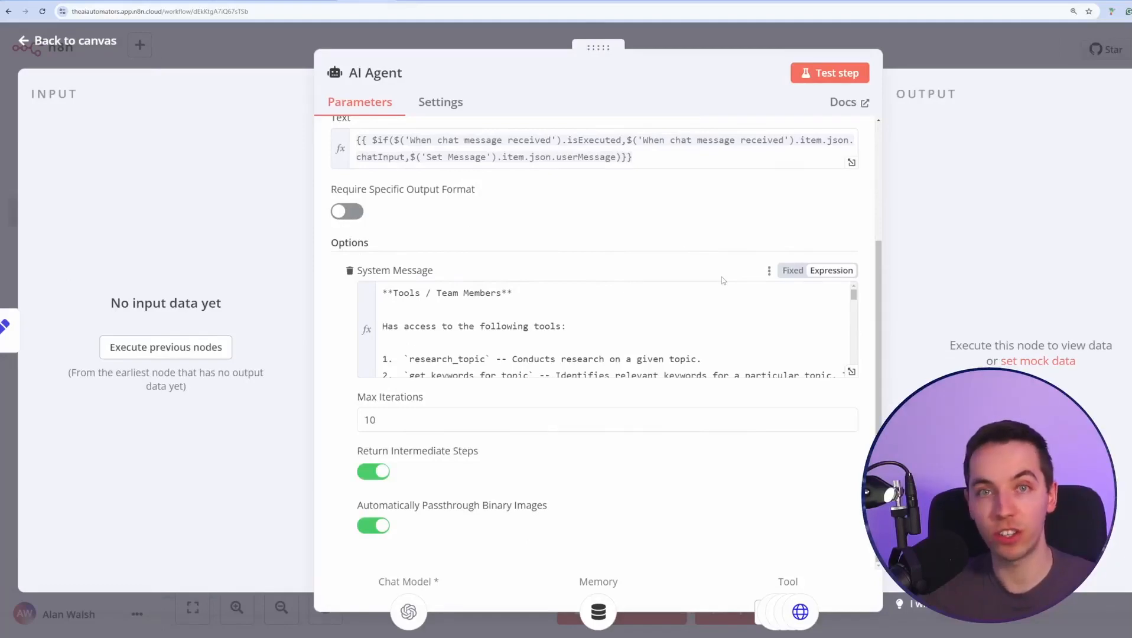
pyautogui.click(976, 40)
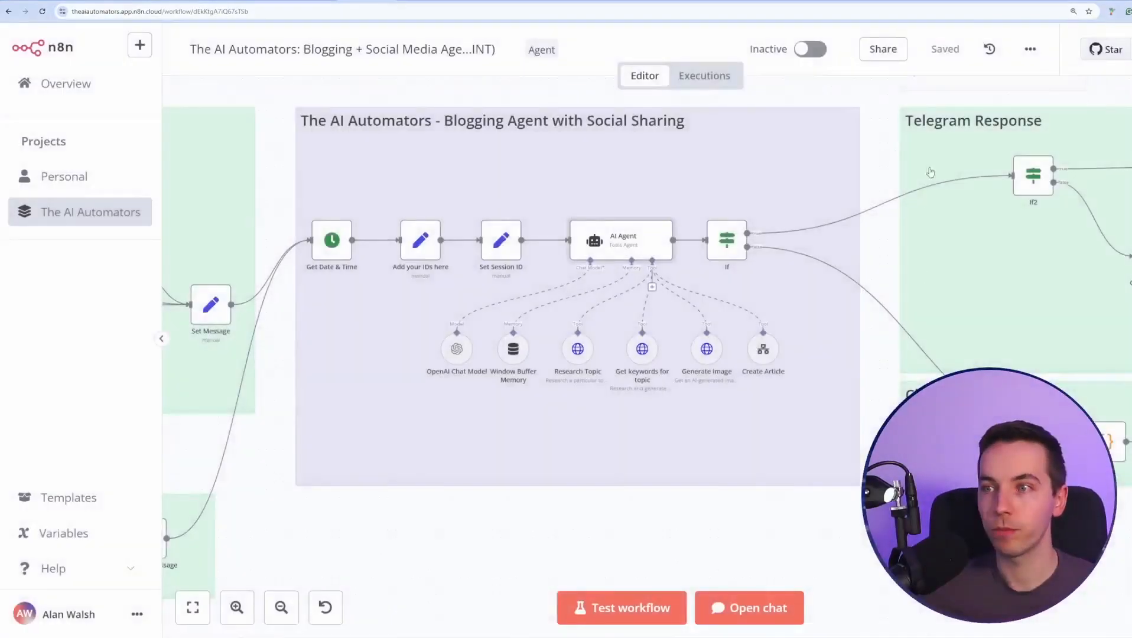
# Pan the blogging canvas, then switch to the HAL9001 Personal Assistant workflow.
pyautogui.scroll(2, 656, 388)
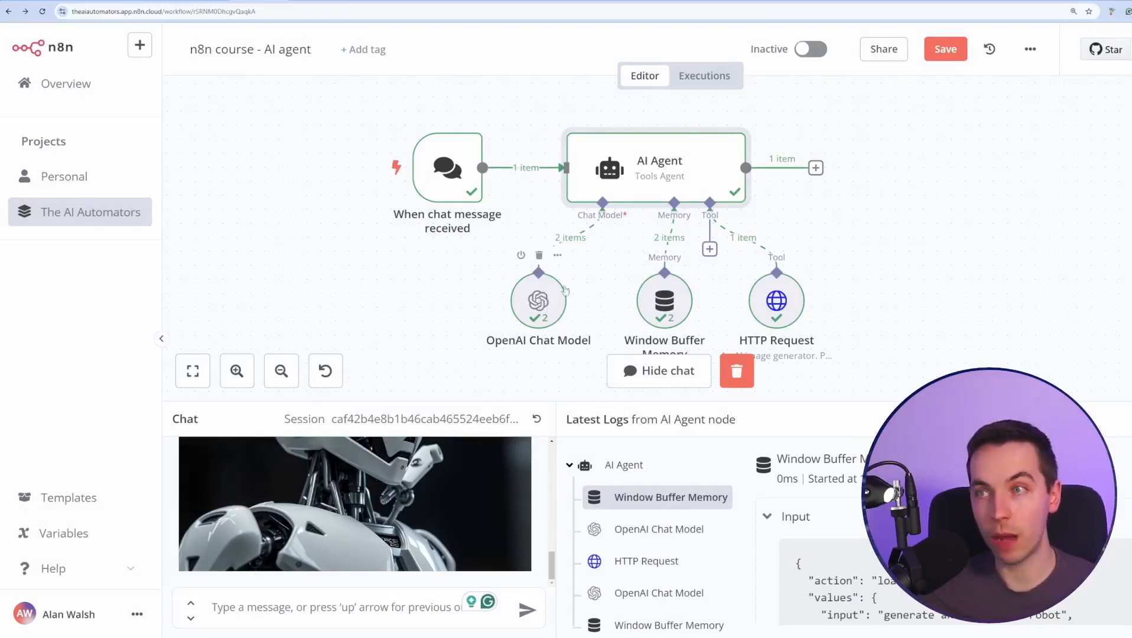
pyautogui.moveTo(898, 313); pyautogui.dragTo(820, 268)
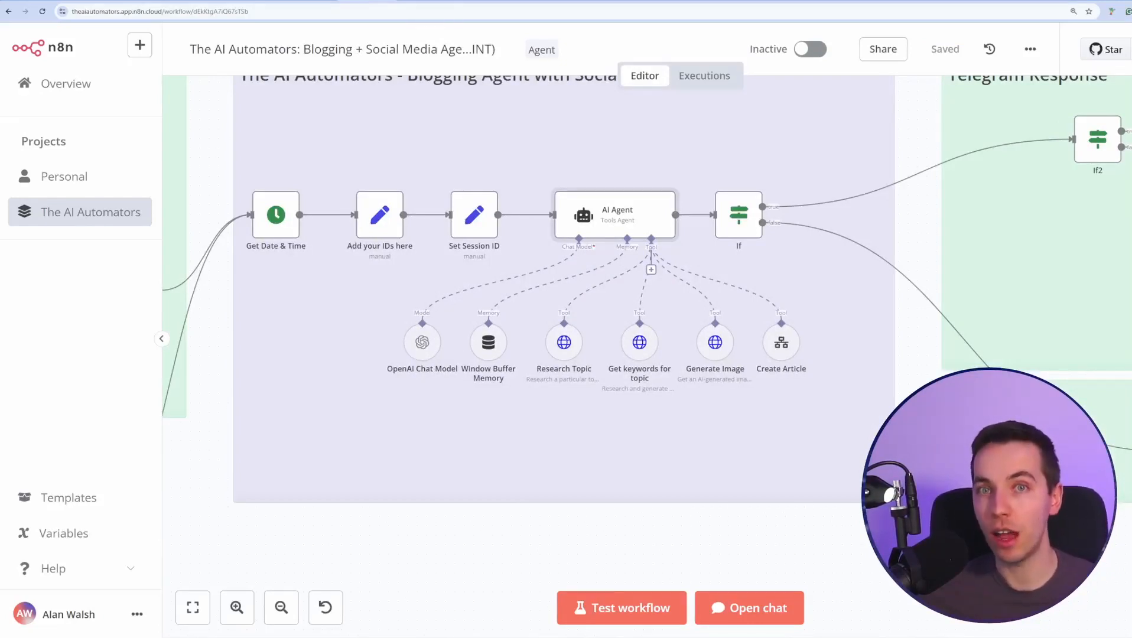
pyautogui.click(420, 2)
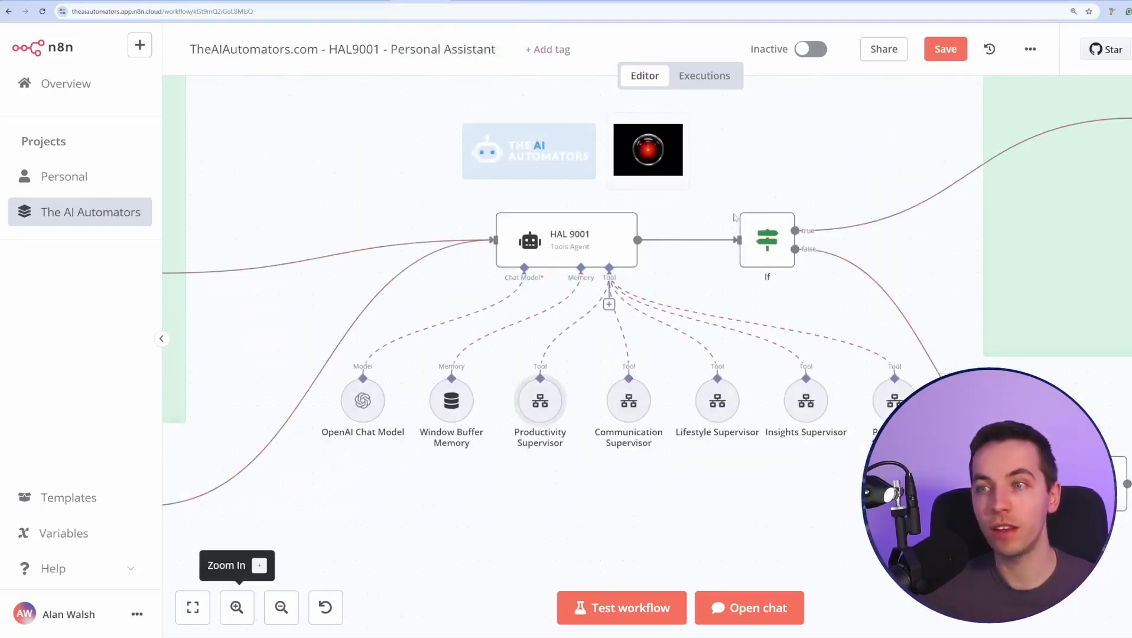
# Look over the HAL 9001 Tools Agent's OpenAI model, Window Buffer Memory and supervisor tools.
pyautogui.moveTo(744, 213)
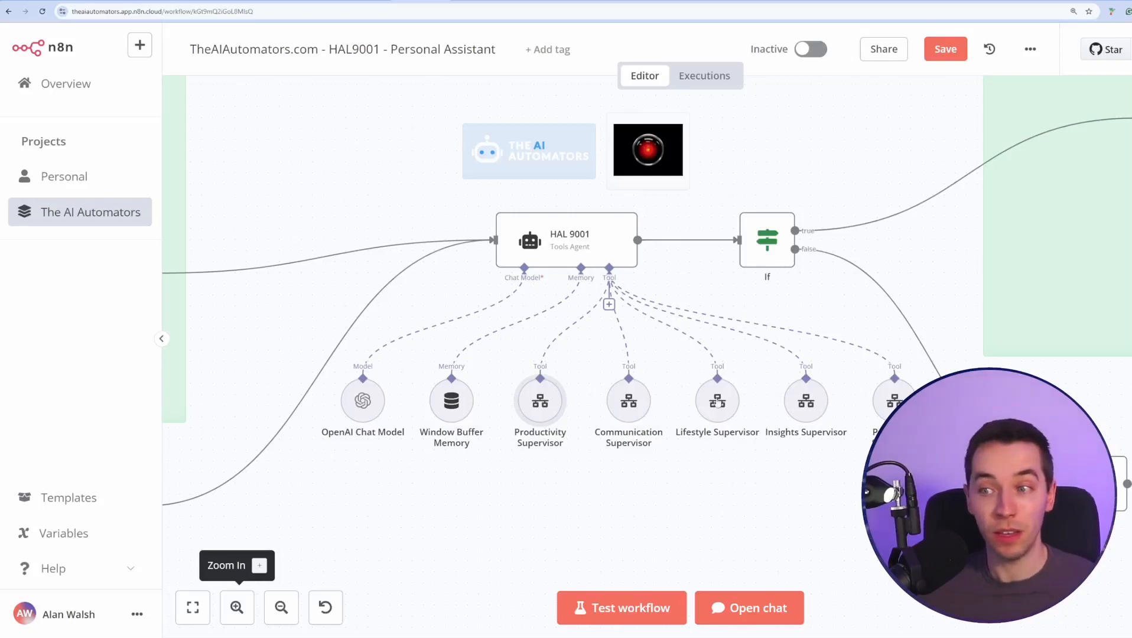
pyautogui.moveTo(627, 404)
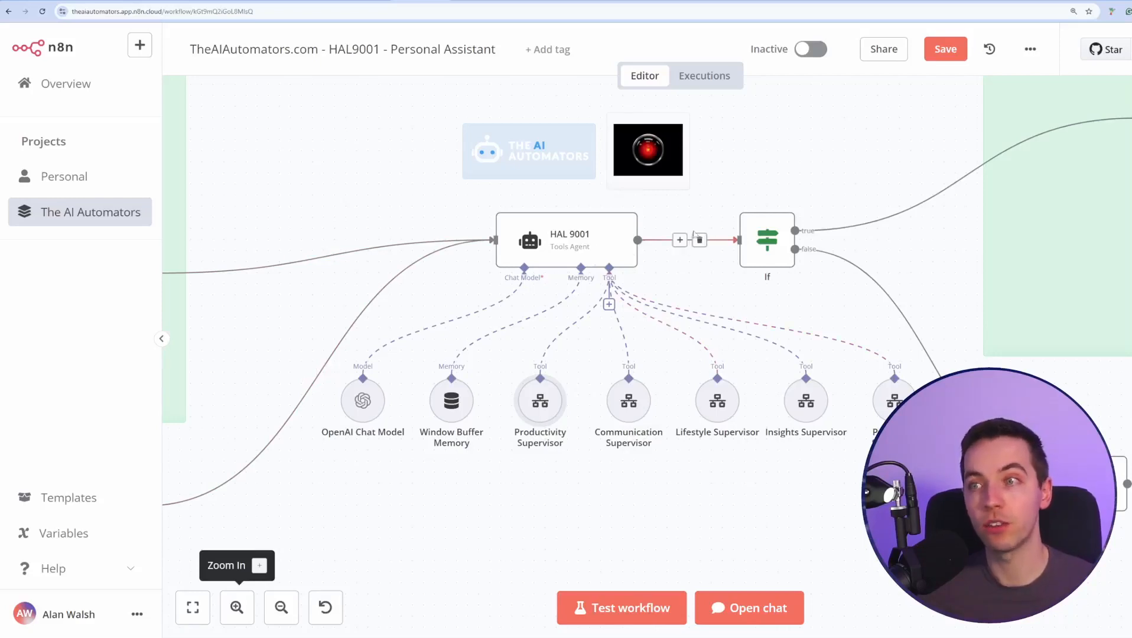
pyautogui.scroll(1, 709, 207)
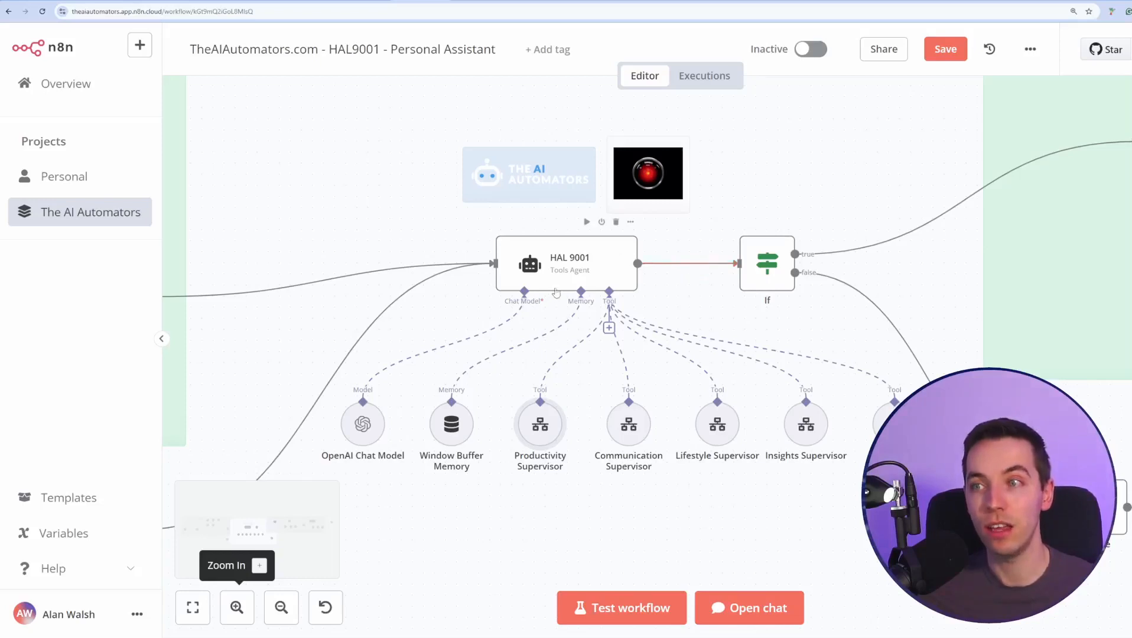
pyautogui.scroll(-1, 532, 301)
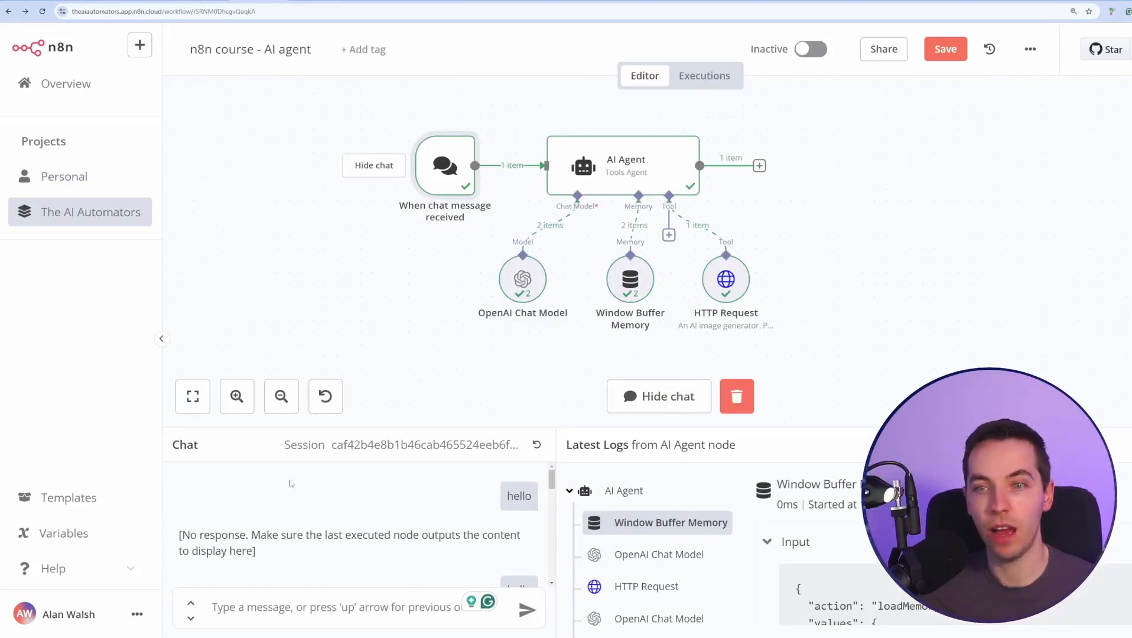
# Make the chat trigger publicly available as a Hosted Chat with None authentication.
pyautogui.doubleClick(446, 172)
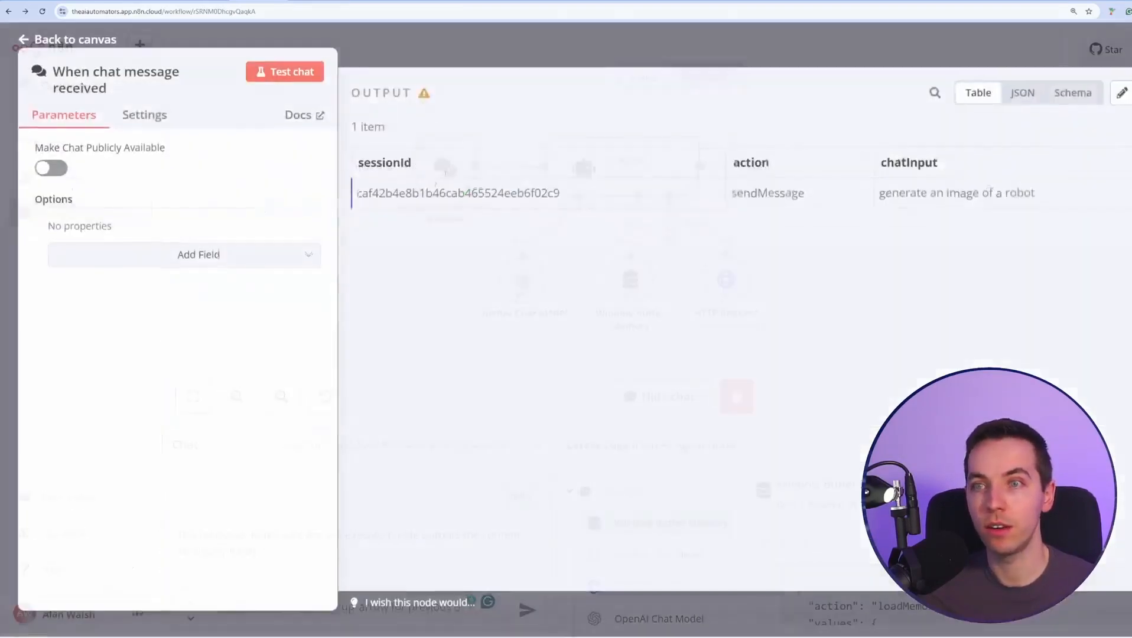
pyautogui.click(51, 169)
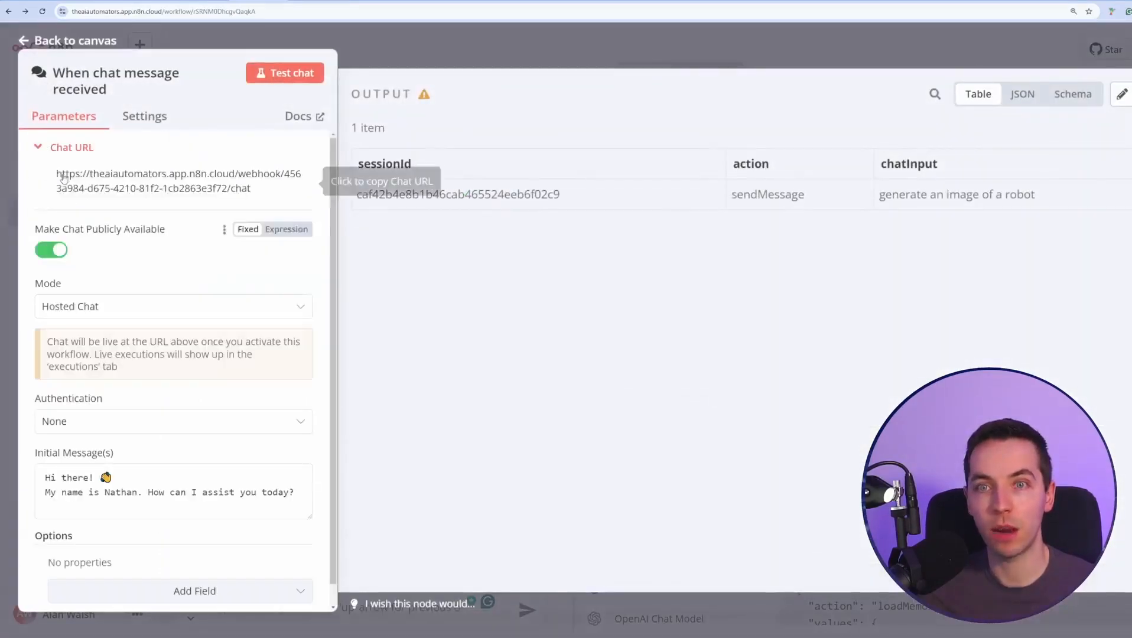
pyautogui.click(152, 306)
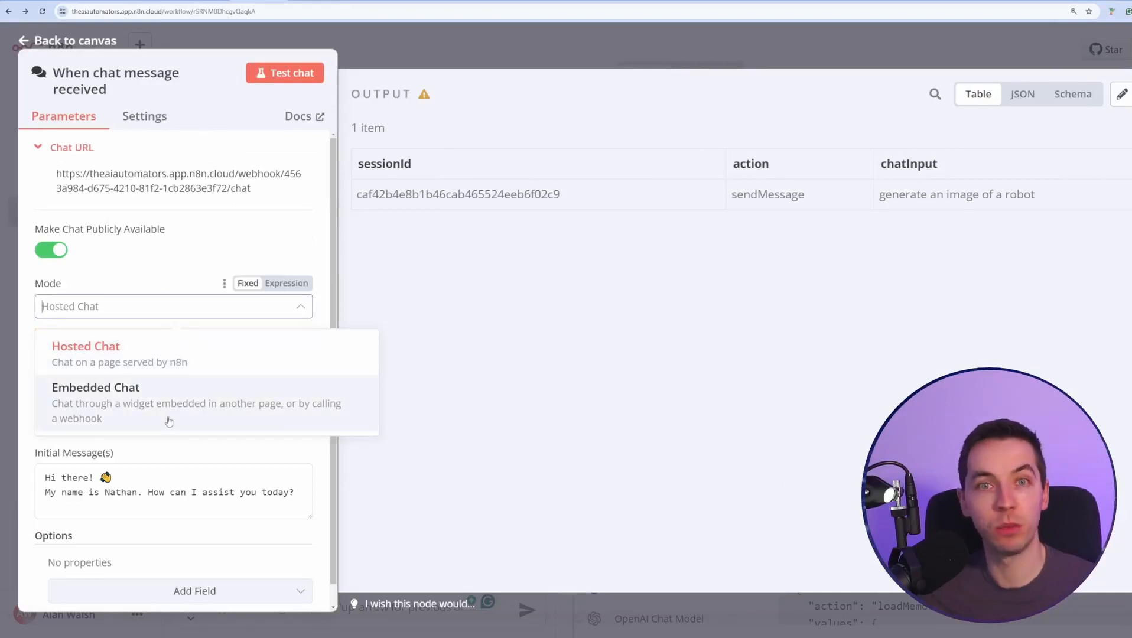
pyautogui.click(513, 323)
pyautogui.click(189, 422)
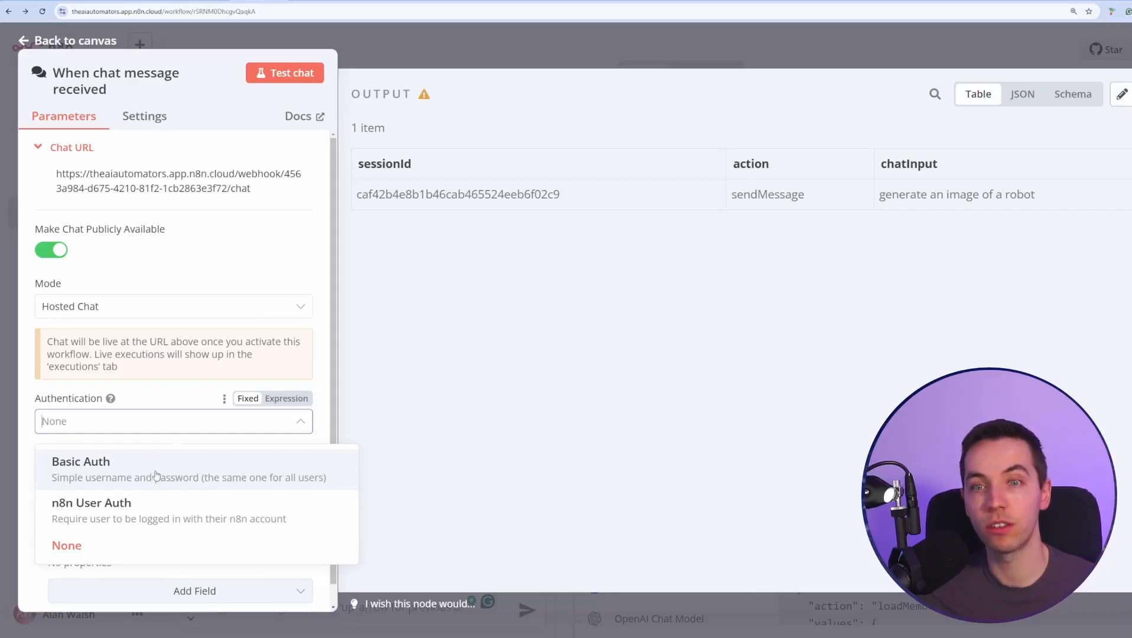
pyautogui.click(464, 268)
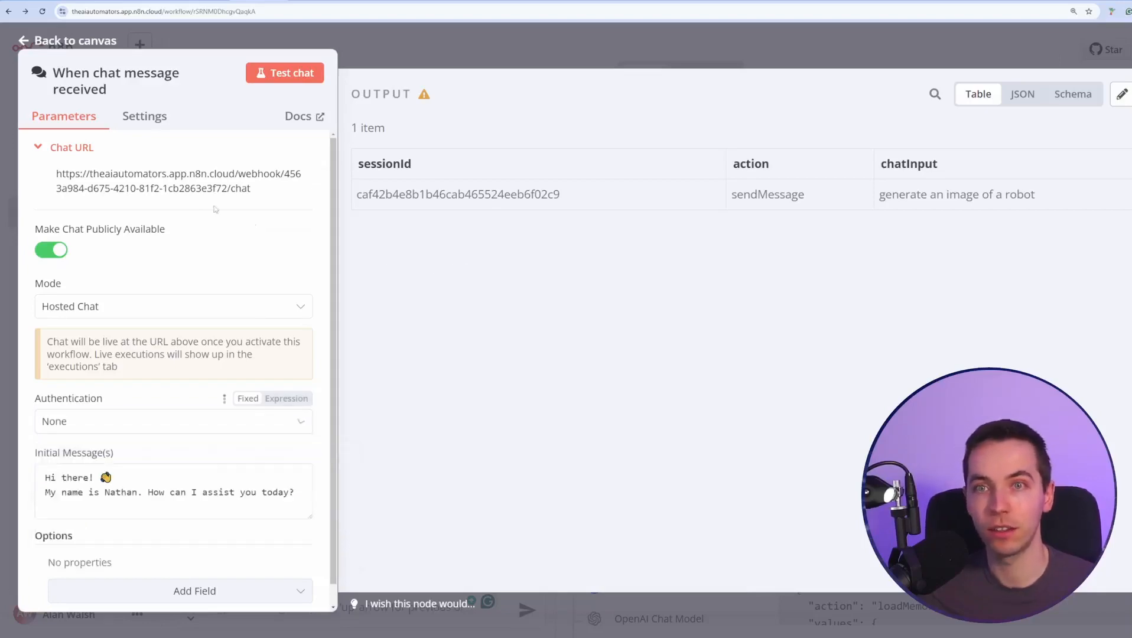
pyautogui.click(629, 57)
# Activate the workflow and open the chat trigger's public Chat URL in the browser.
pyautogui.click(810, 49)
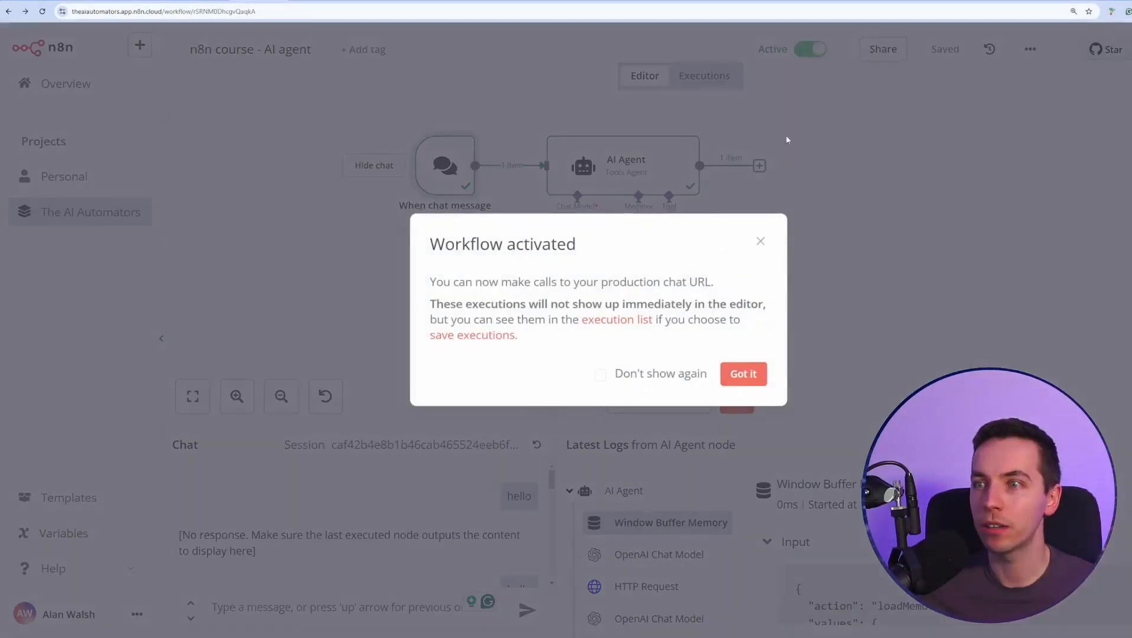
pyautogui.click(744, 374)
pyautogui.doubleClick(424, 172)
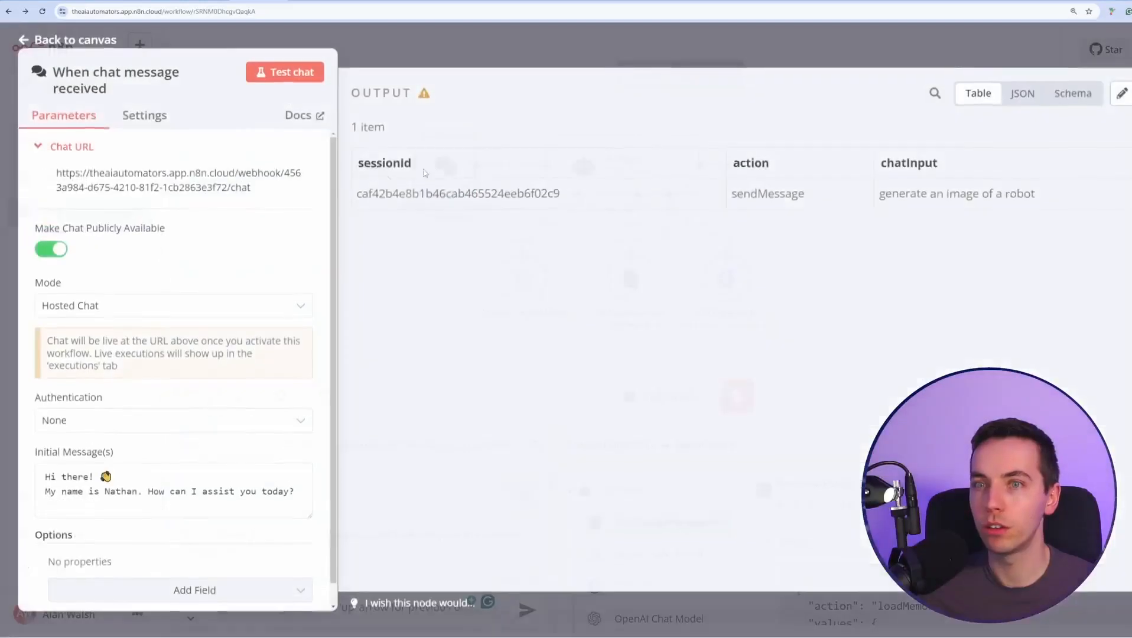
pyautogui.click(135, 180)
pyautogui.press('Return')
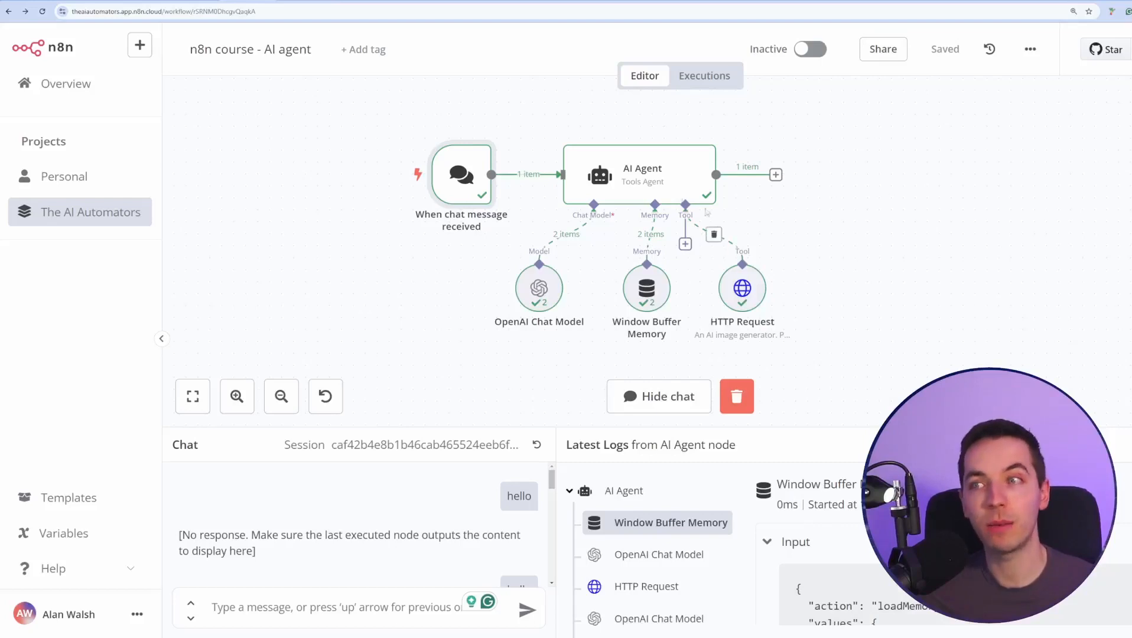
# Pan and zoom the blogging workflow canvas to the Generate Image tool node.
pyautogui.moveTo(690, 170)
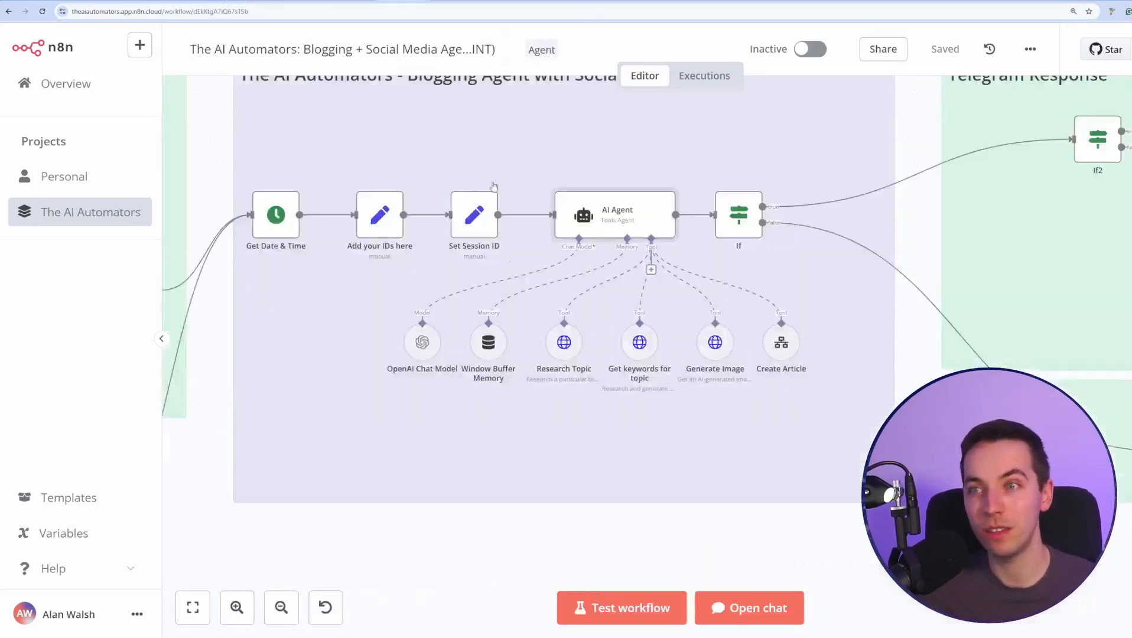
pyautogui.scroll(-3, 416, 523)
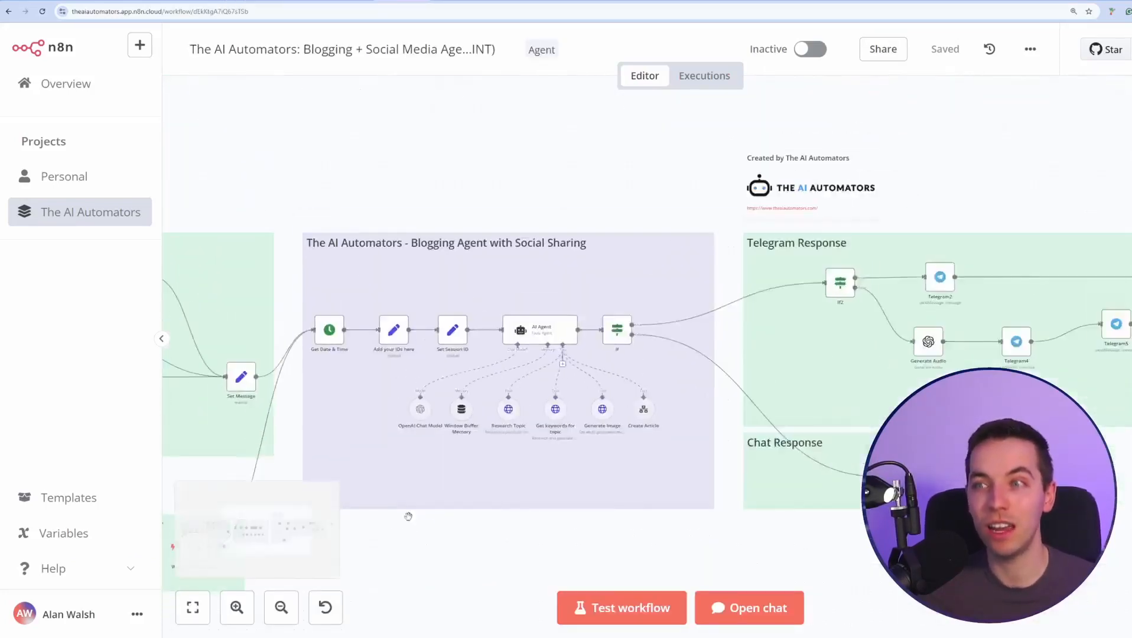
pyautogui.moveTo(433, 553); pyautogui.dragTo(577, 465)
pyautogui.scroll(3, 575, 486)
pyautogui.scroll(2, 574, 487)
pyautogui.rightClick(593, 489)
pyautogui.moveTo(796, 457); pyautogui.dragTo(557, 542)
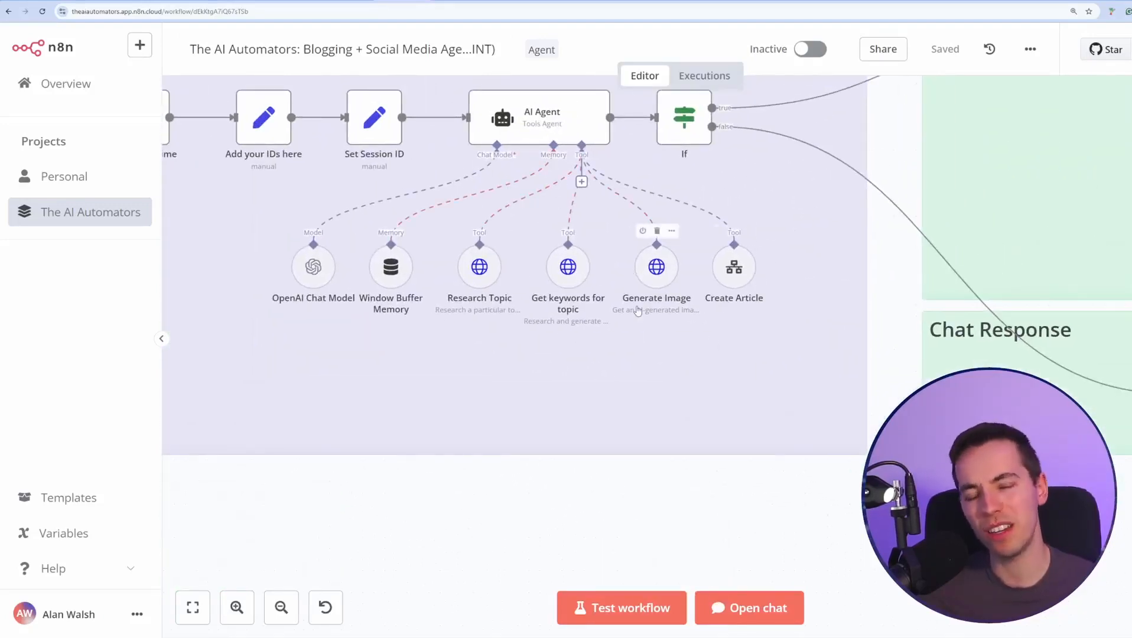